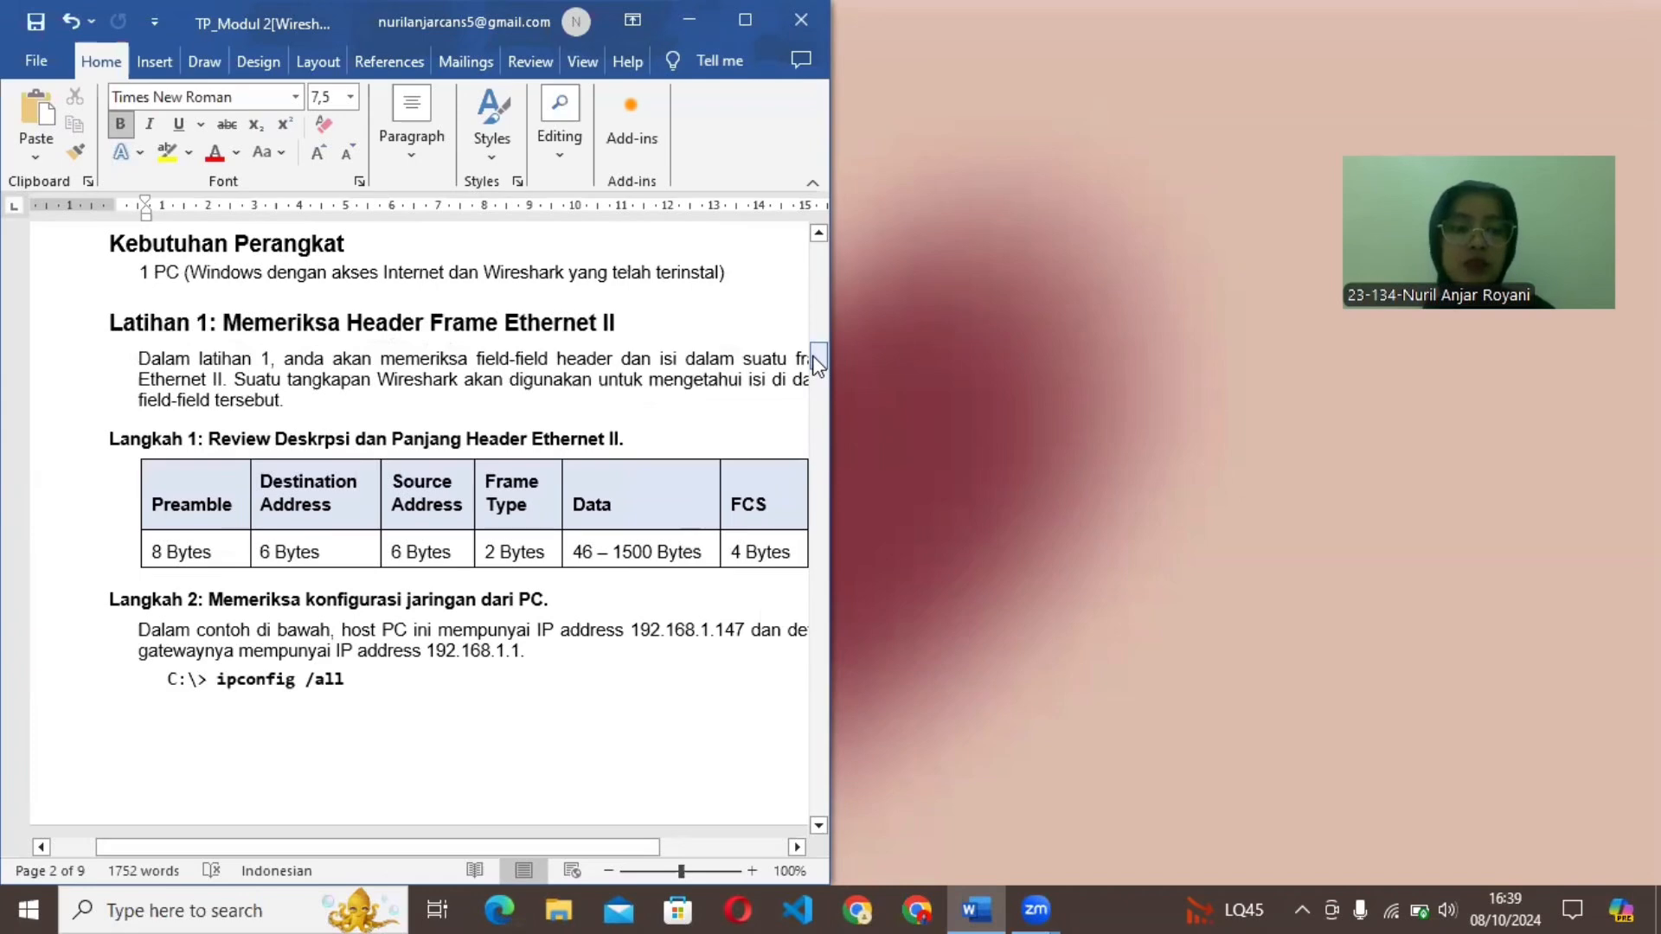
# Open Command Prompt, run ipconfig /all, and place its window in the half of the screen beside the document.
pyautogui.press('super+r')
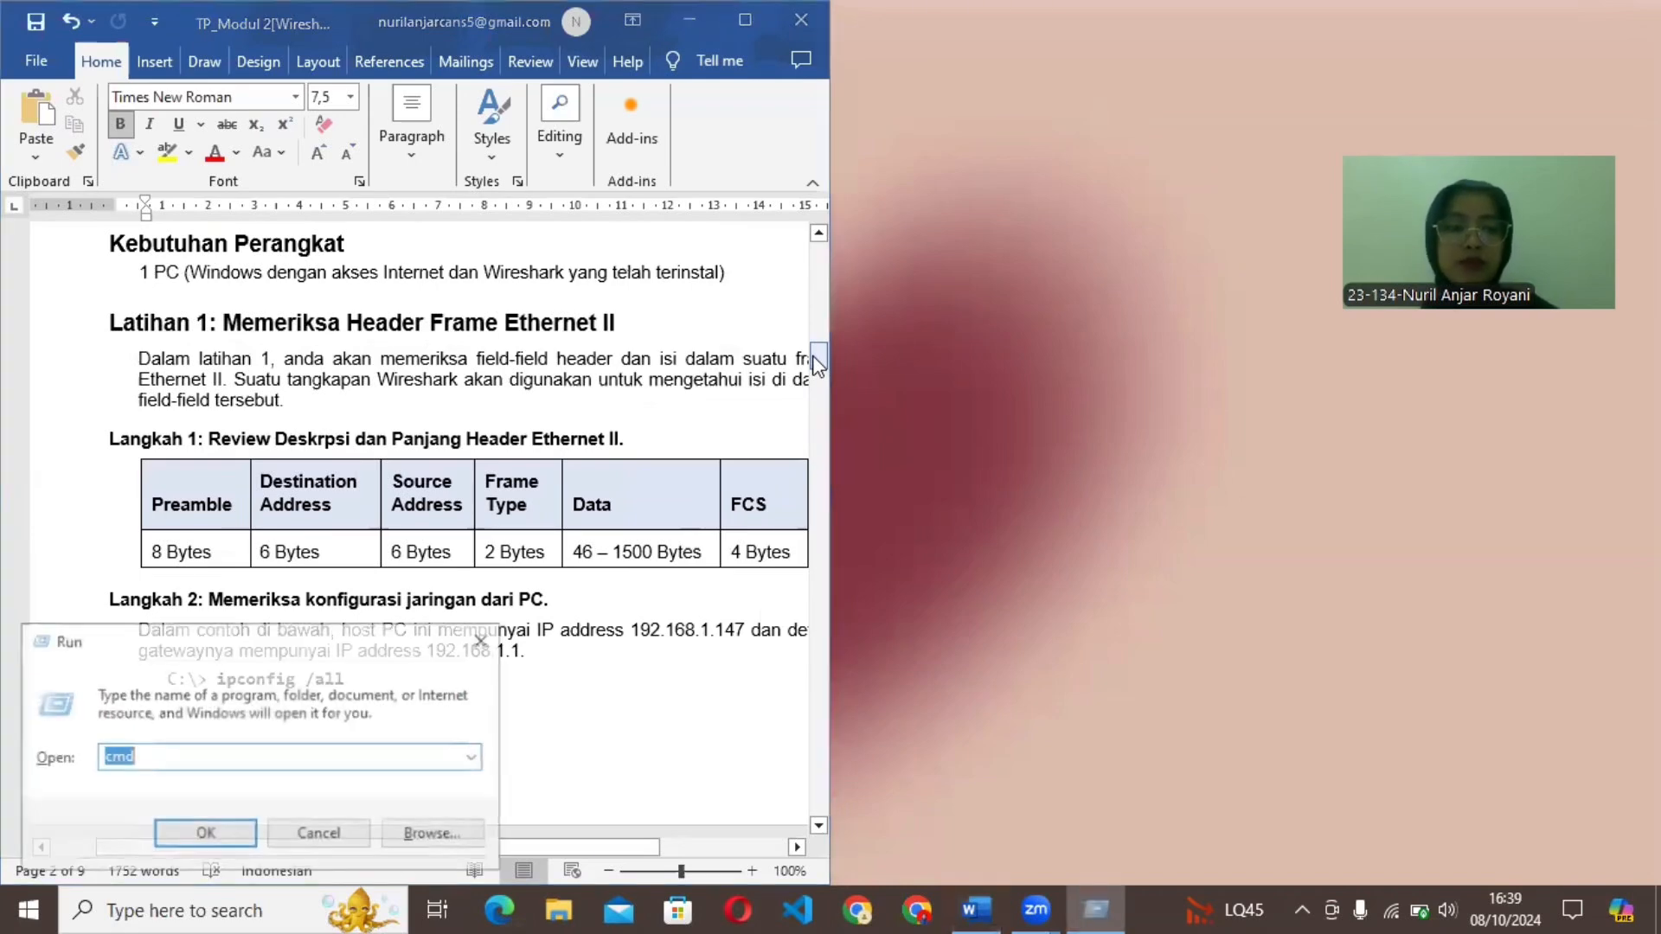
pyautogui.press('Return')
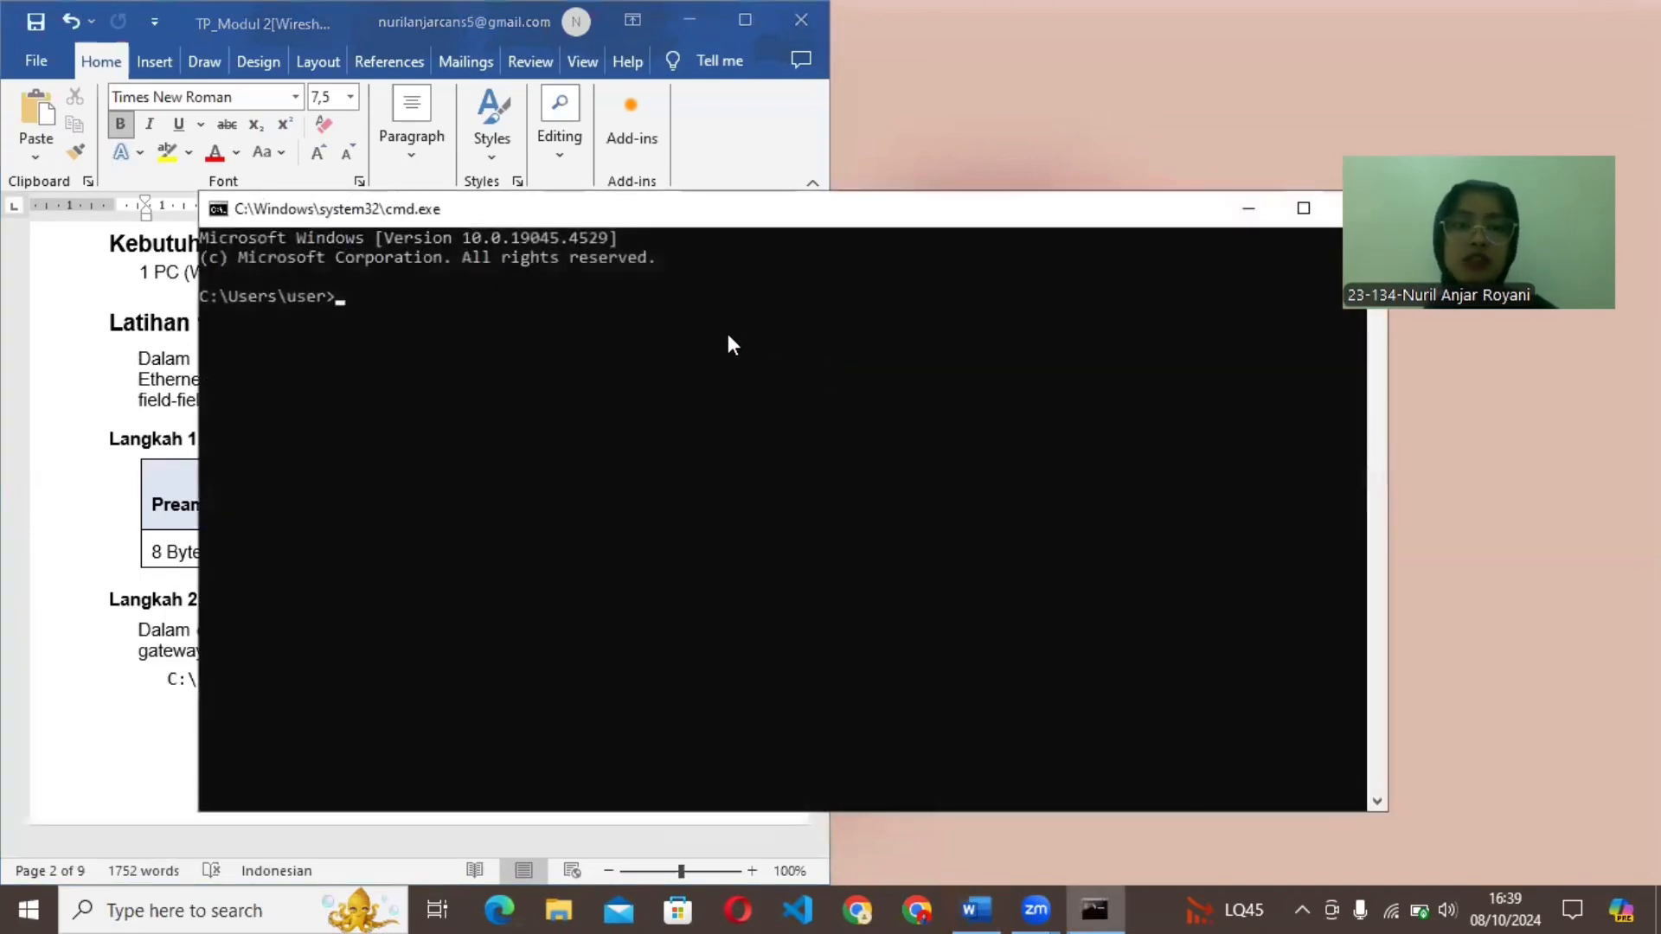
pyautogui.write('ip')
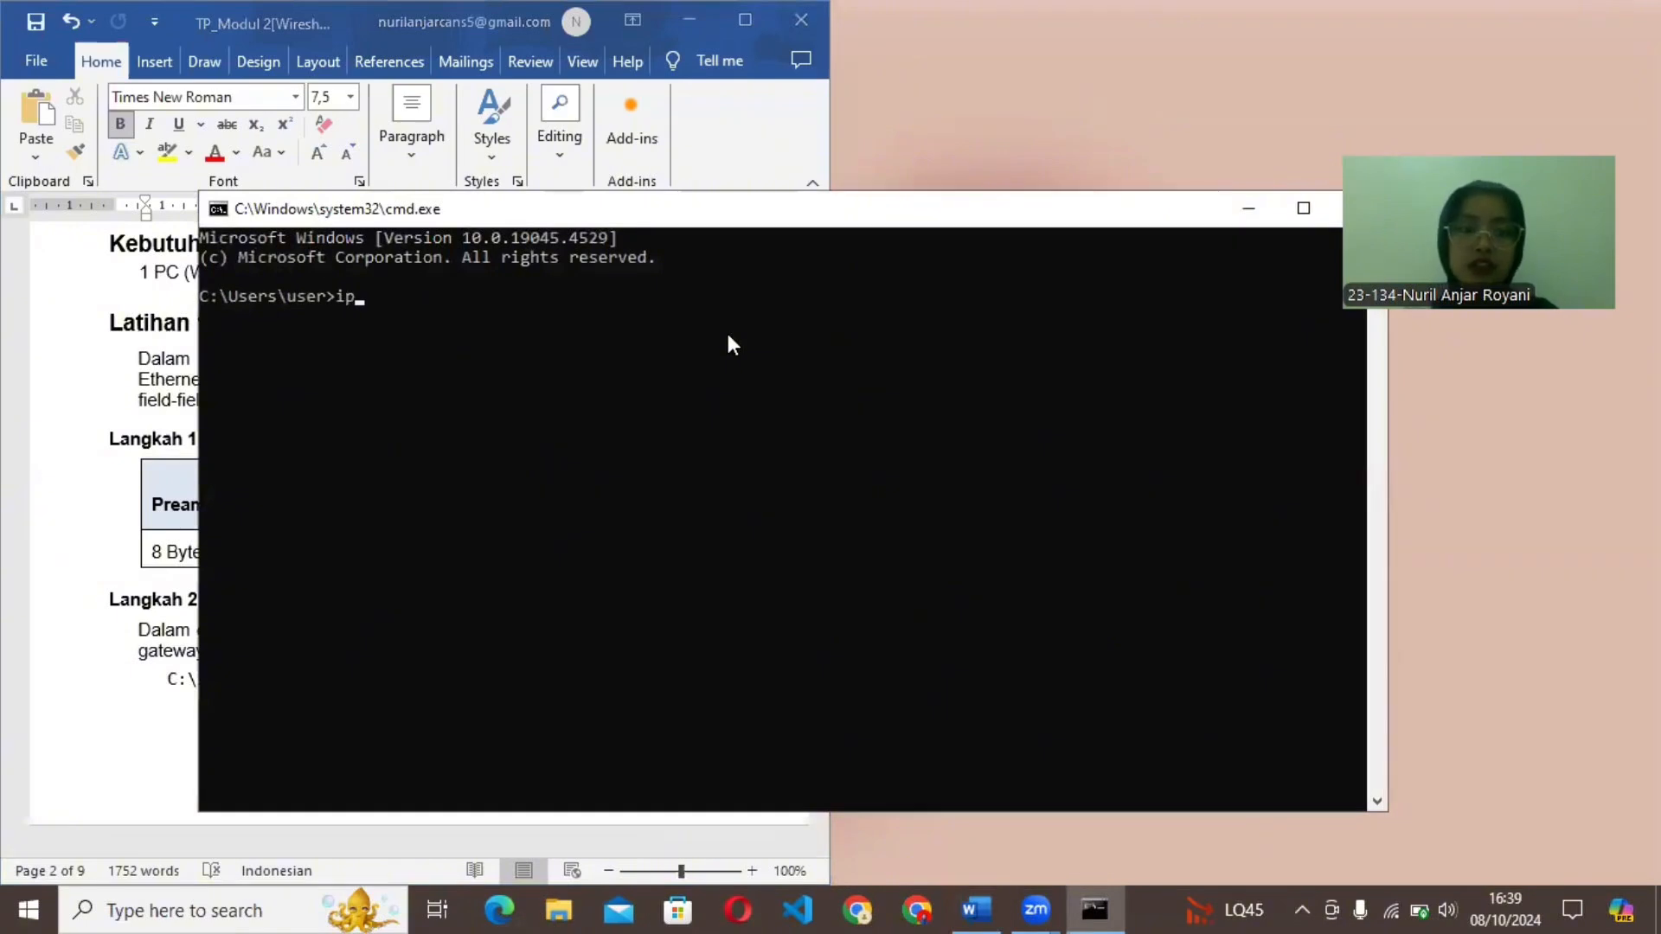
pyautogui.write('config')
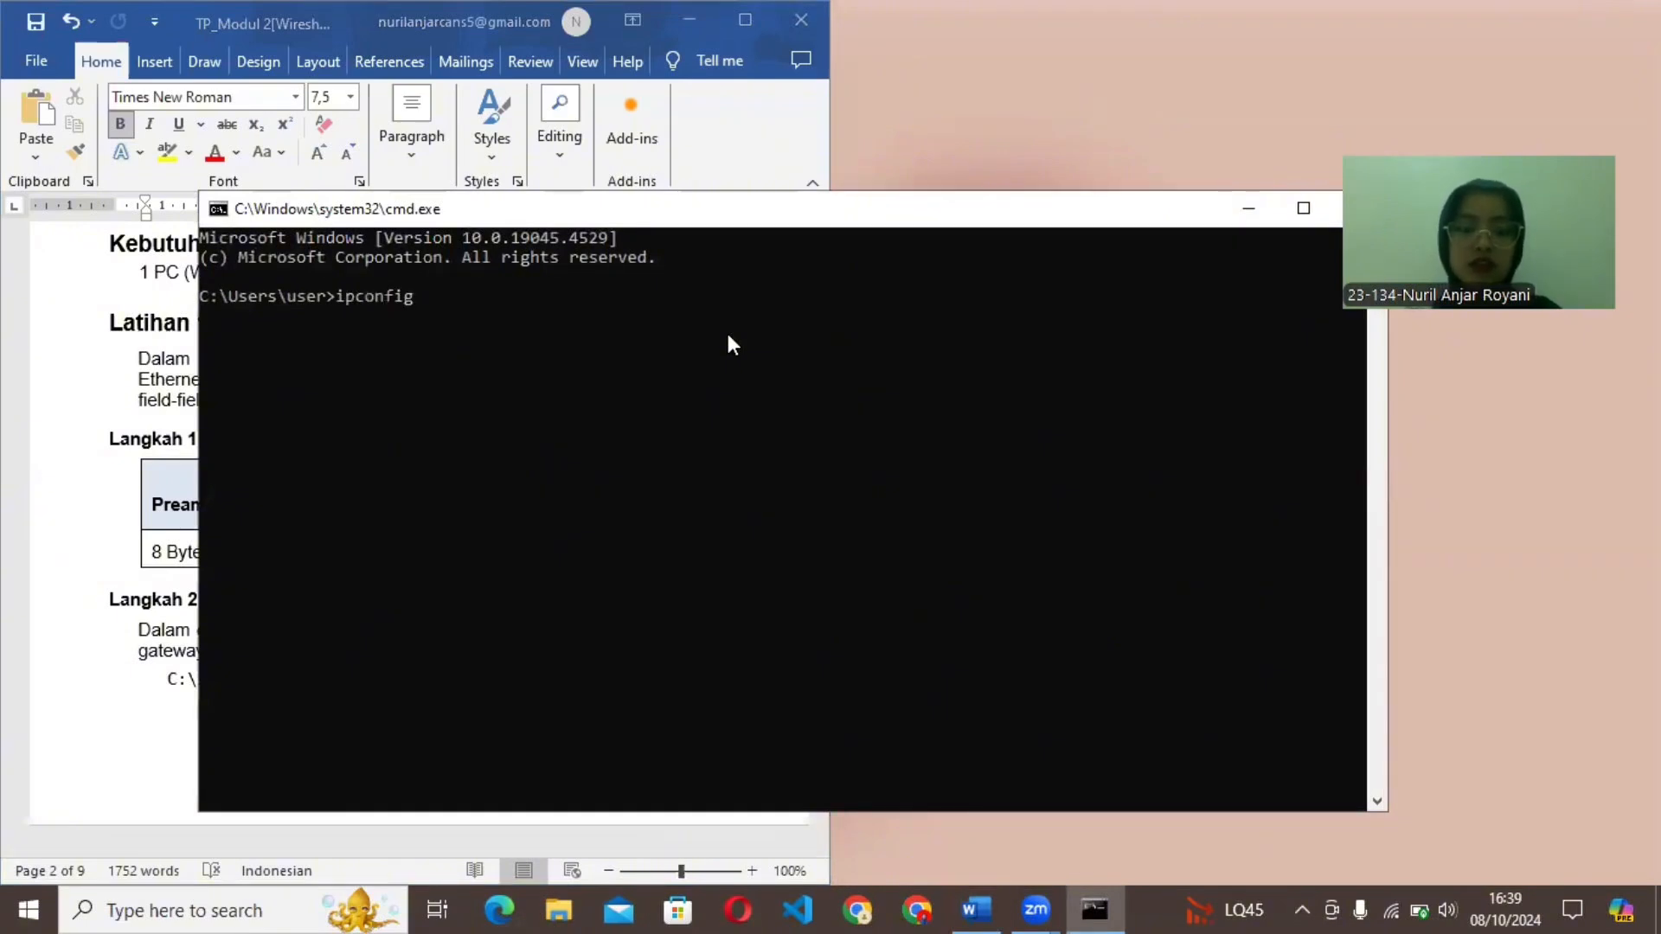
pyautogui.write(' /all')
pyautogui.press('Return')
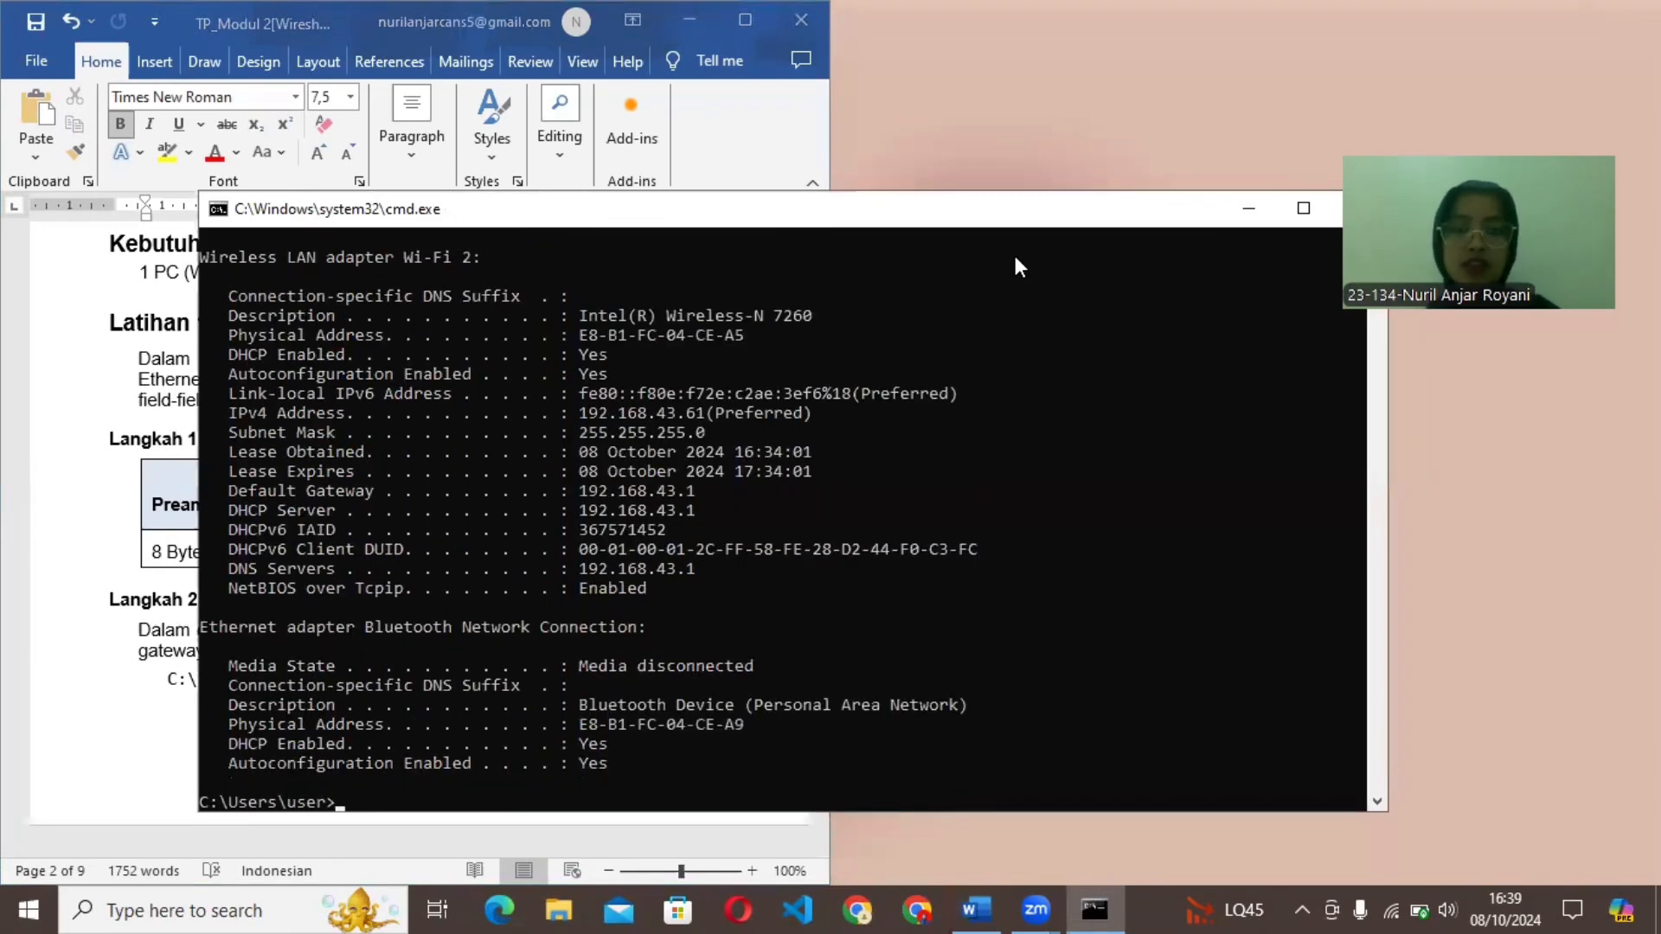
pyautogui.press('super+Right')
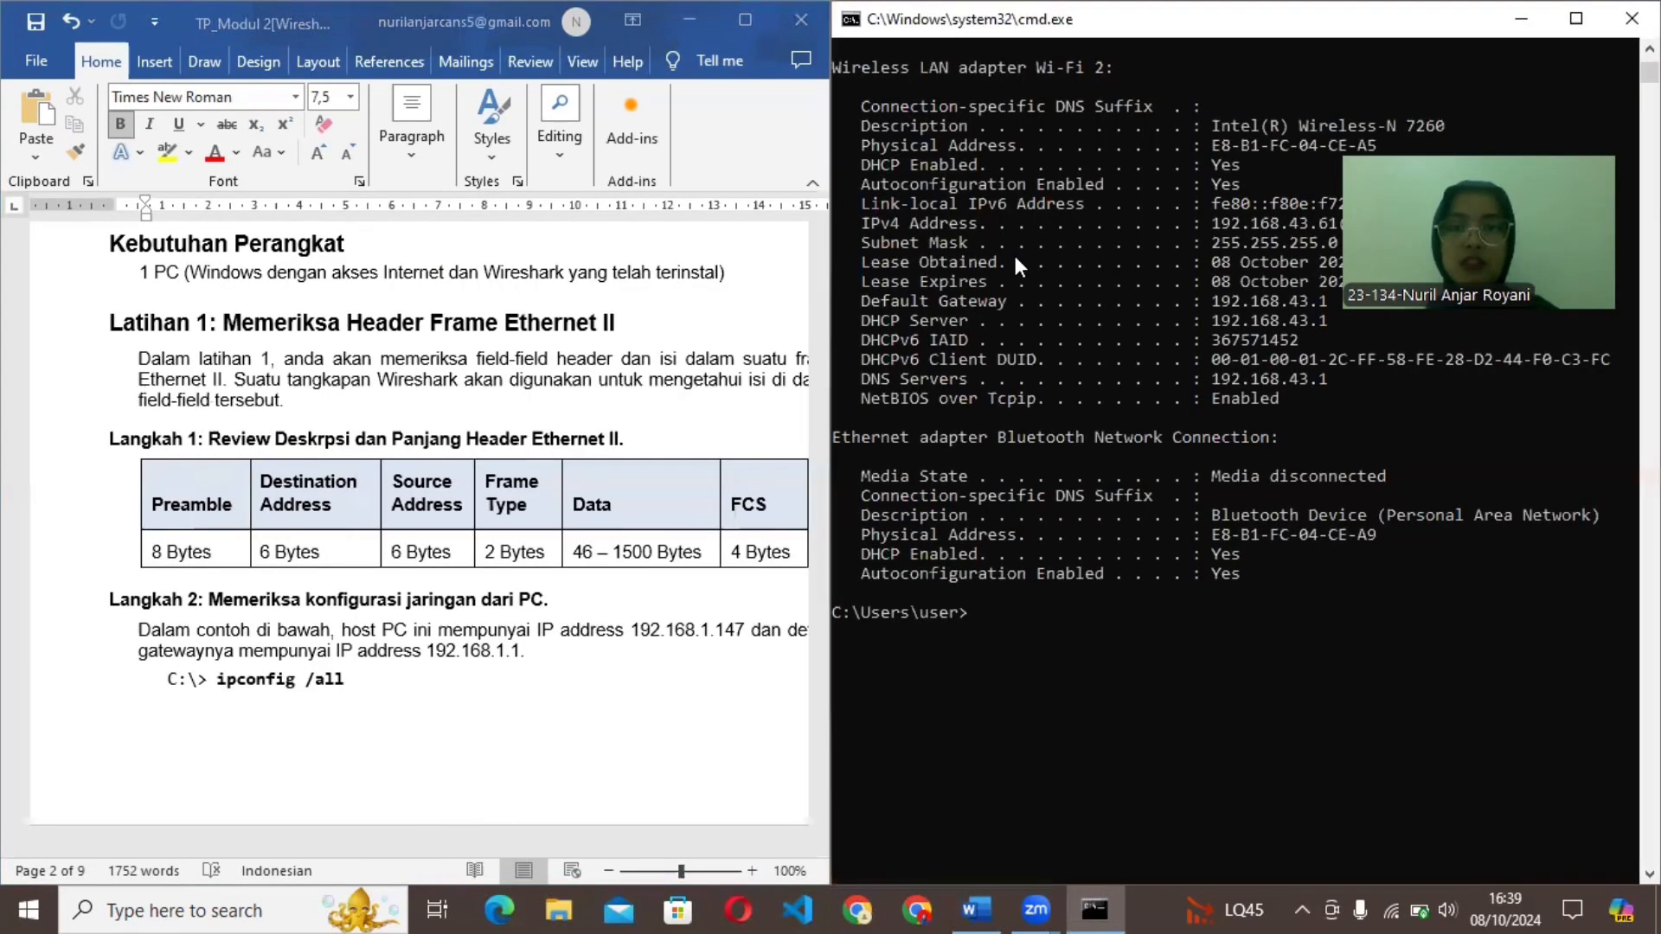
# Review the module up to Langkah 3, then launch Wireshark and start capturing on the Wi-Fi 2 interface.
pyautogui.click(459, 683)
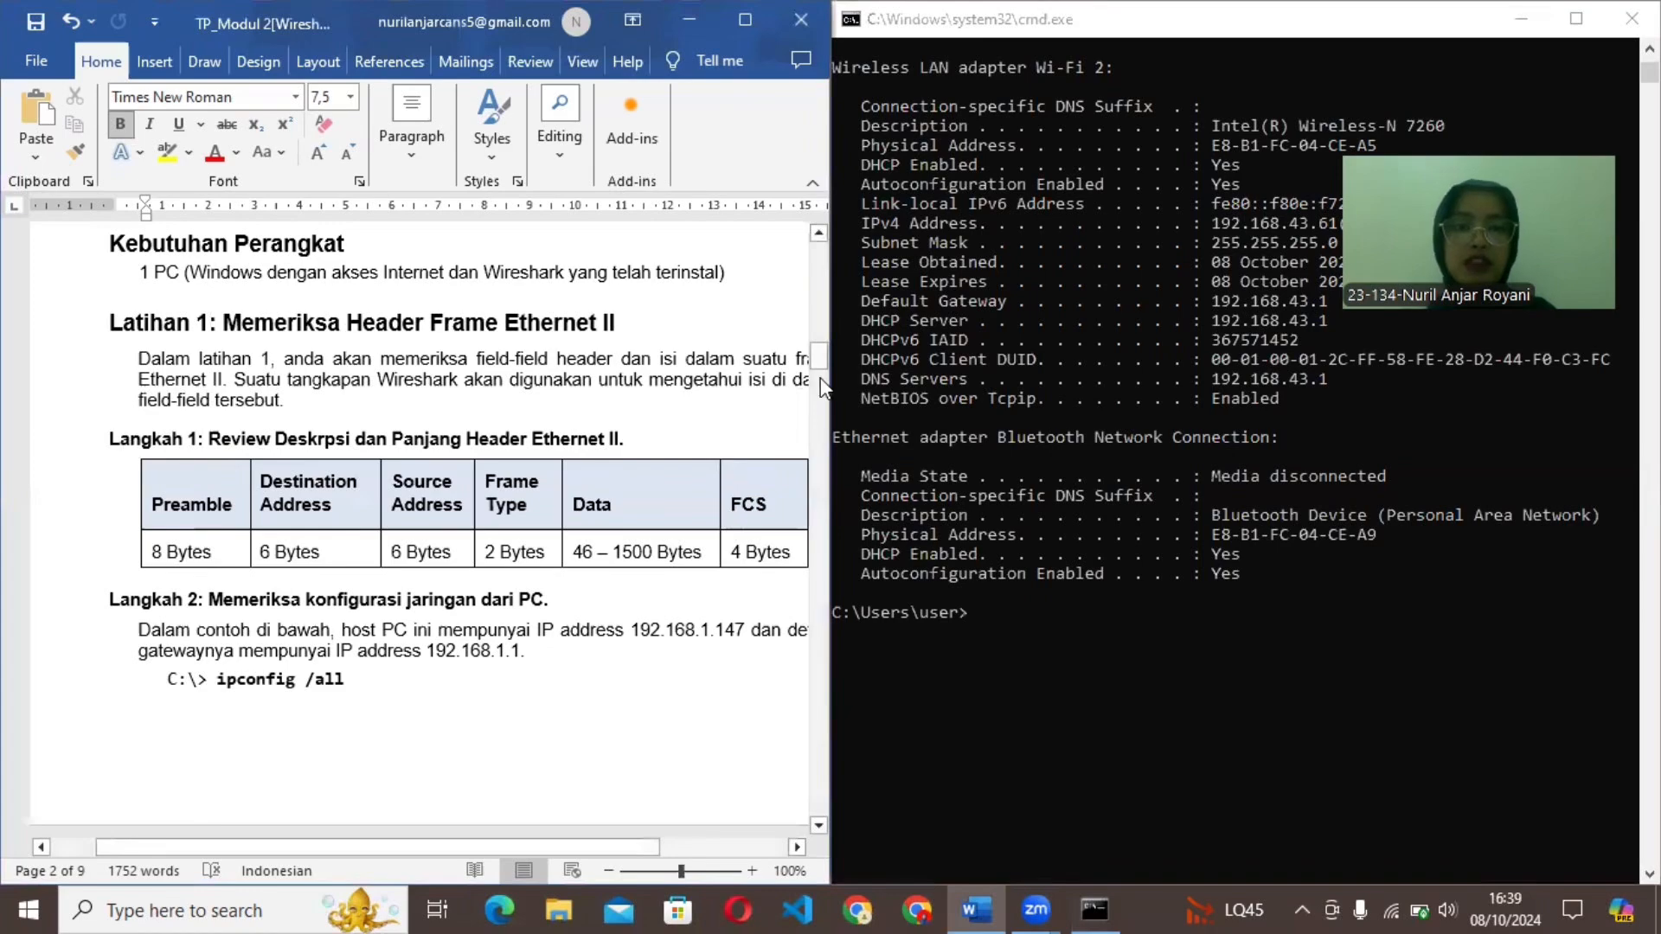
pyautogui.moveTo(815, 360); pyautogui.dragTo(823, 401)
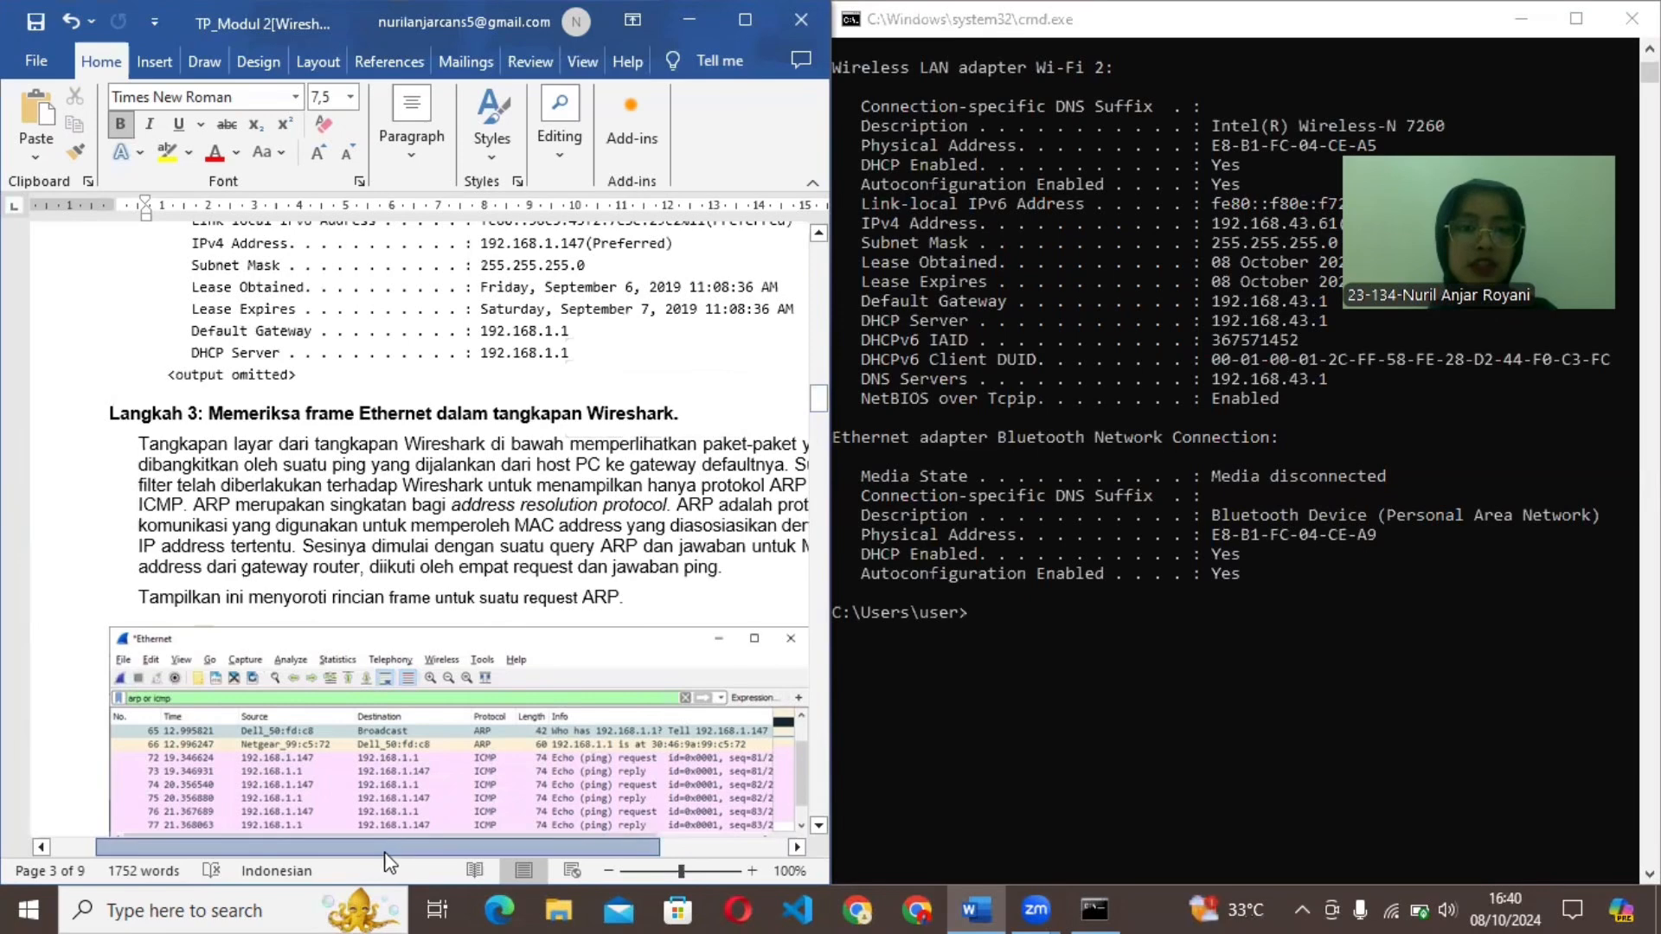
pyautogui.moveTo(389, 861); pyautogui.dragTo(426, 845)
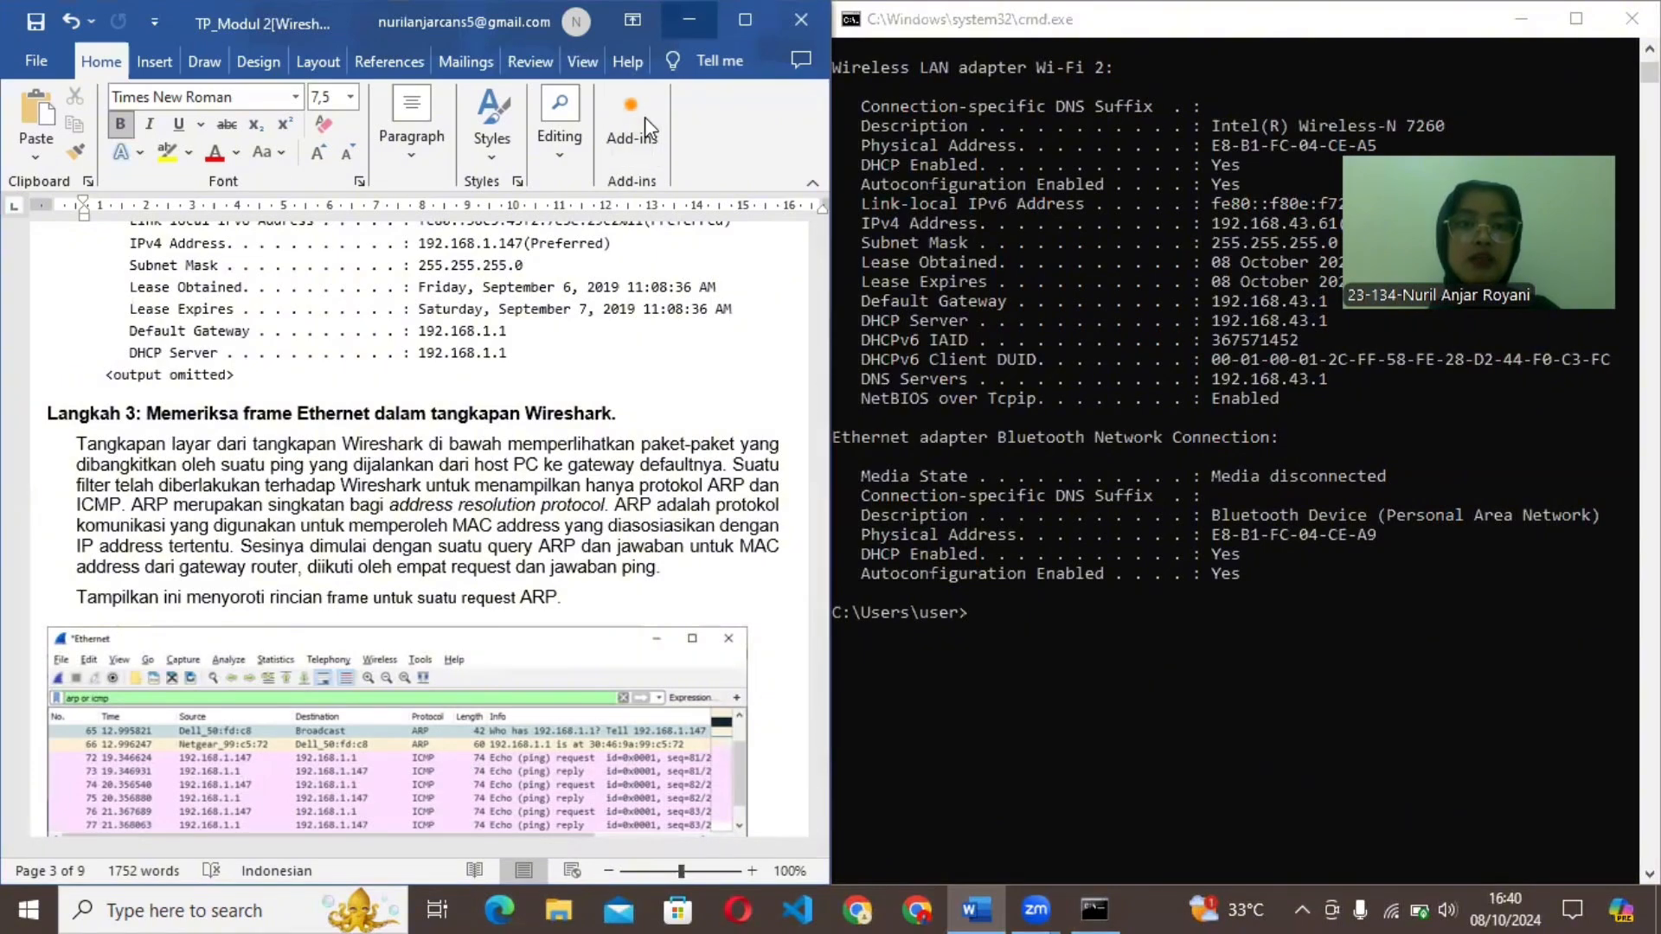
pyautogui.click(689, 19)
pyautogui.doubleClick(158, 632)
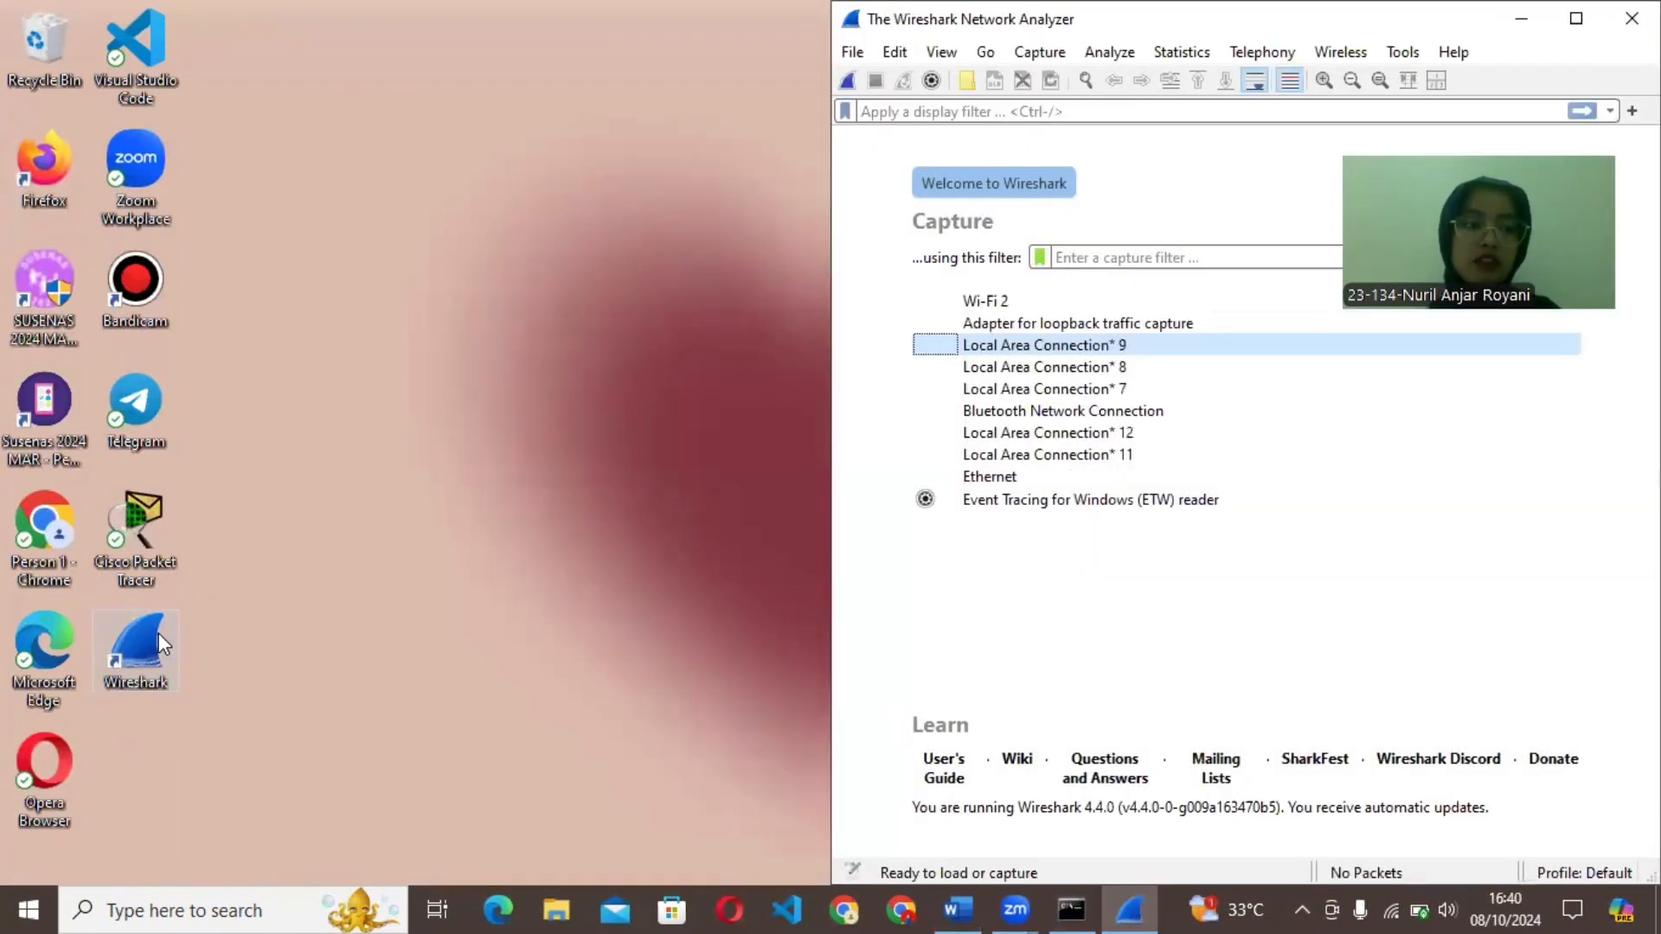
pyautogui.doubleClick(1071, 303)
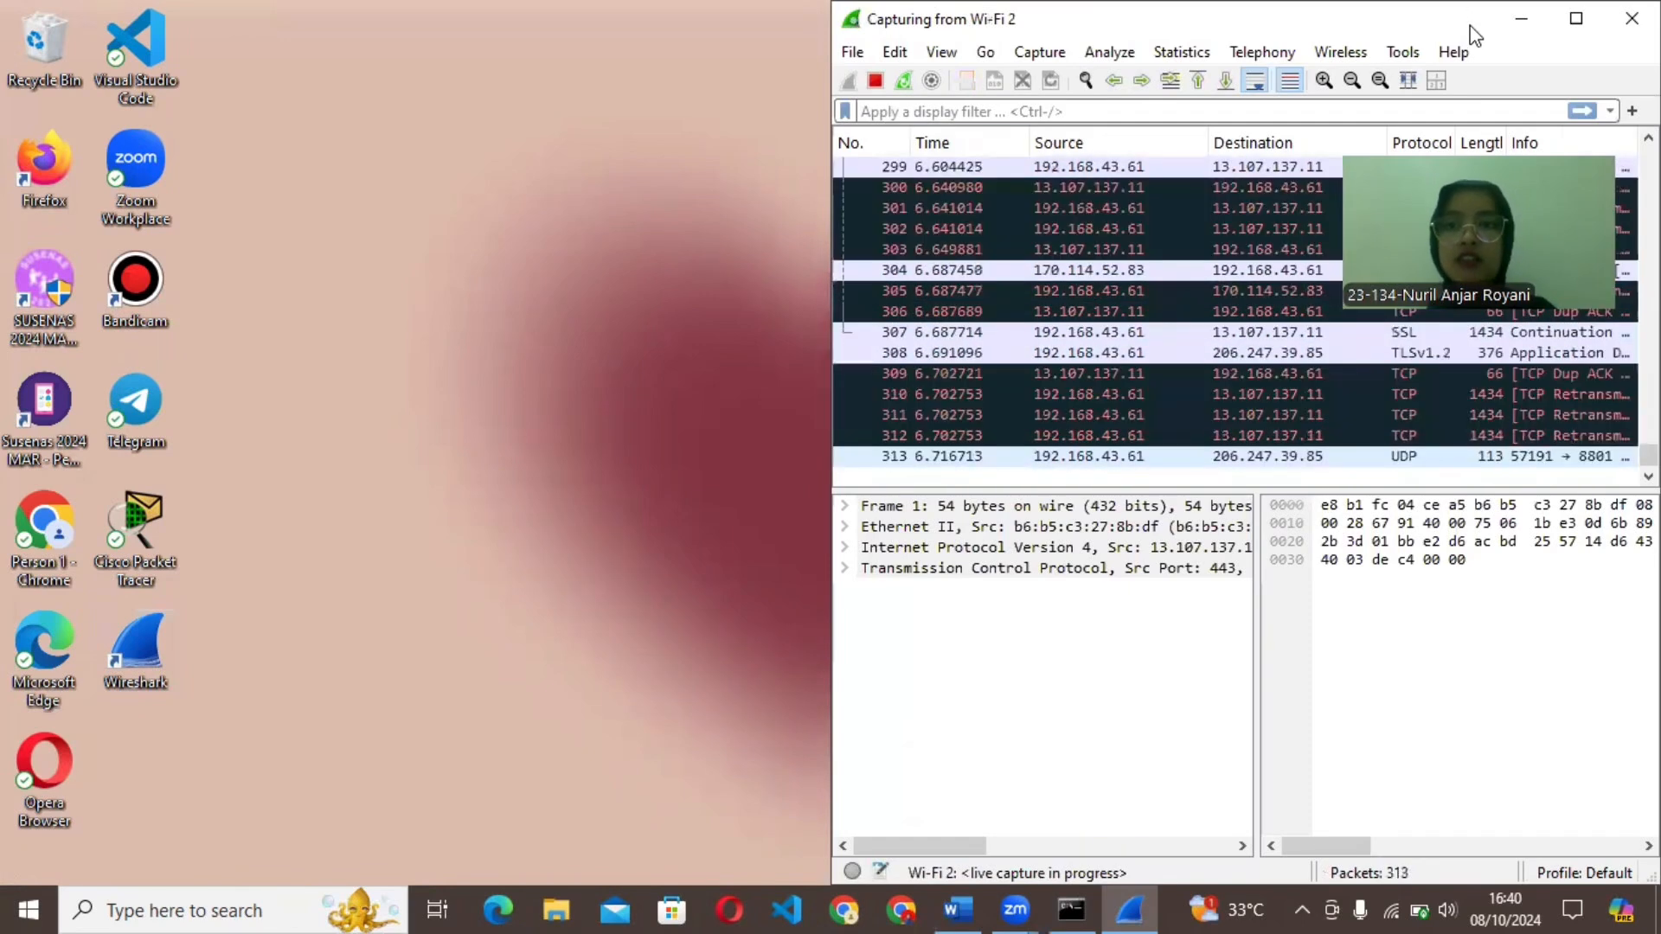
# Stop the Wi-Fi 2 capture and apply the icmp display filter.
pyautogui.moveTo(1475, 34); pyautogui.dragTo(1457, 145)
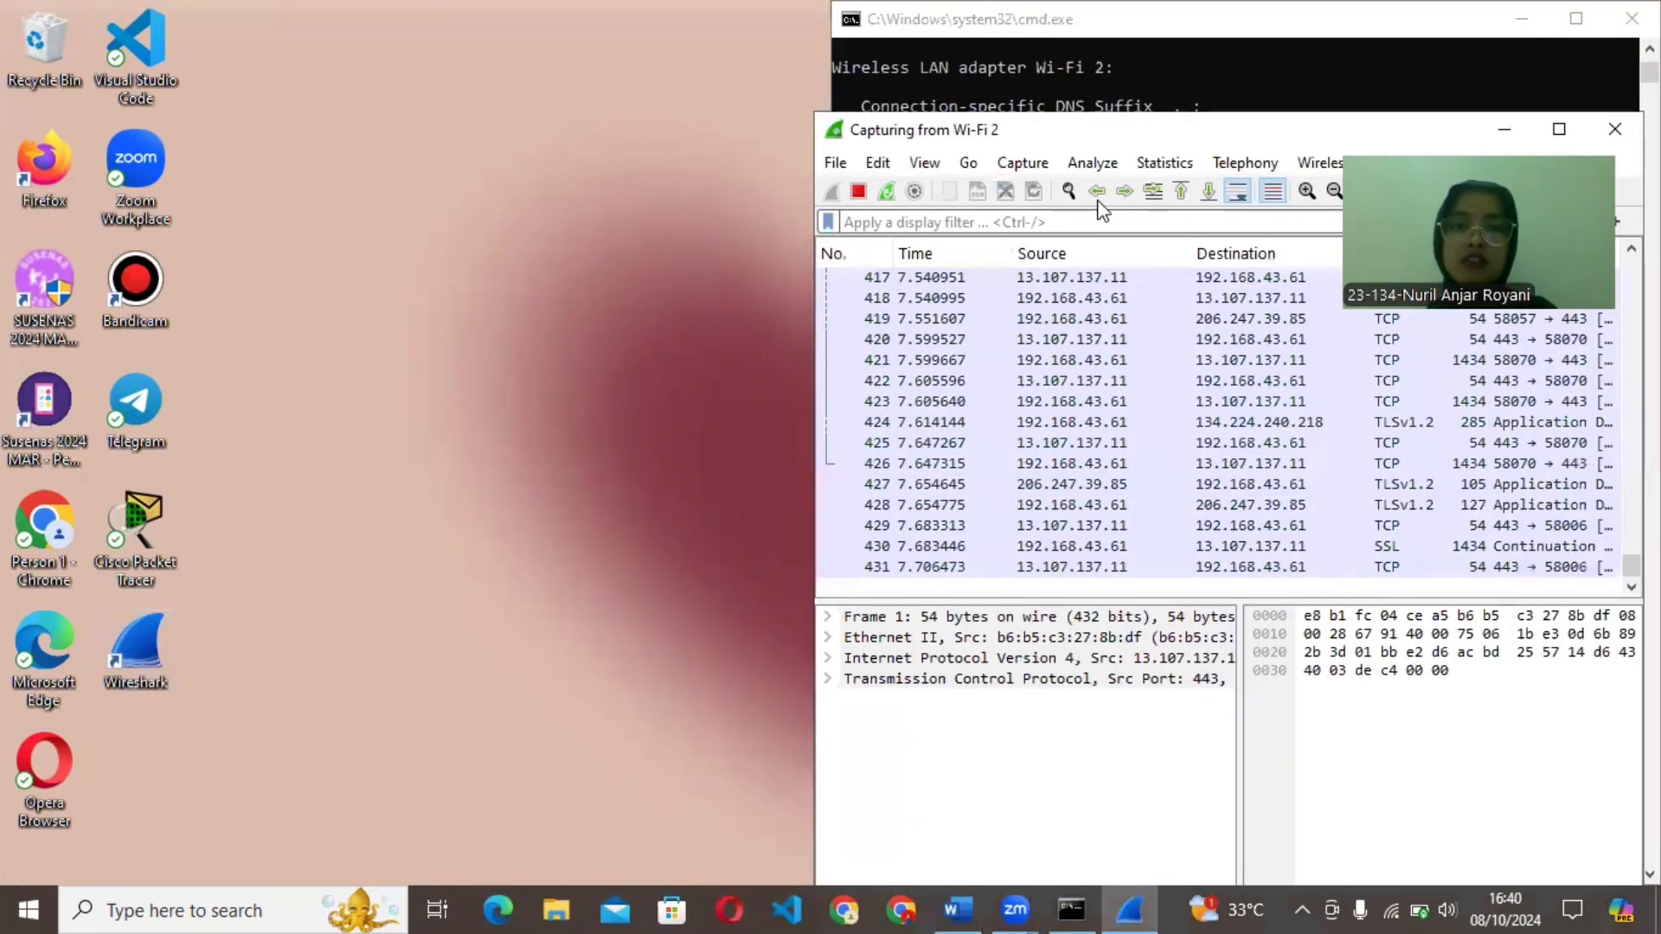
pyautogui.click(855, 194)
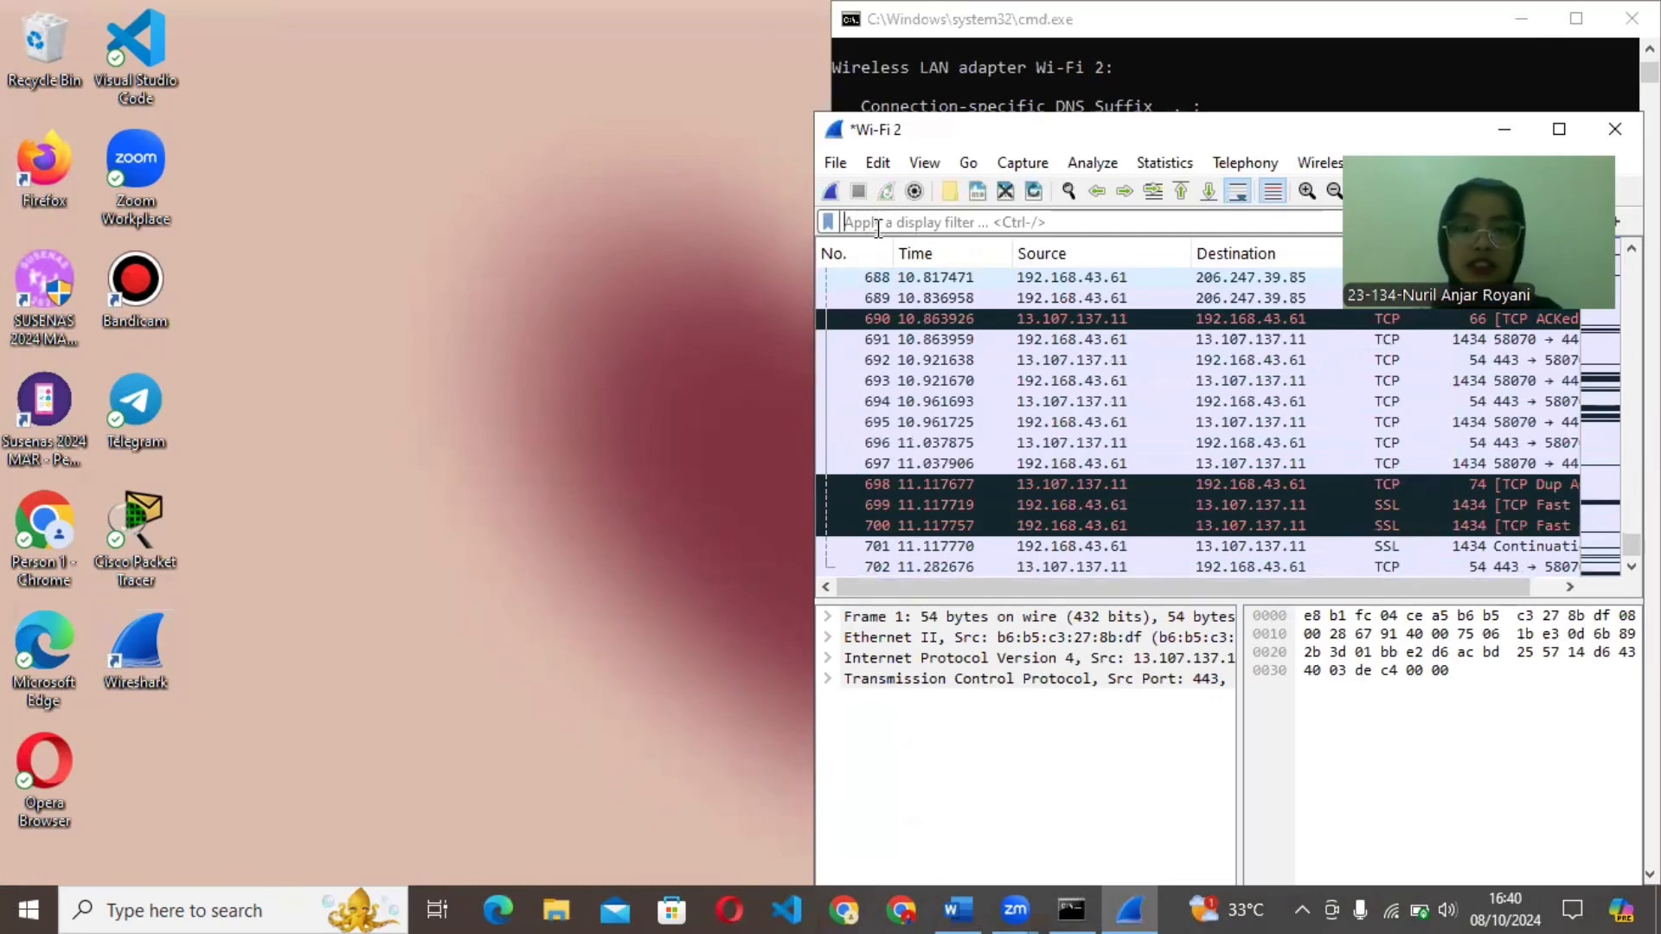
pyautogui.write('icmp')
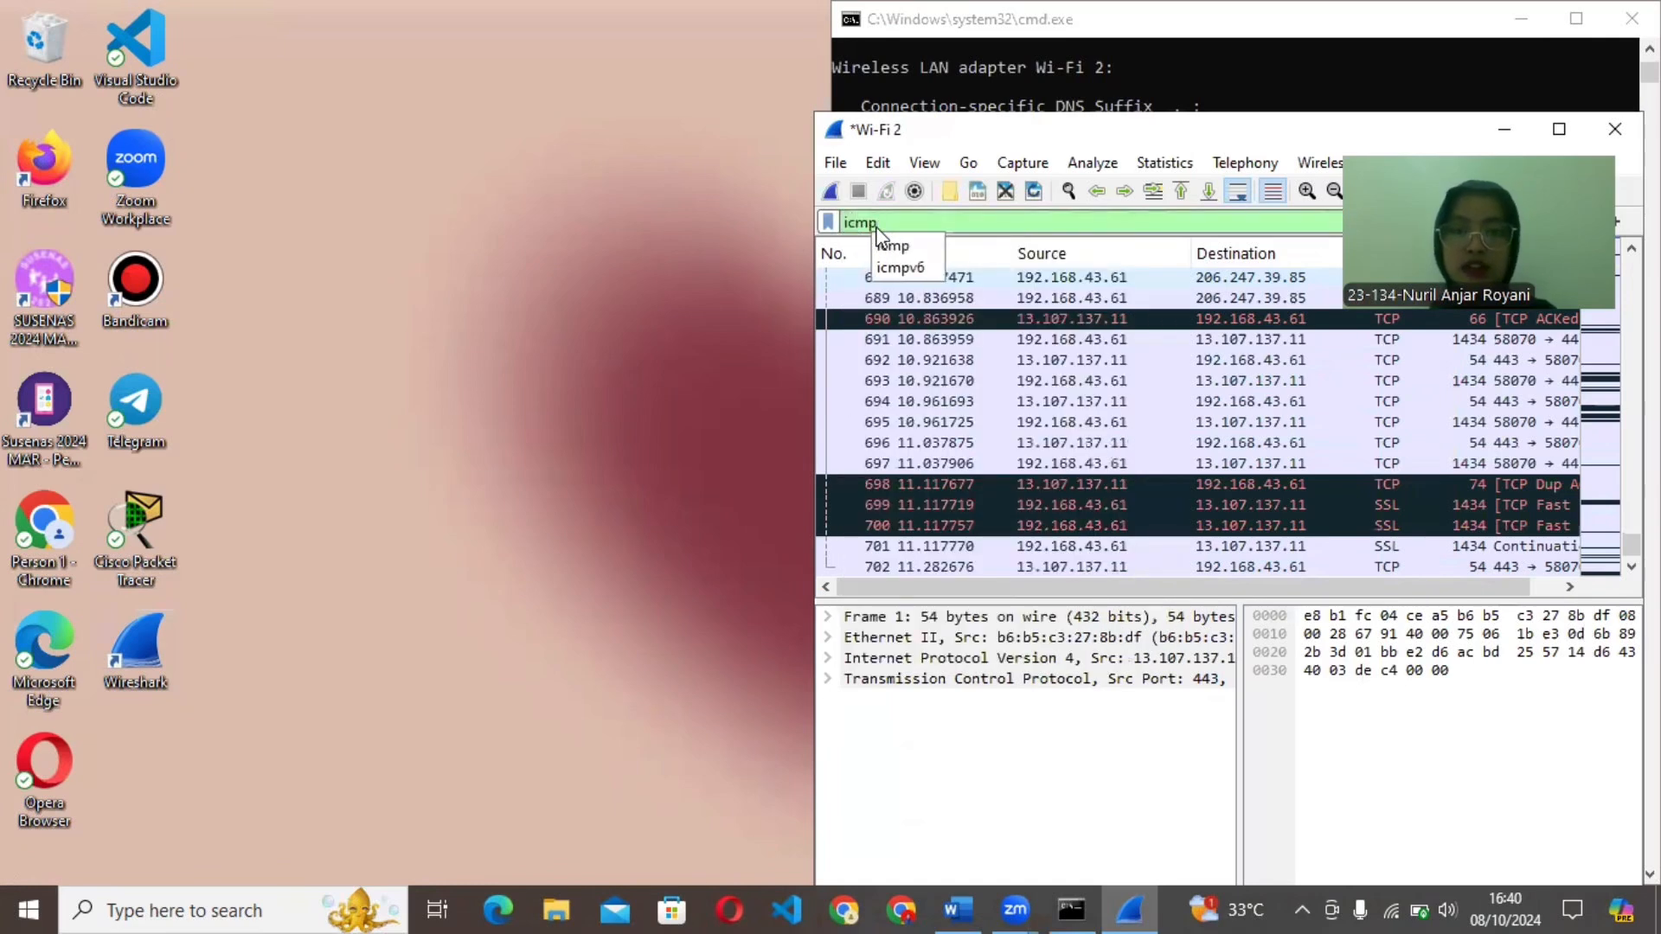
pyautogui.press('Return')
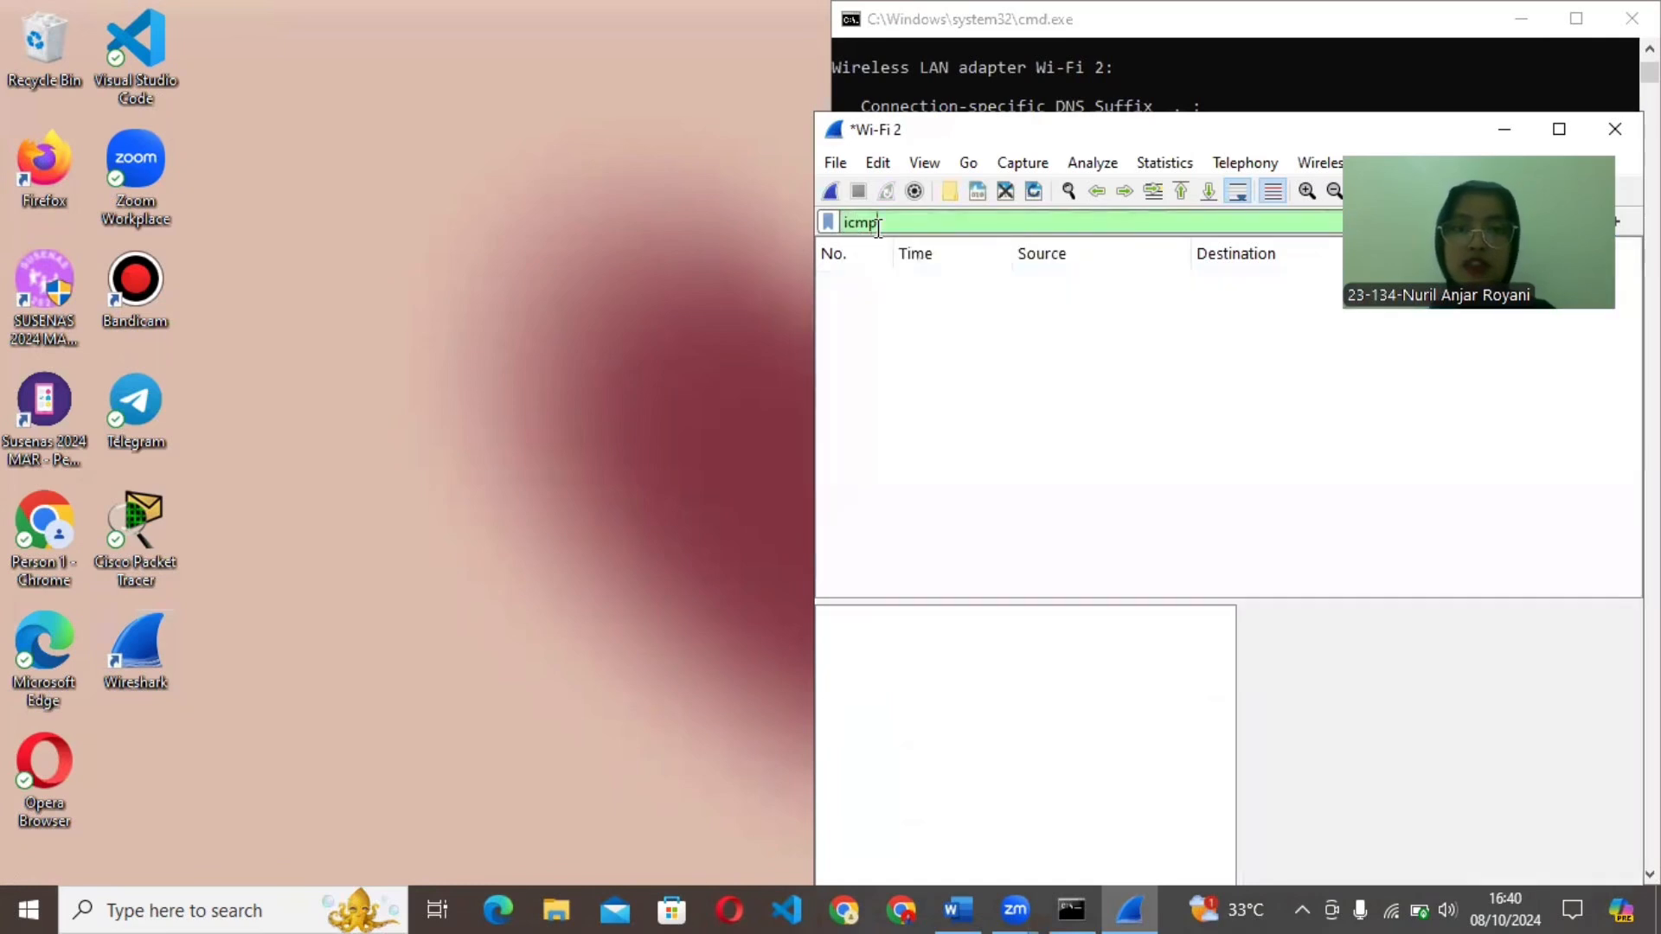
# Start a new Wi-Fi 2 capture without saving the earlier packets, and minimize the capture window.
pyautogui.click(829, 194)
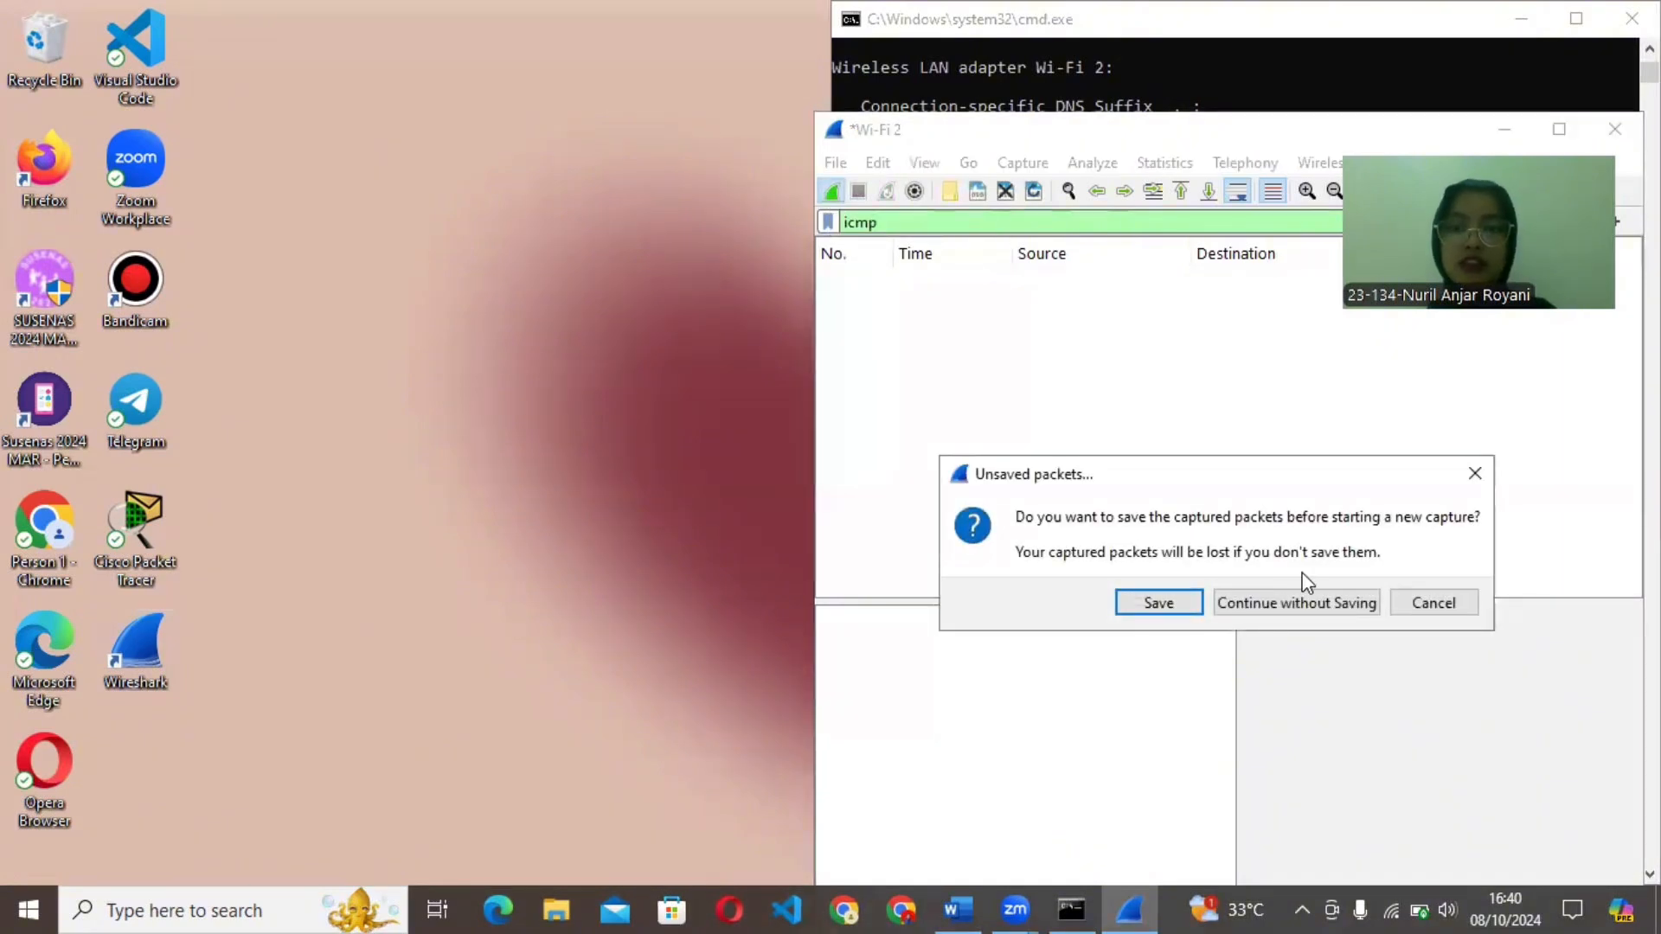
pyautogui.click(1306, 603)
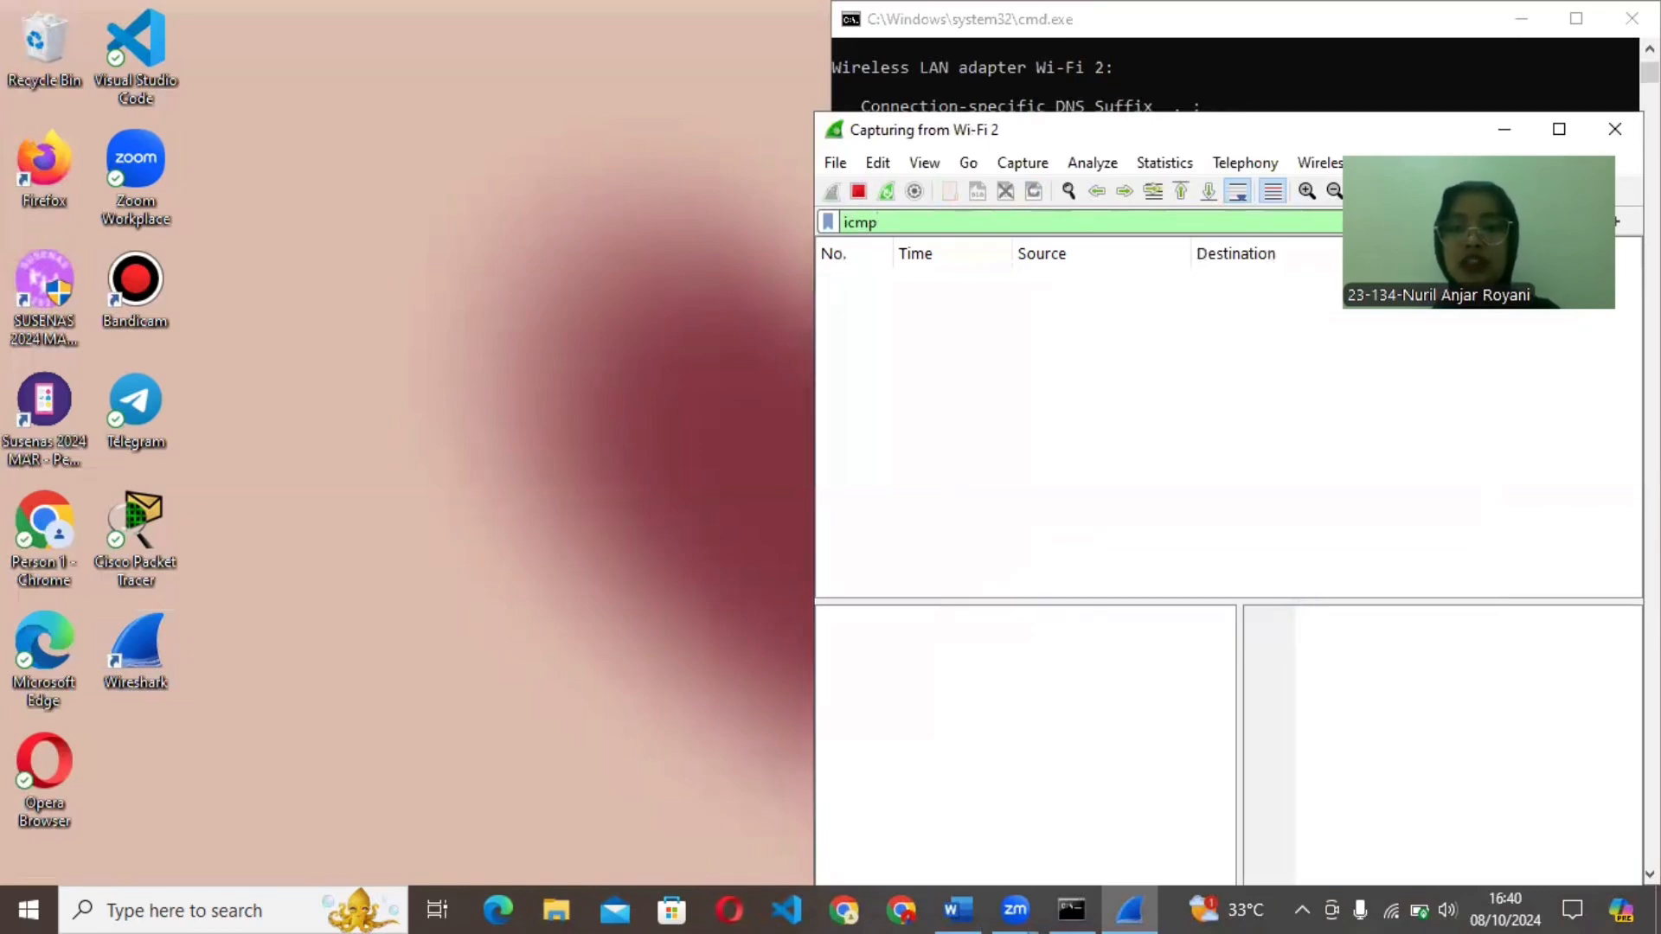
pyautogui.click(1503, 130)
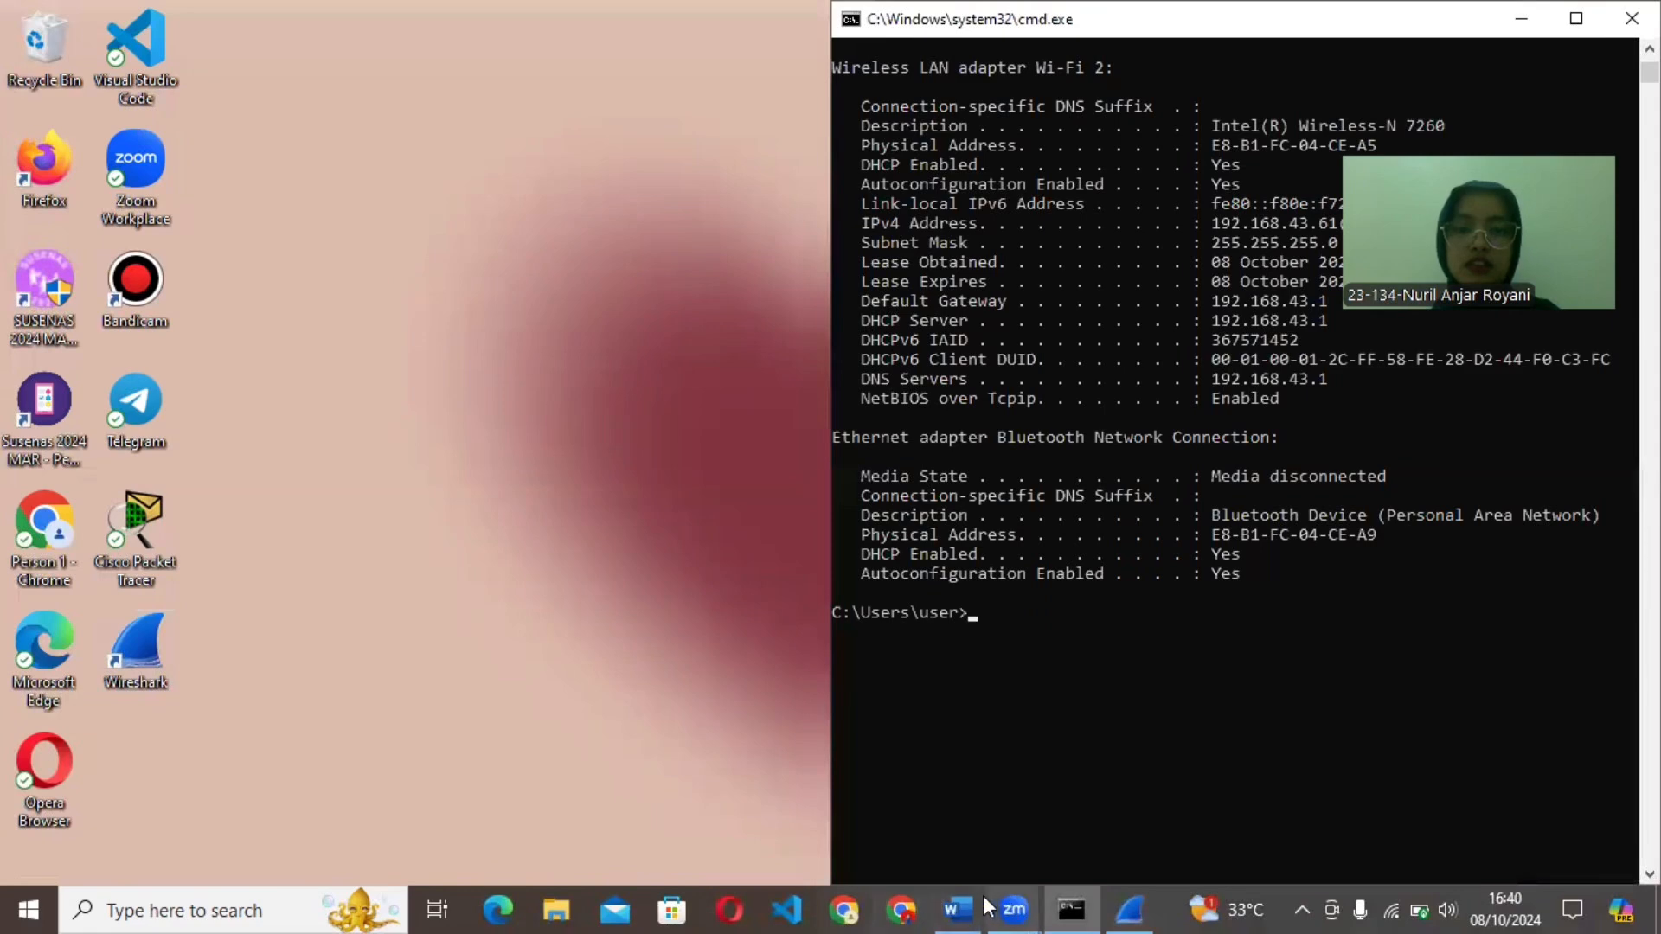
# Bring back the module document and ping the default gateway 192.168.43.1 from Command Prompt.
pyautogui.click(960, 908)
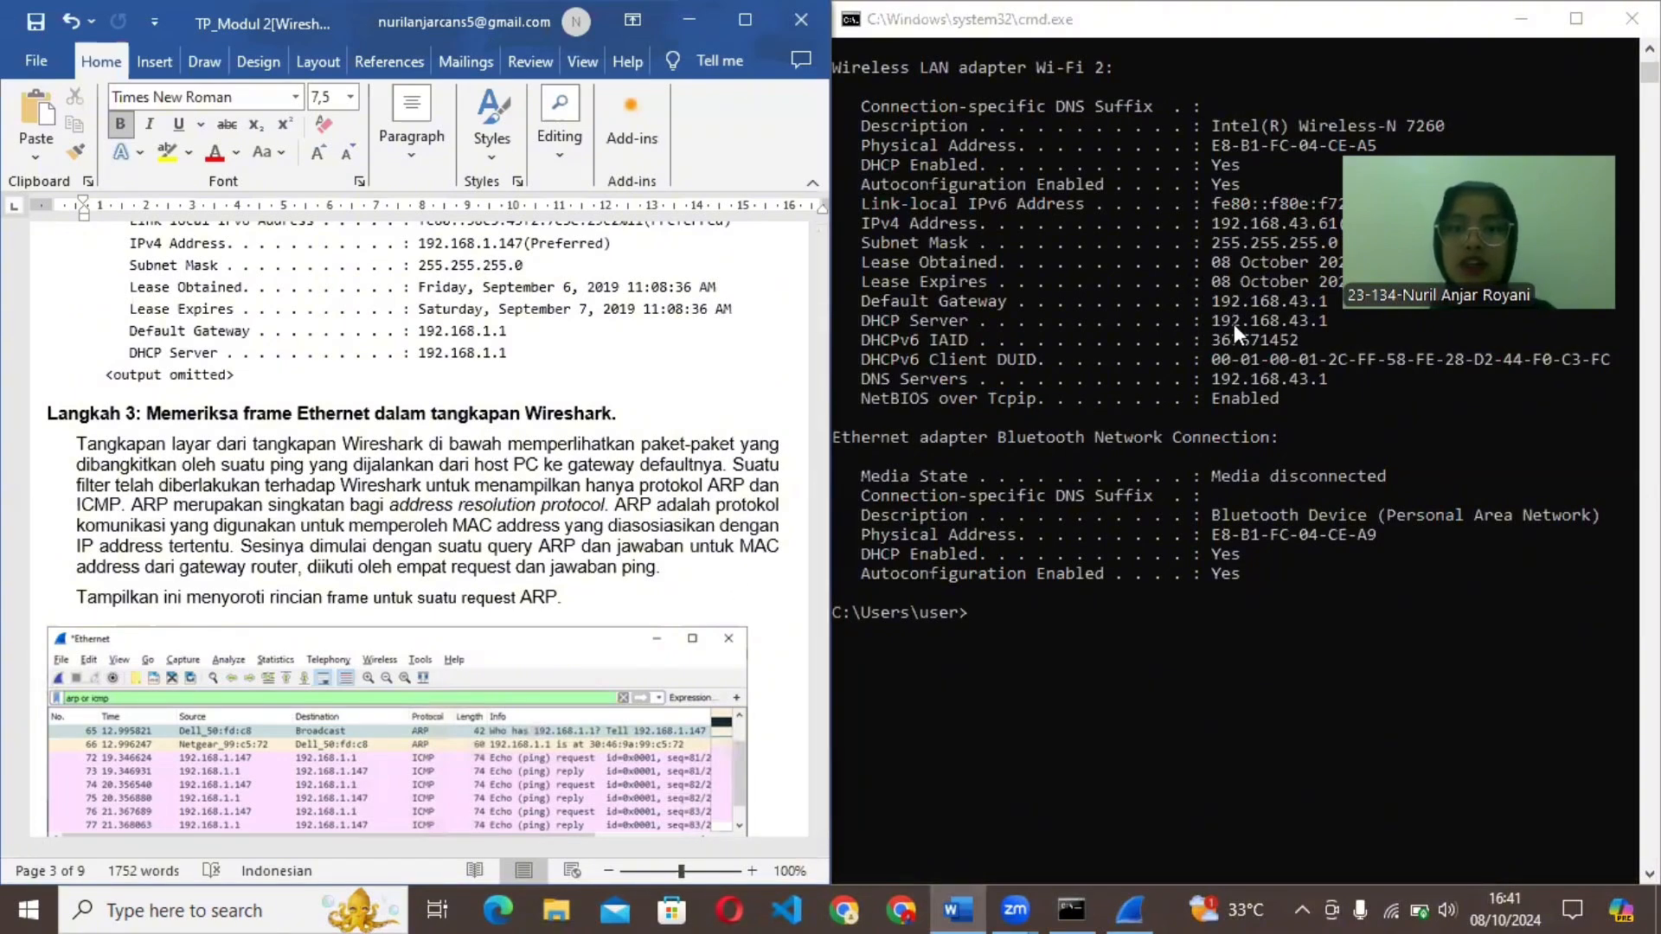
pyautogui.click(856, 300)
pyautogui.click(1132, 294)
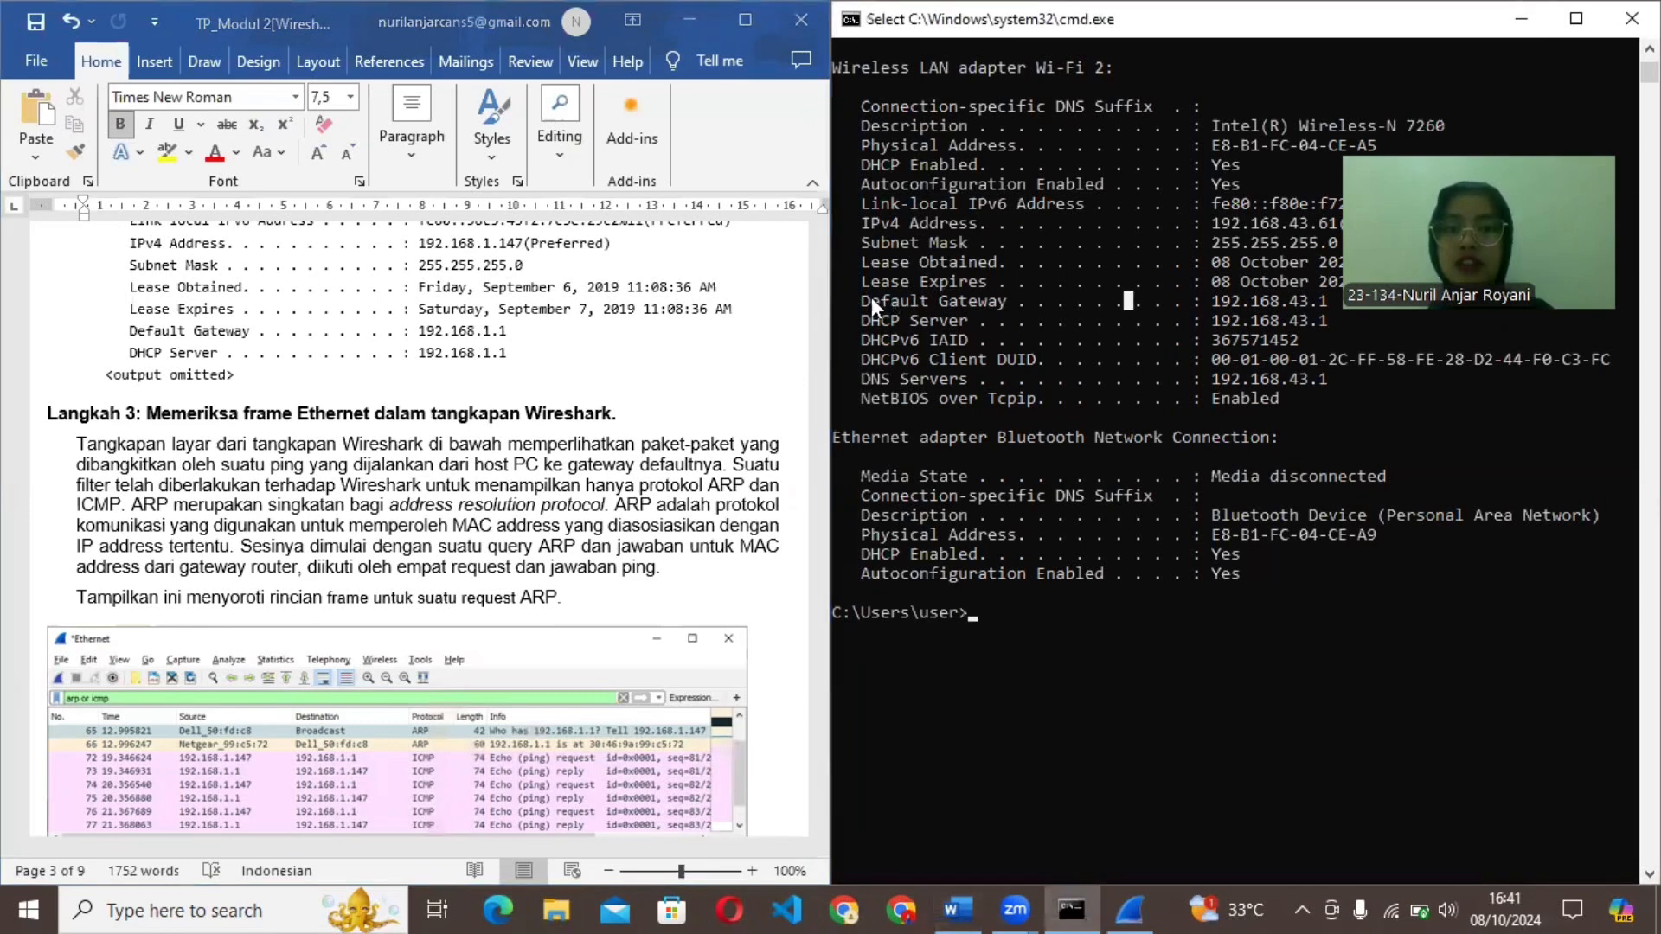
pyautogui.moveTo(860, 299); pyautogui.dragTo(1216, 297)
pyautogui.hotkey('ctrl', 'c')
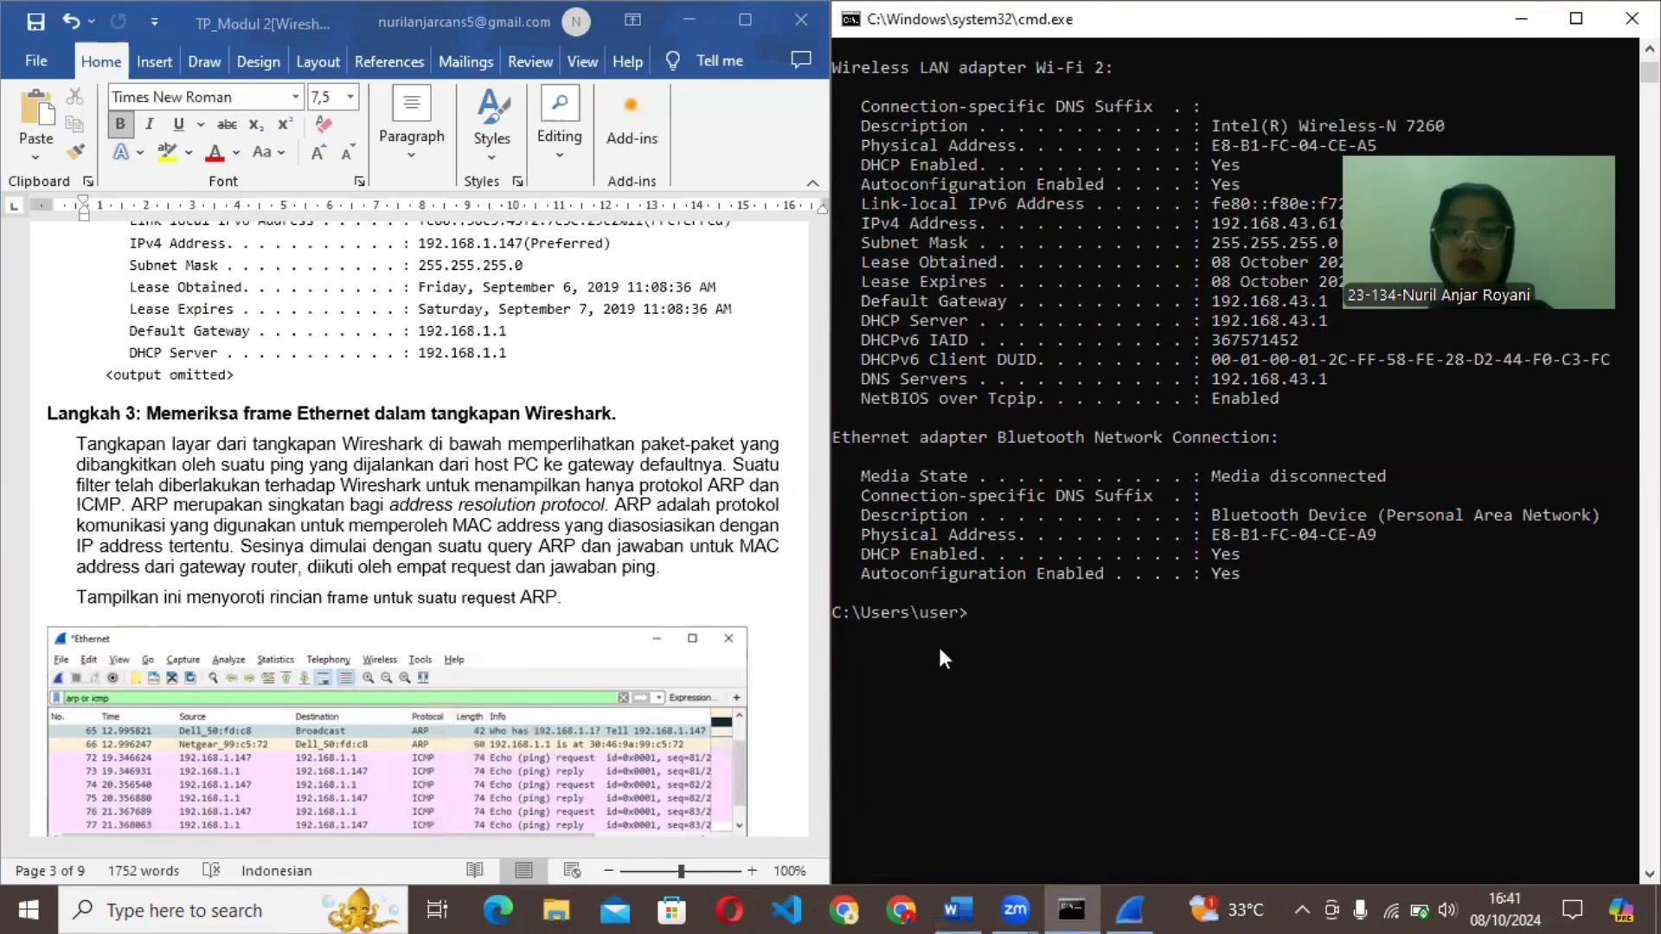
pyautogui.write('p')
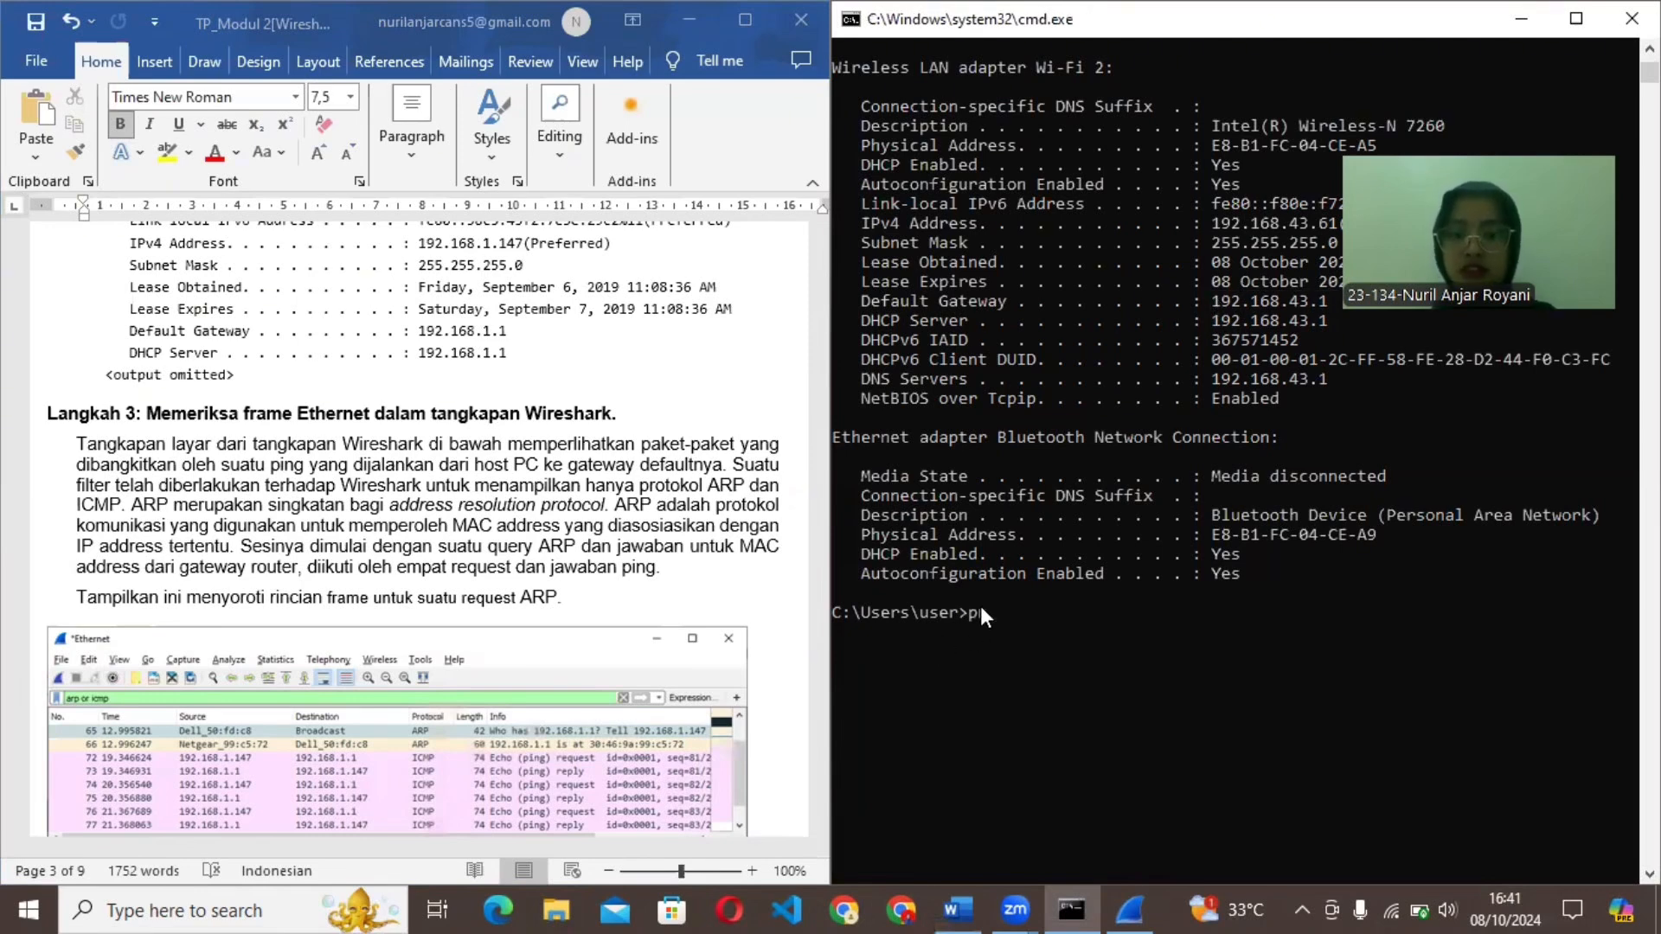
pyautogui.write('ing')
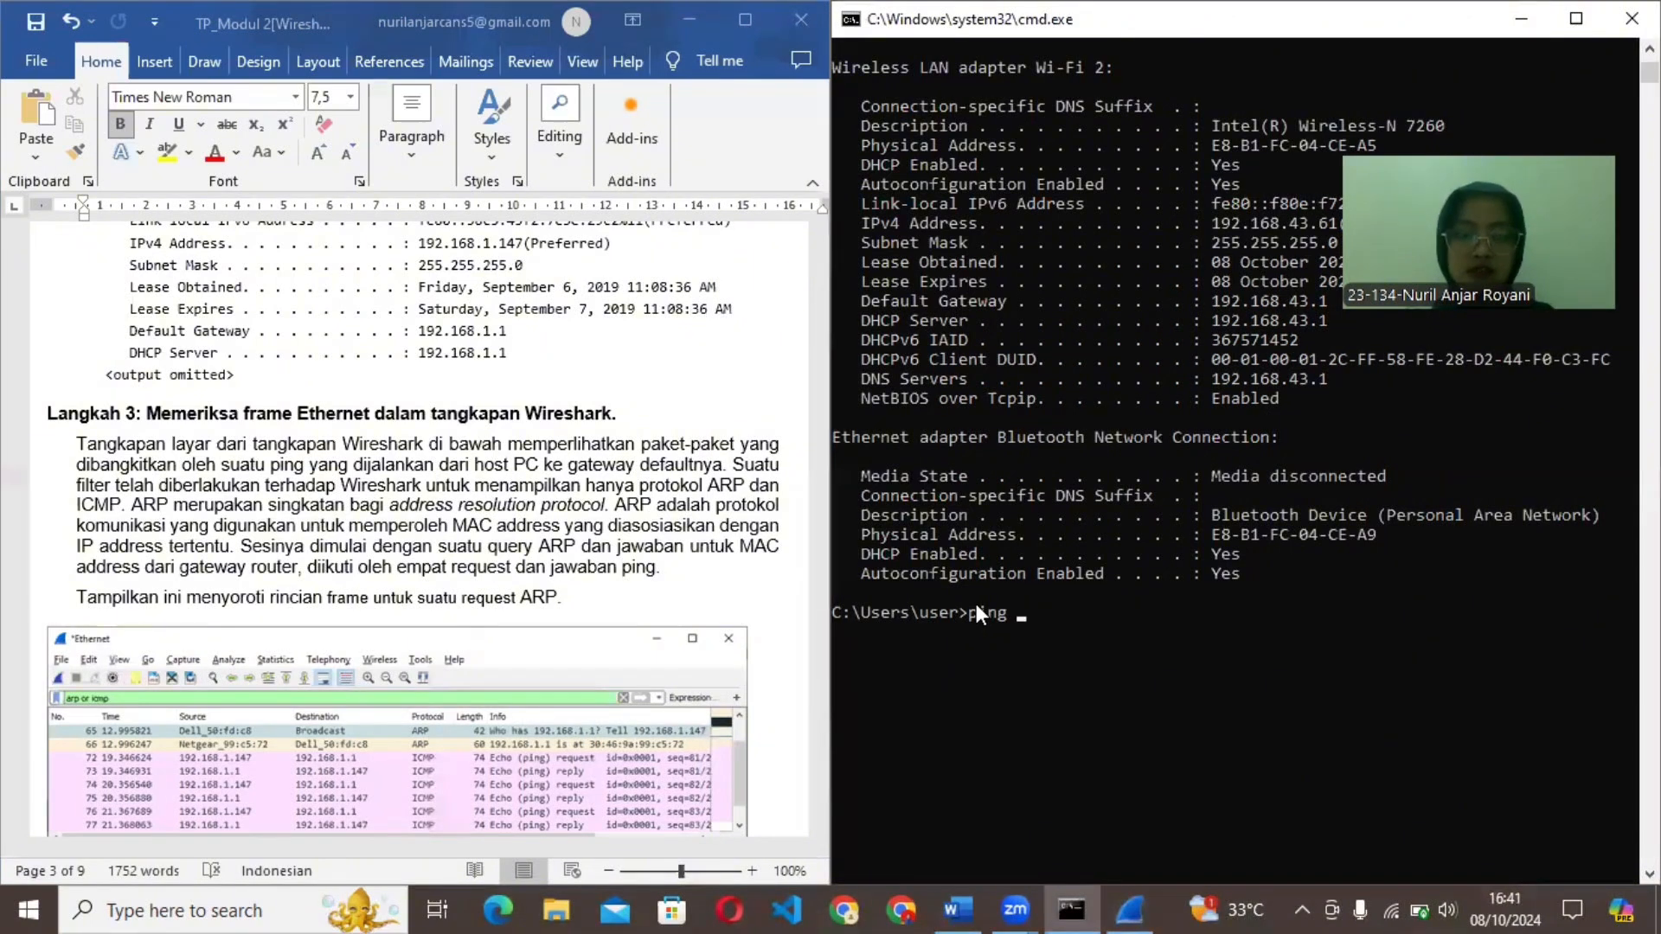
pyautogui.hotkey('ctrl', 'v')
pyautogui.press('Return')
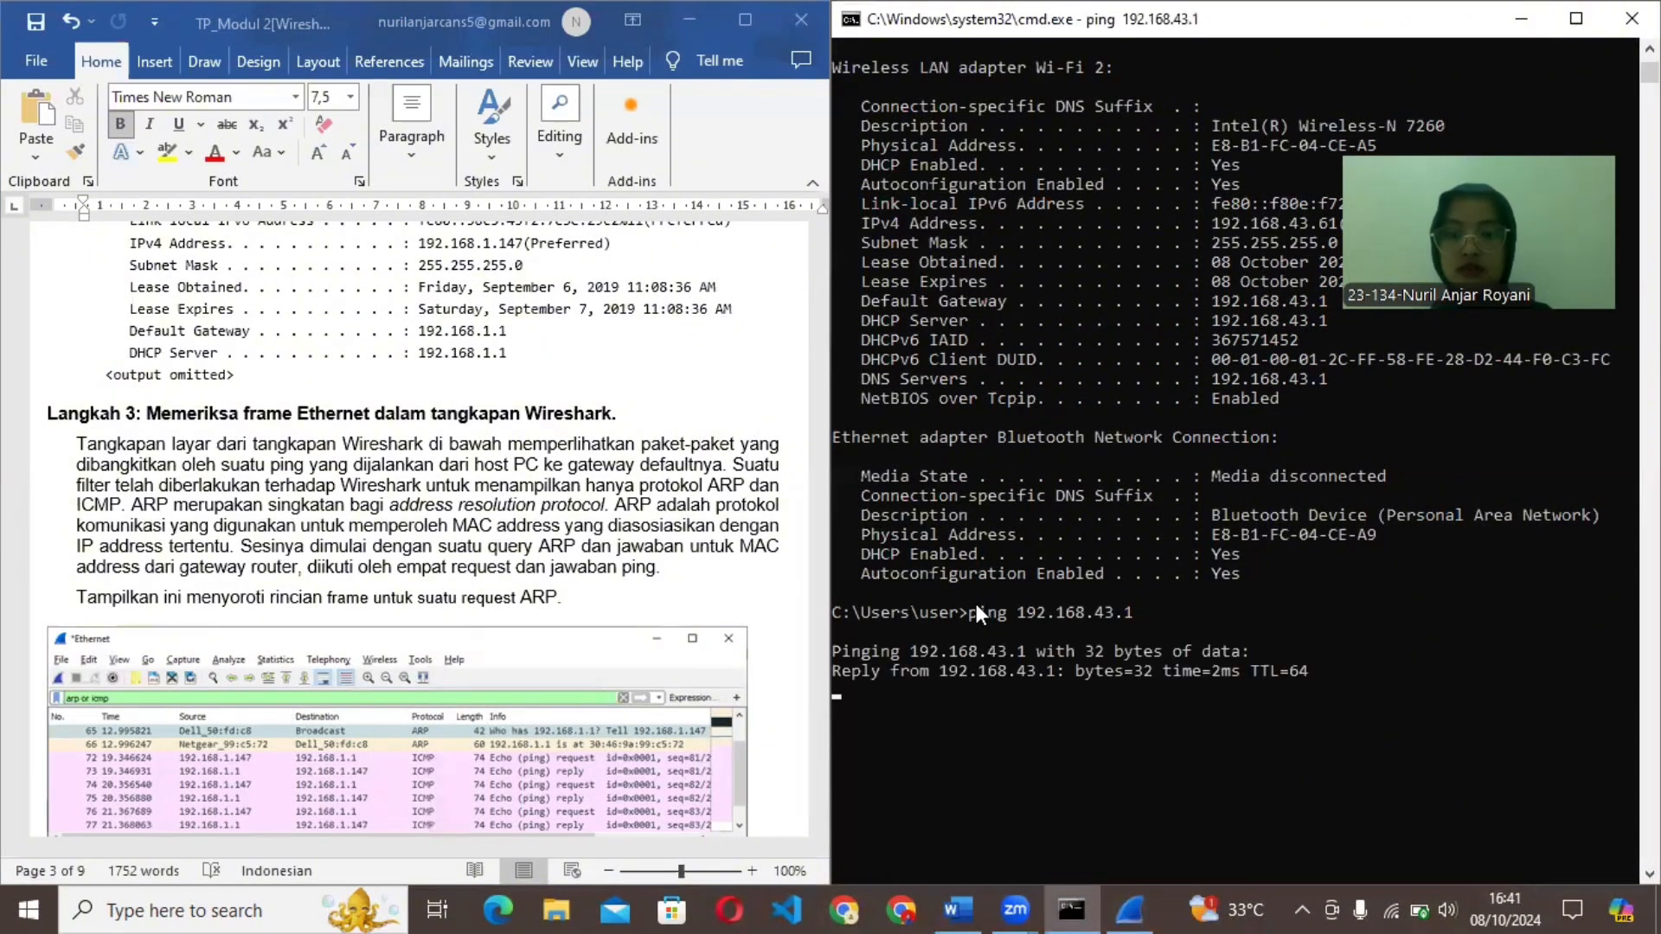
# Return to Wireshark and expand the Ethernet II header of the first ICMP packet alongside the document's Langkah 4 table.
pyautogui.click(1132, 908)
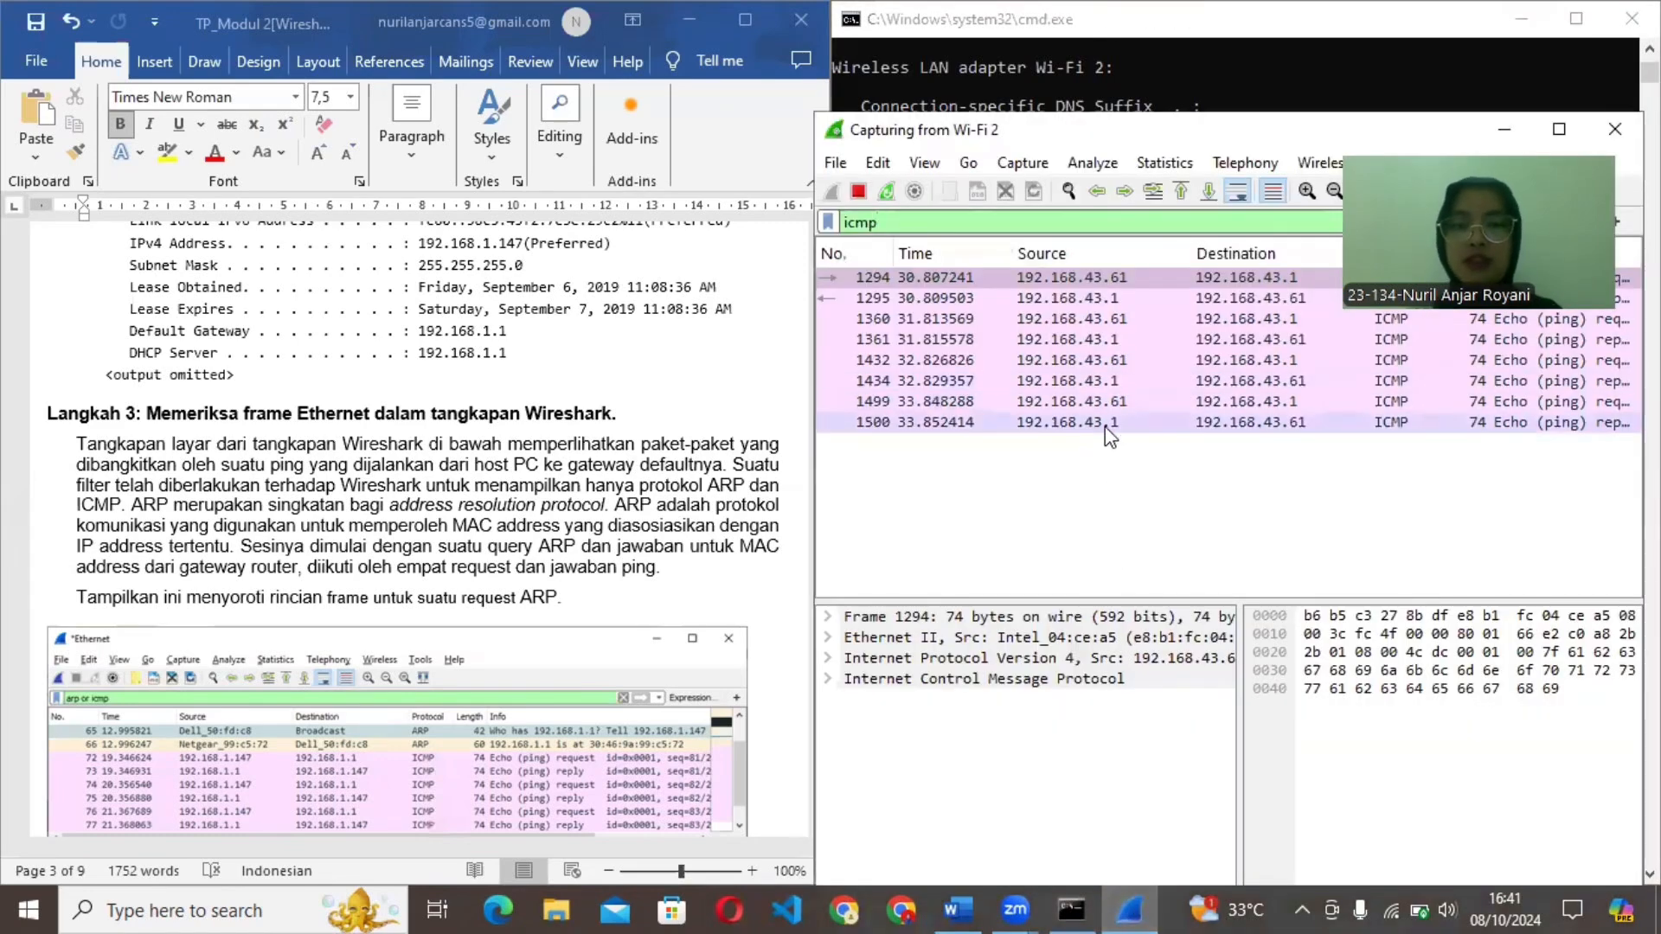
pyautogui.click(791, 436)
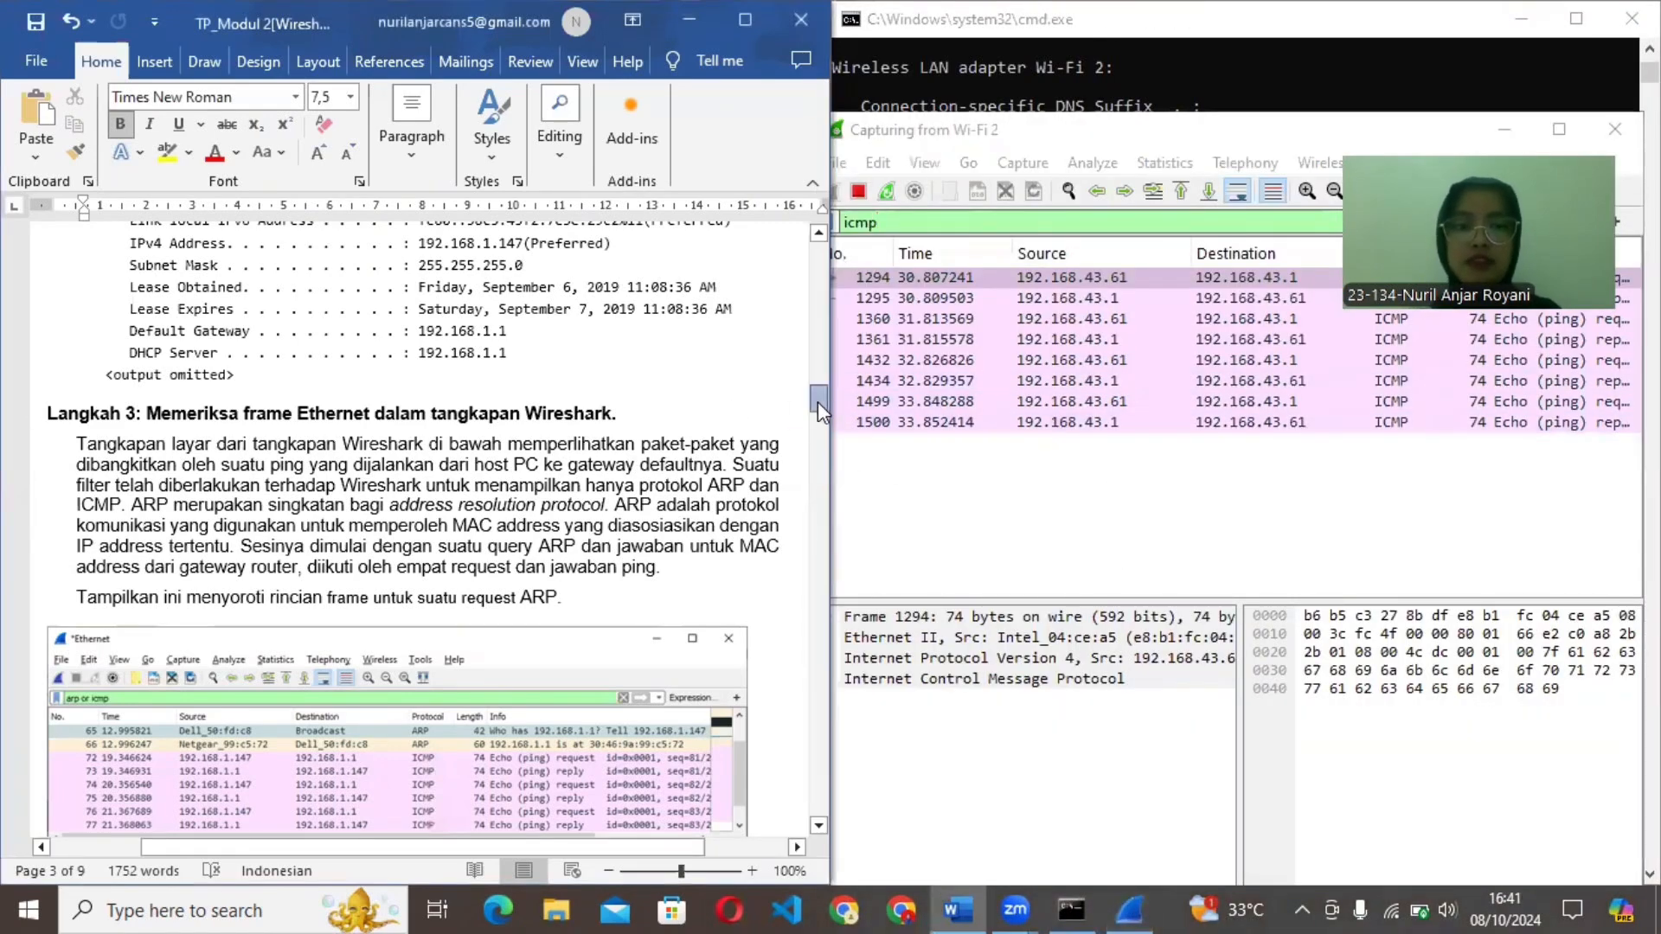
pyautogui.moveTo(818, 401); pyautogui.dragTo(817, 511)
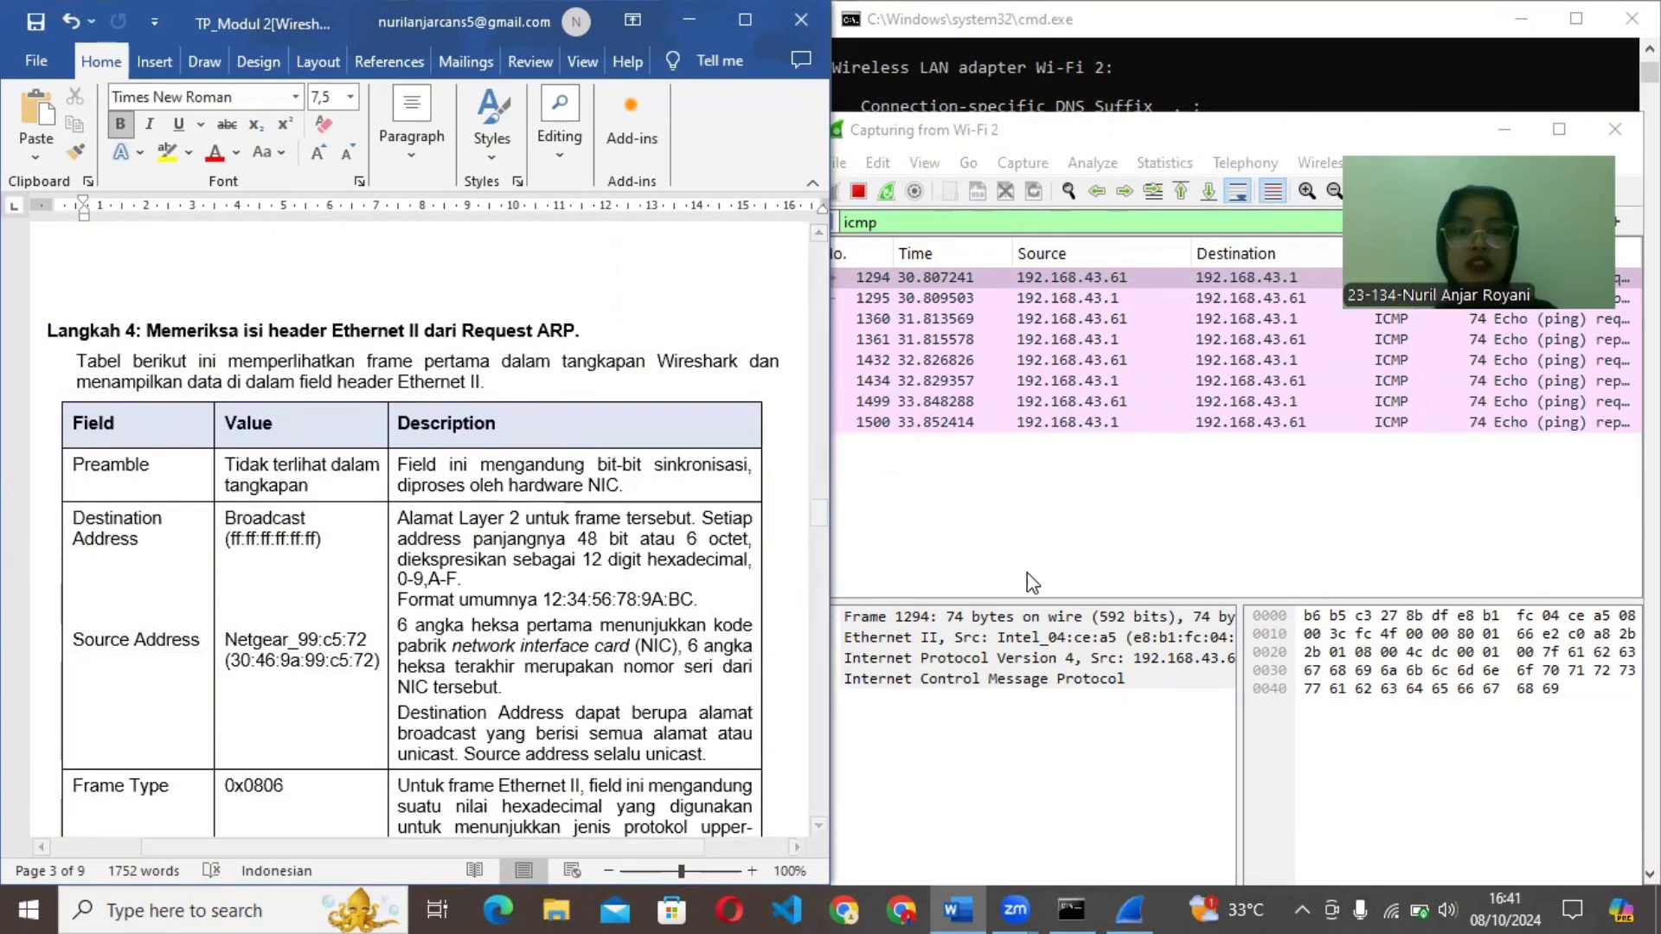
pyautogui.click(982, 637)
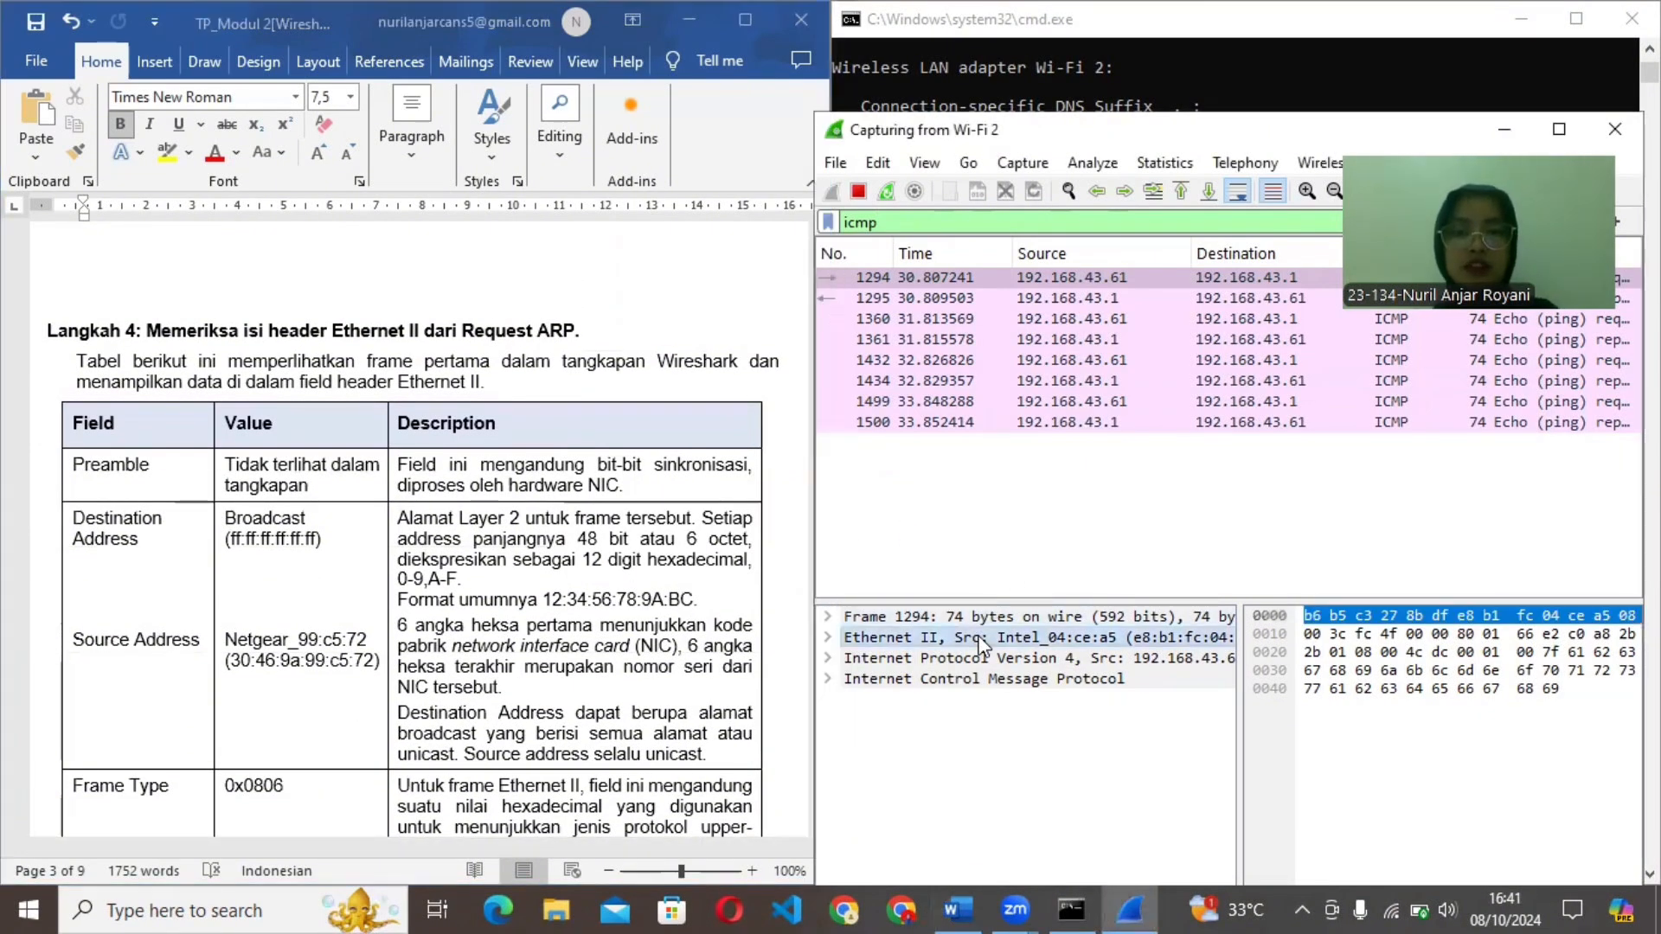
pyautogui.click(829, 639)
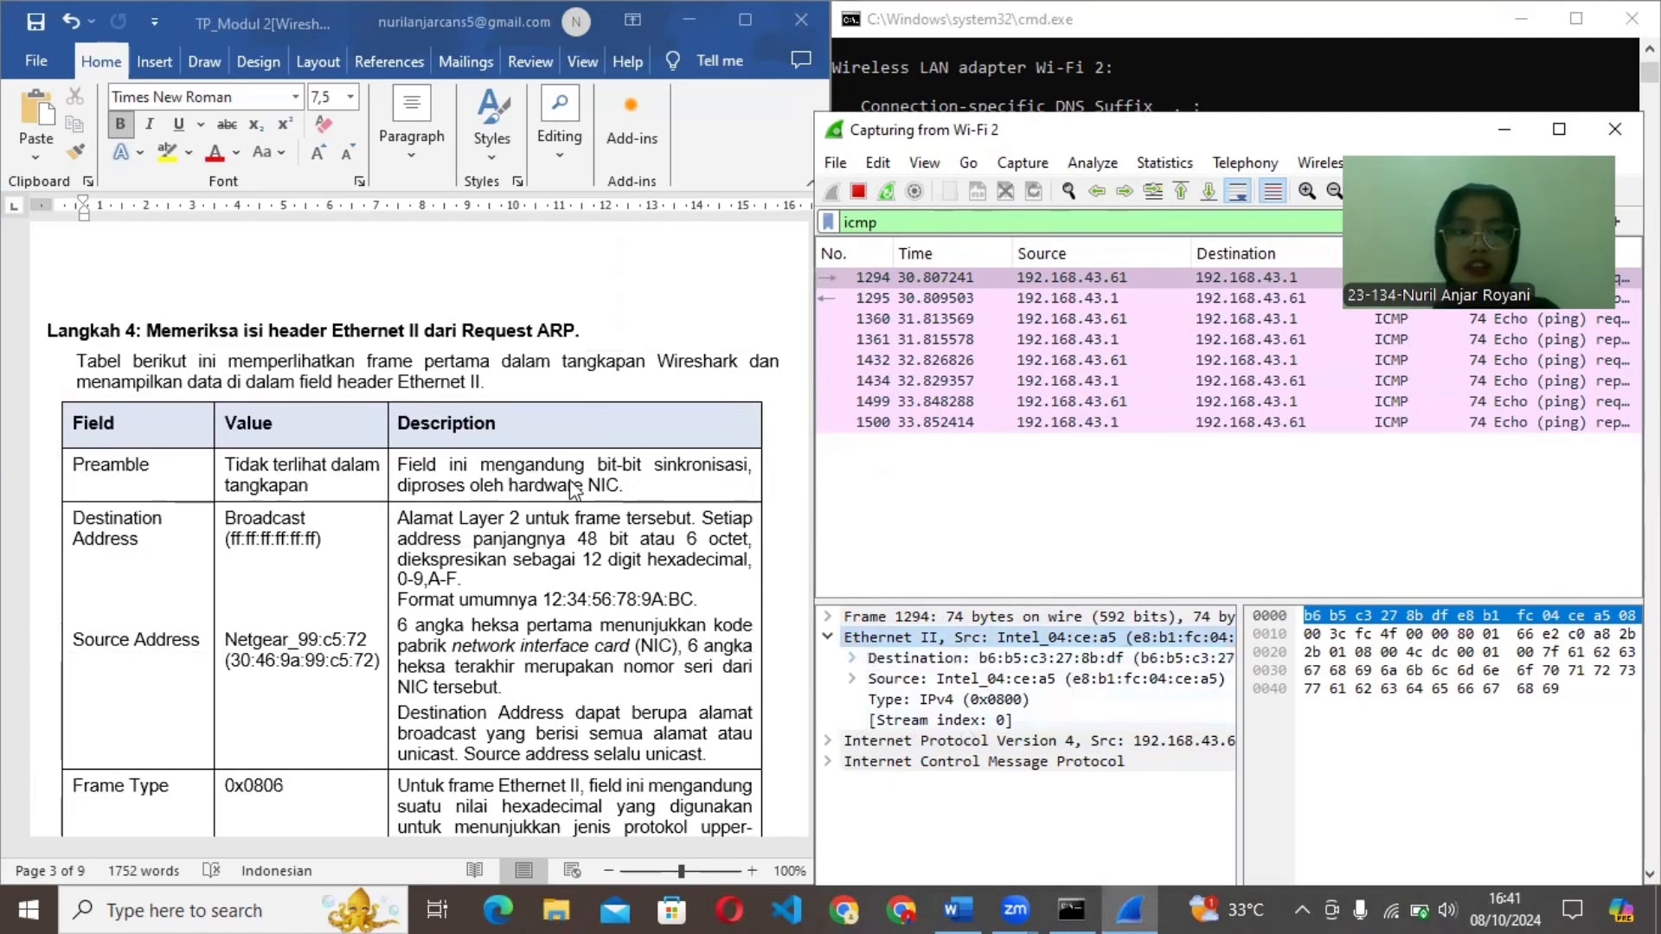
# Compare the frame's Source address field with the Pertanyaan answers, highlighting e8:b1:fc:04:ce:a5(NIC) in the answer to question 4.
pyautogui.click(810, 510)
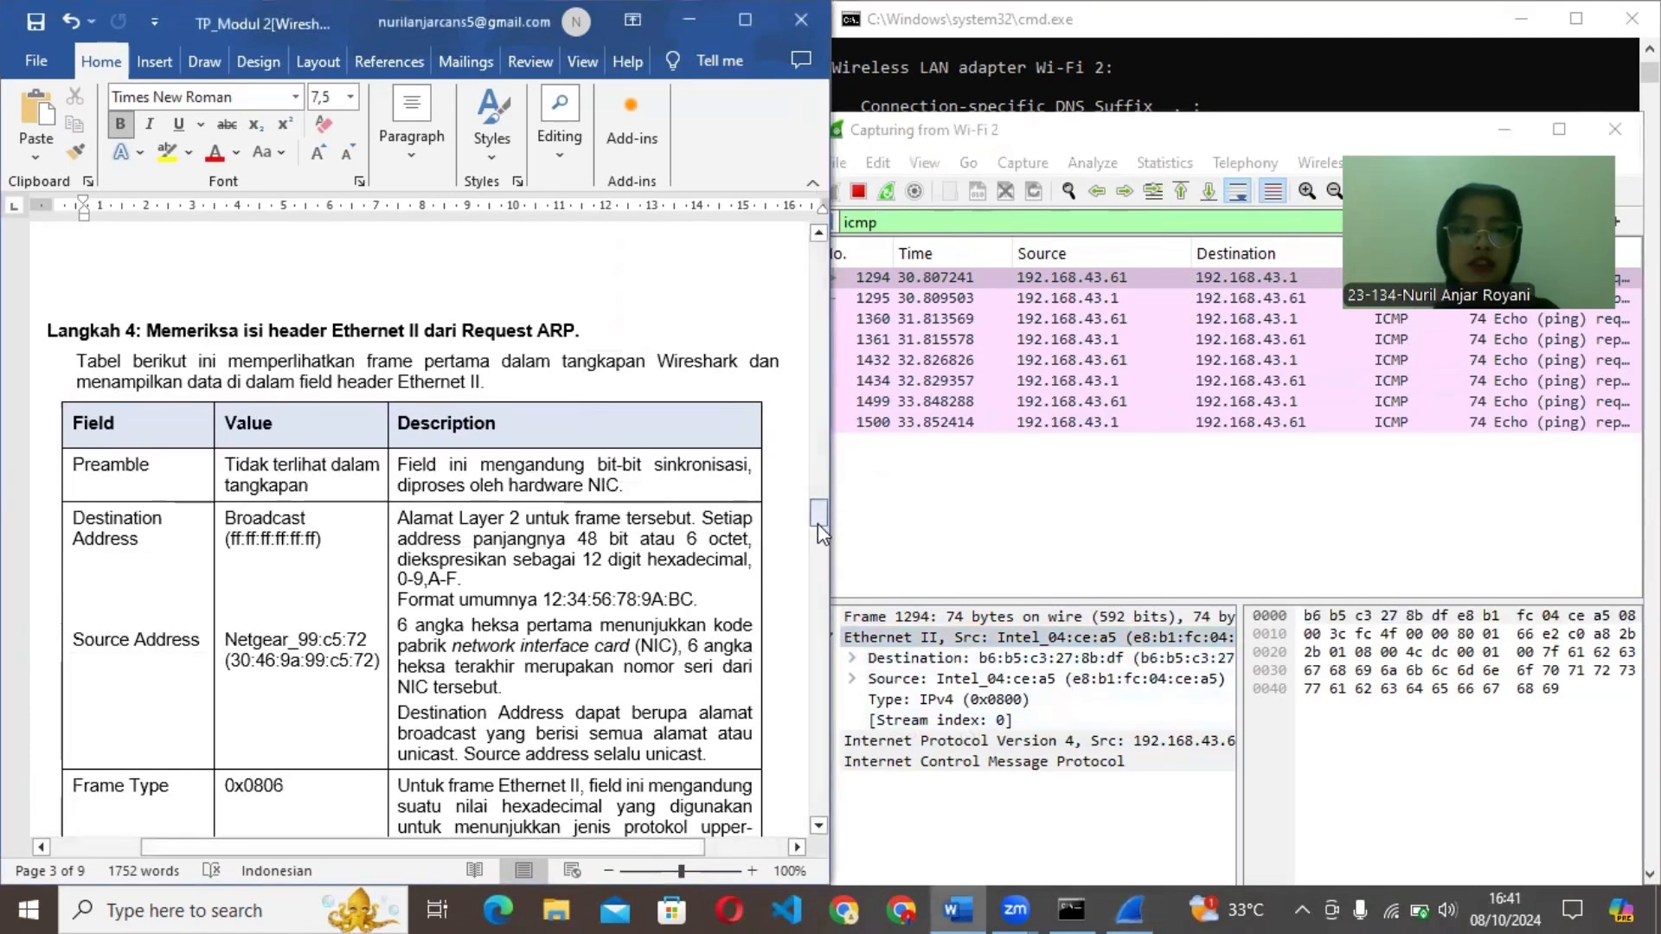
pyautogui.moveTo(817, 526); pyautogui.dragTo(816, 593)
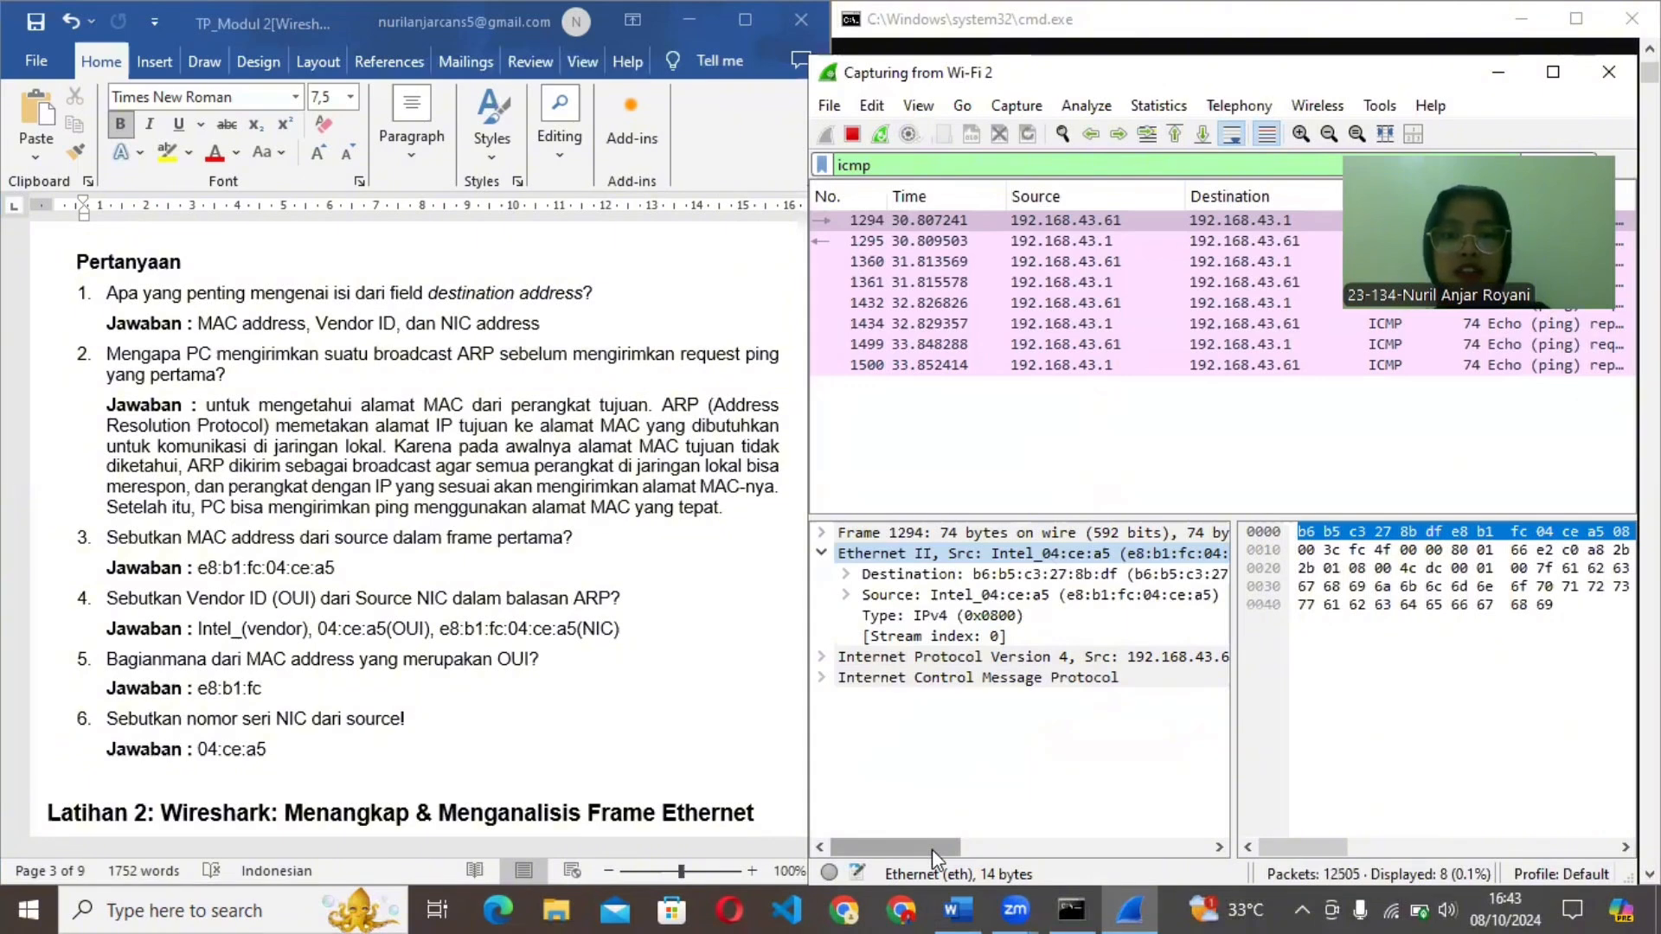
pyautogui.moveTo(931, 849); pyautogui.dragTo(952, 845)
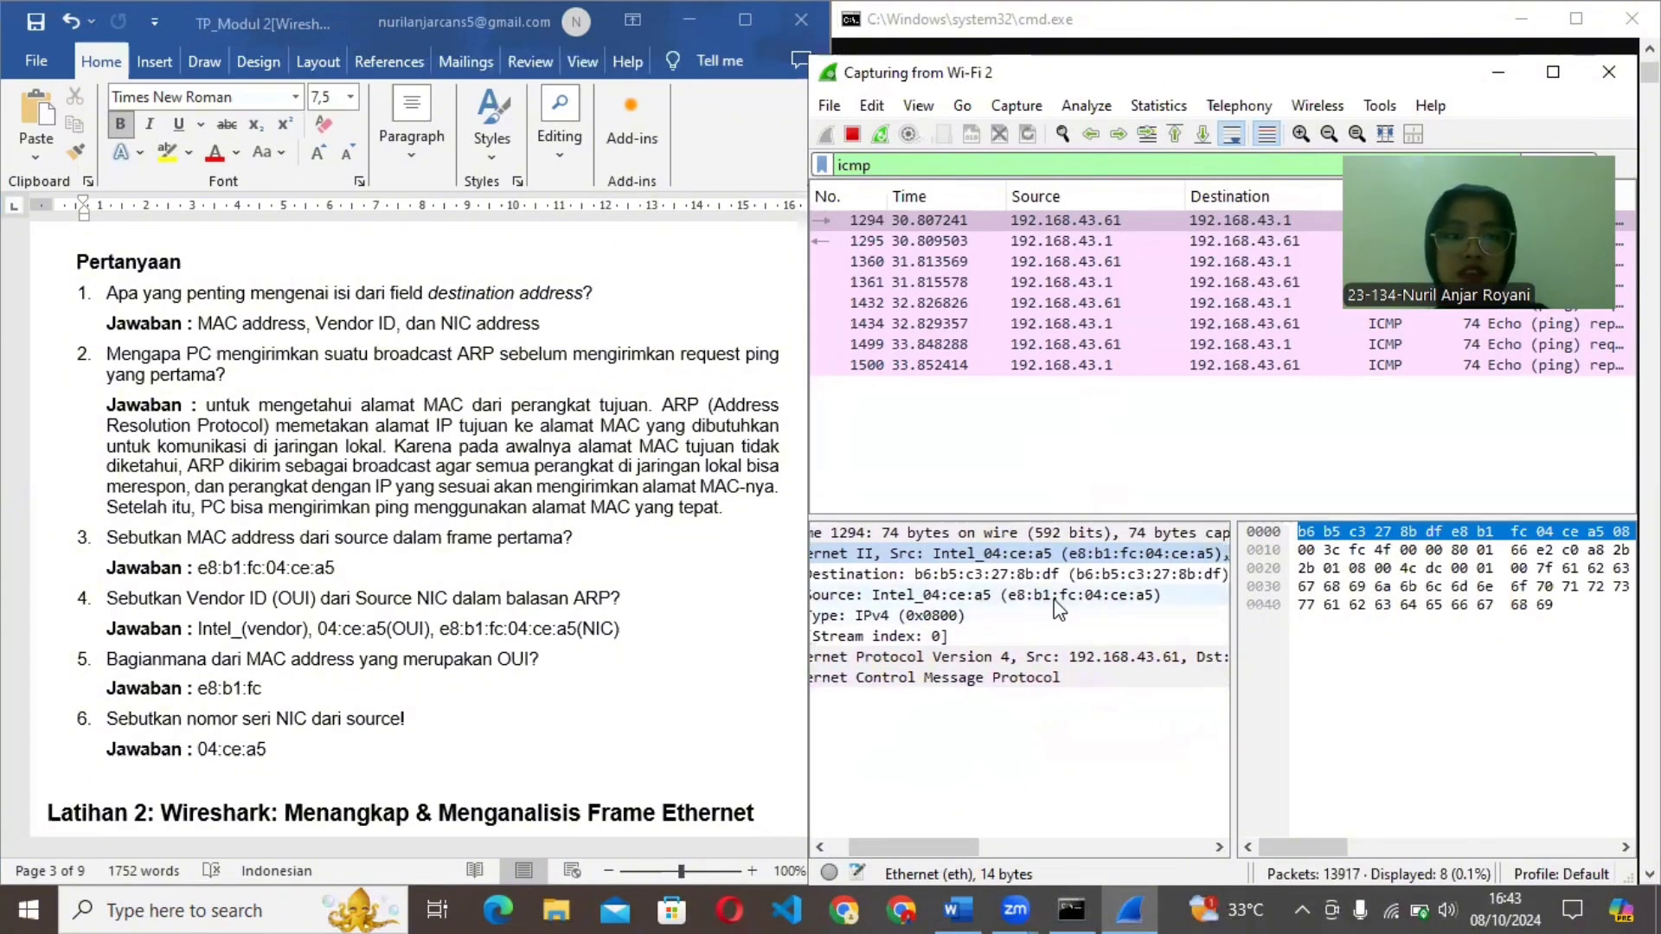
pyautogui.click(1055, 597)
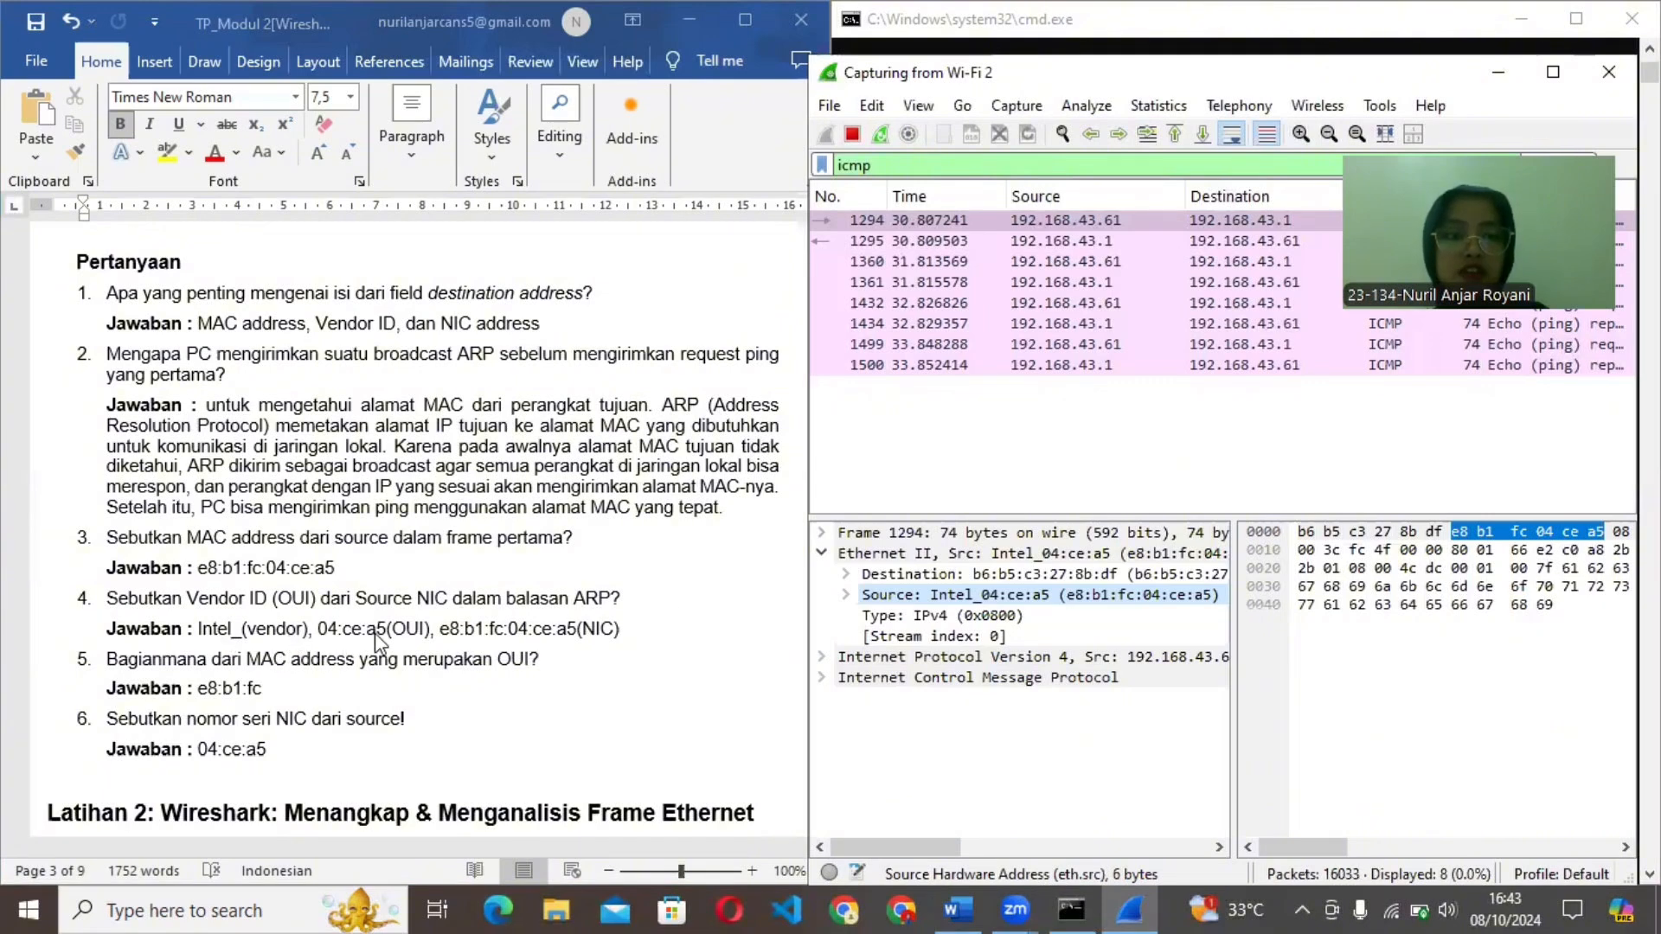
pyautogui.doubleClick(327, 630)
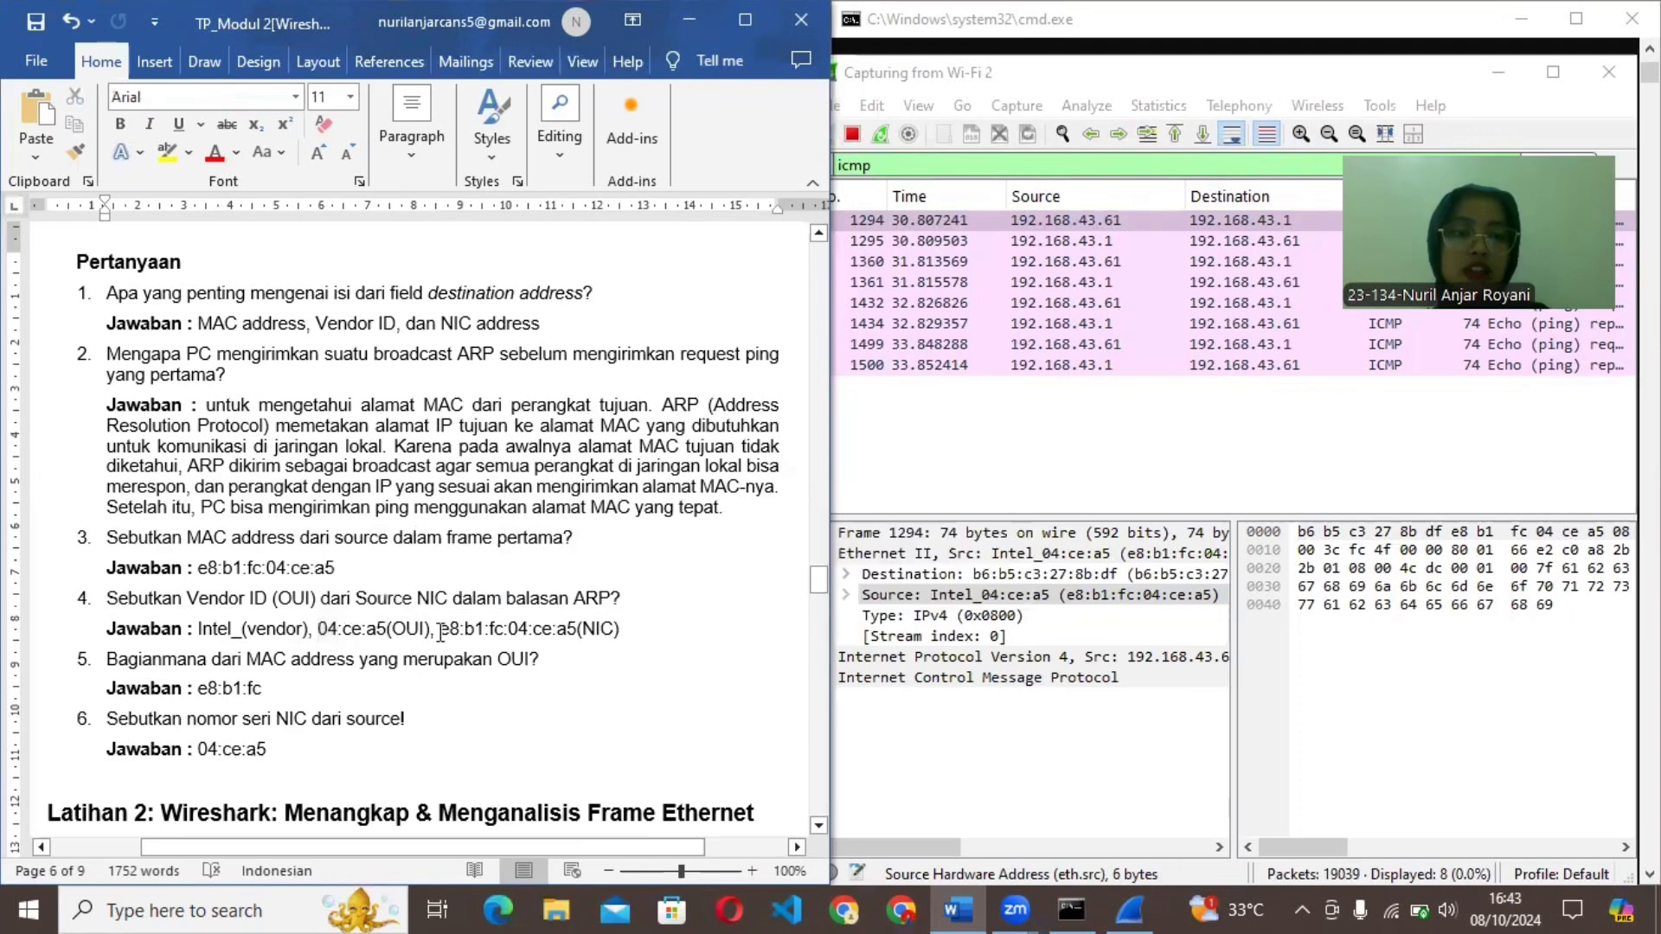
pyautogui.moveTo(441, 634); pyautogui.dragTo(635, 634)
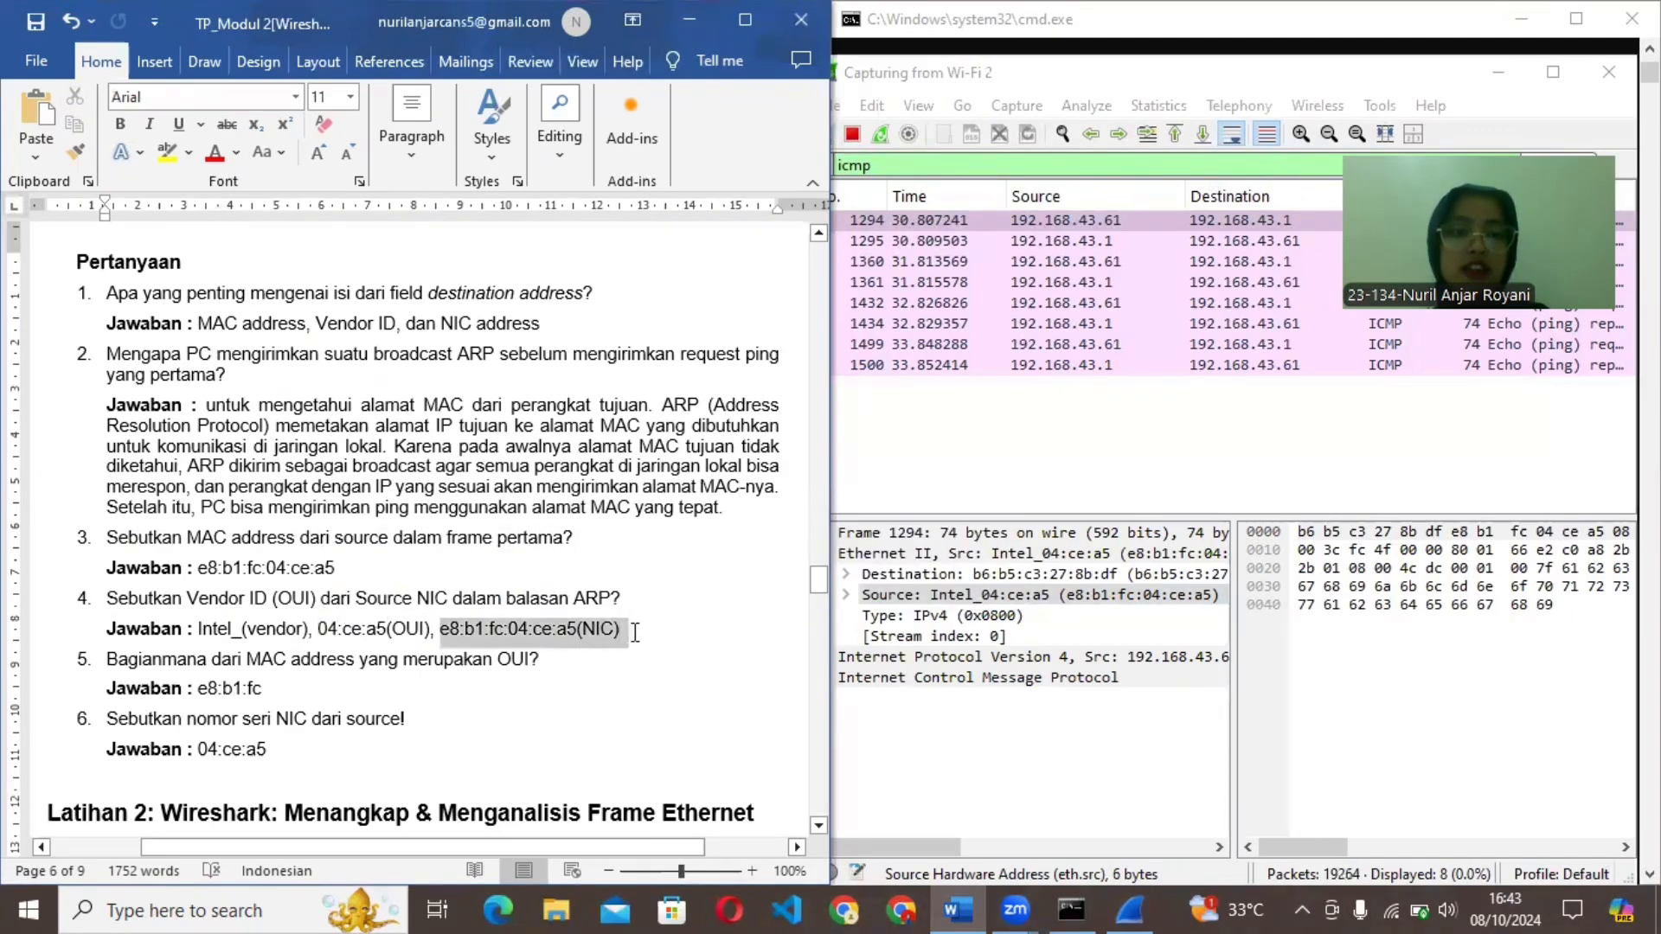
# Highlight the OUI e8:b1:fc in the answer to question 5 and the NIC serial 04:ce:a5 in the answer to question 6.
pyautogui.click(450, 689)
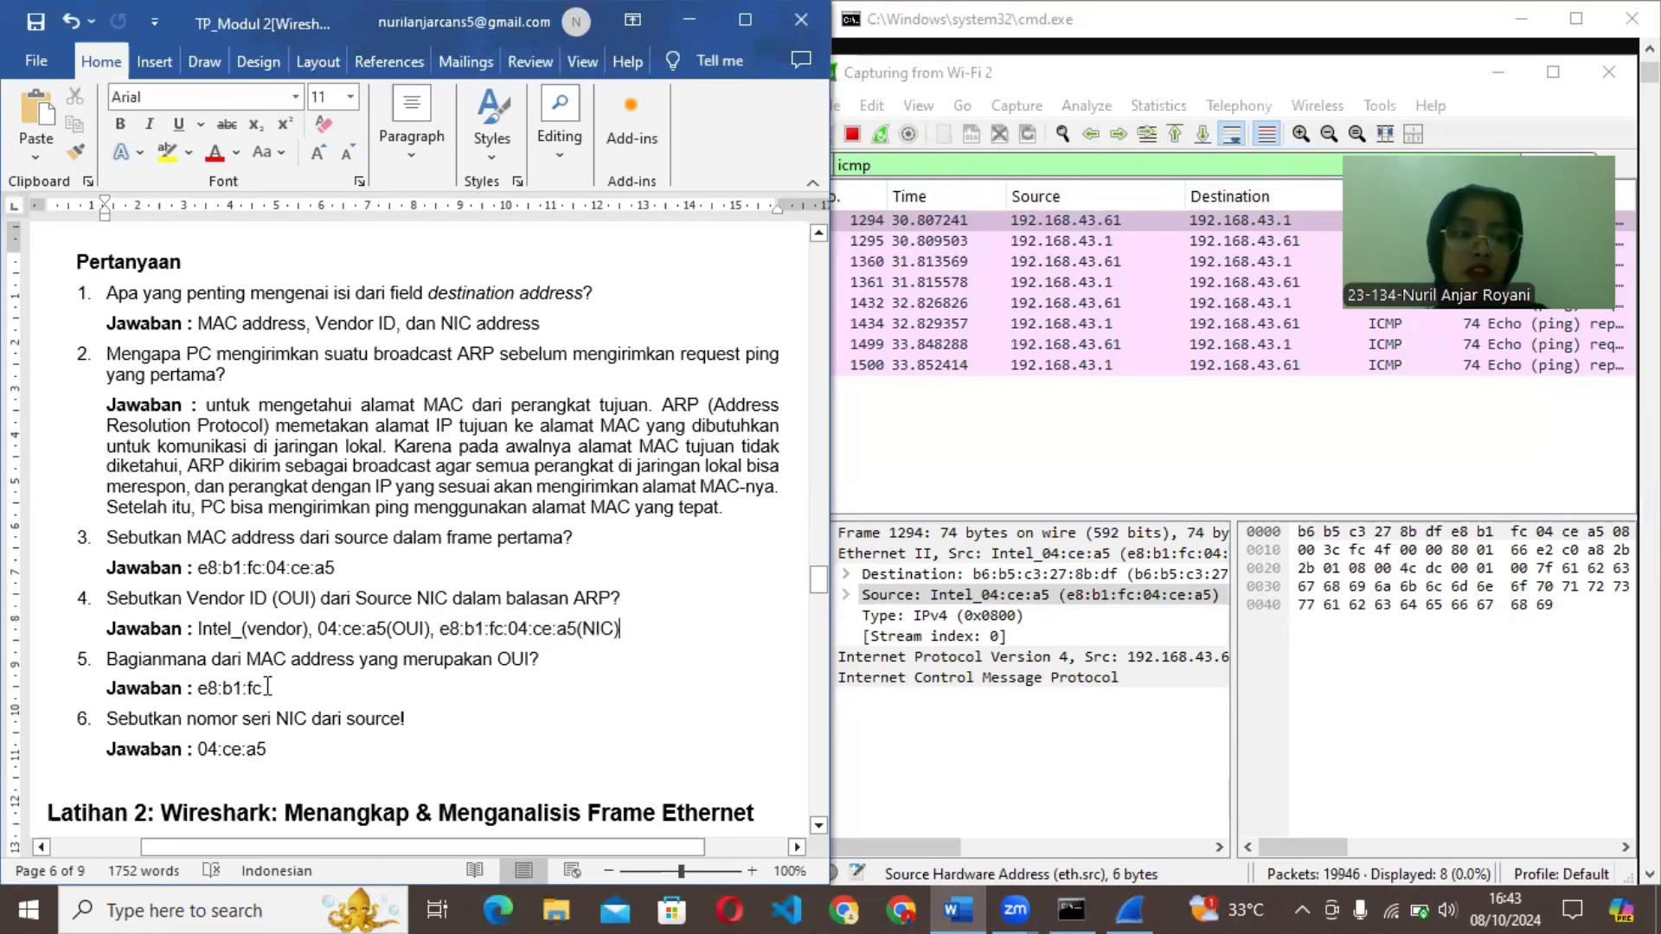
pyautogui.moveTo(268, 687); pyautogui.dragTo(209, 685)
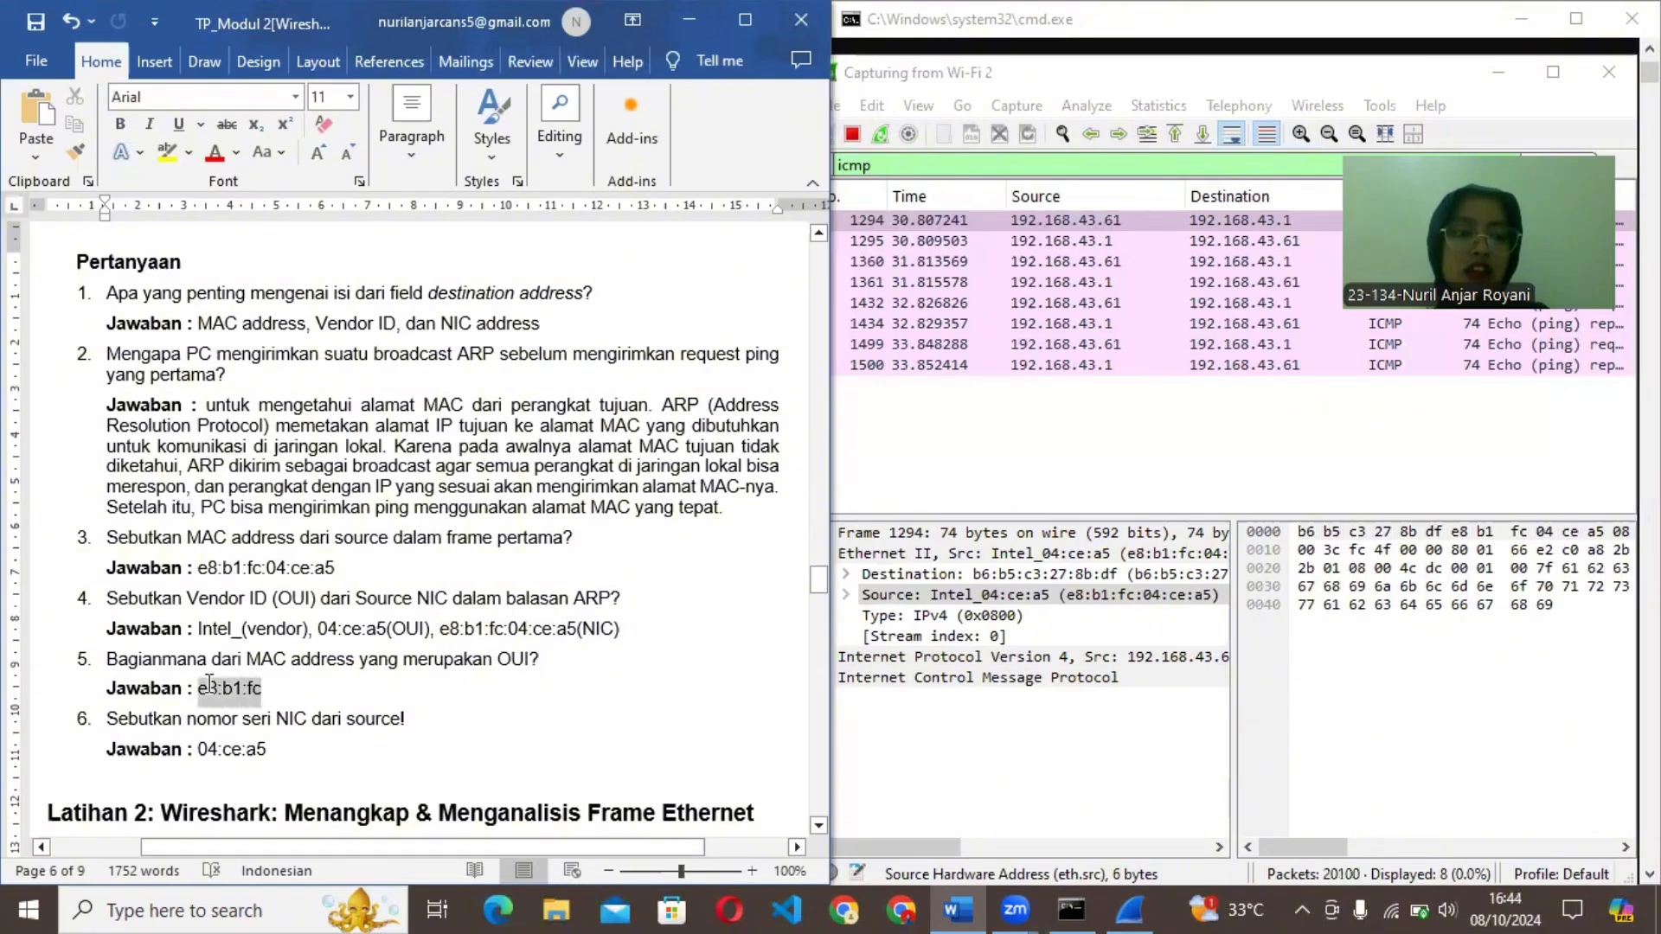
pyautogui.click(209, 686)
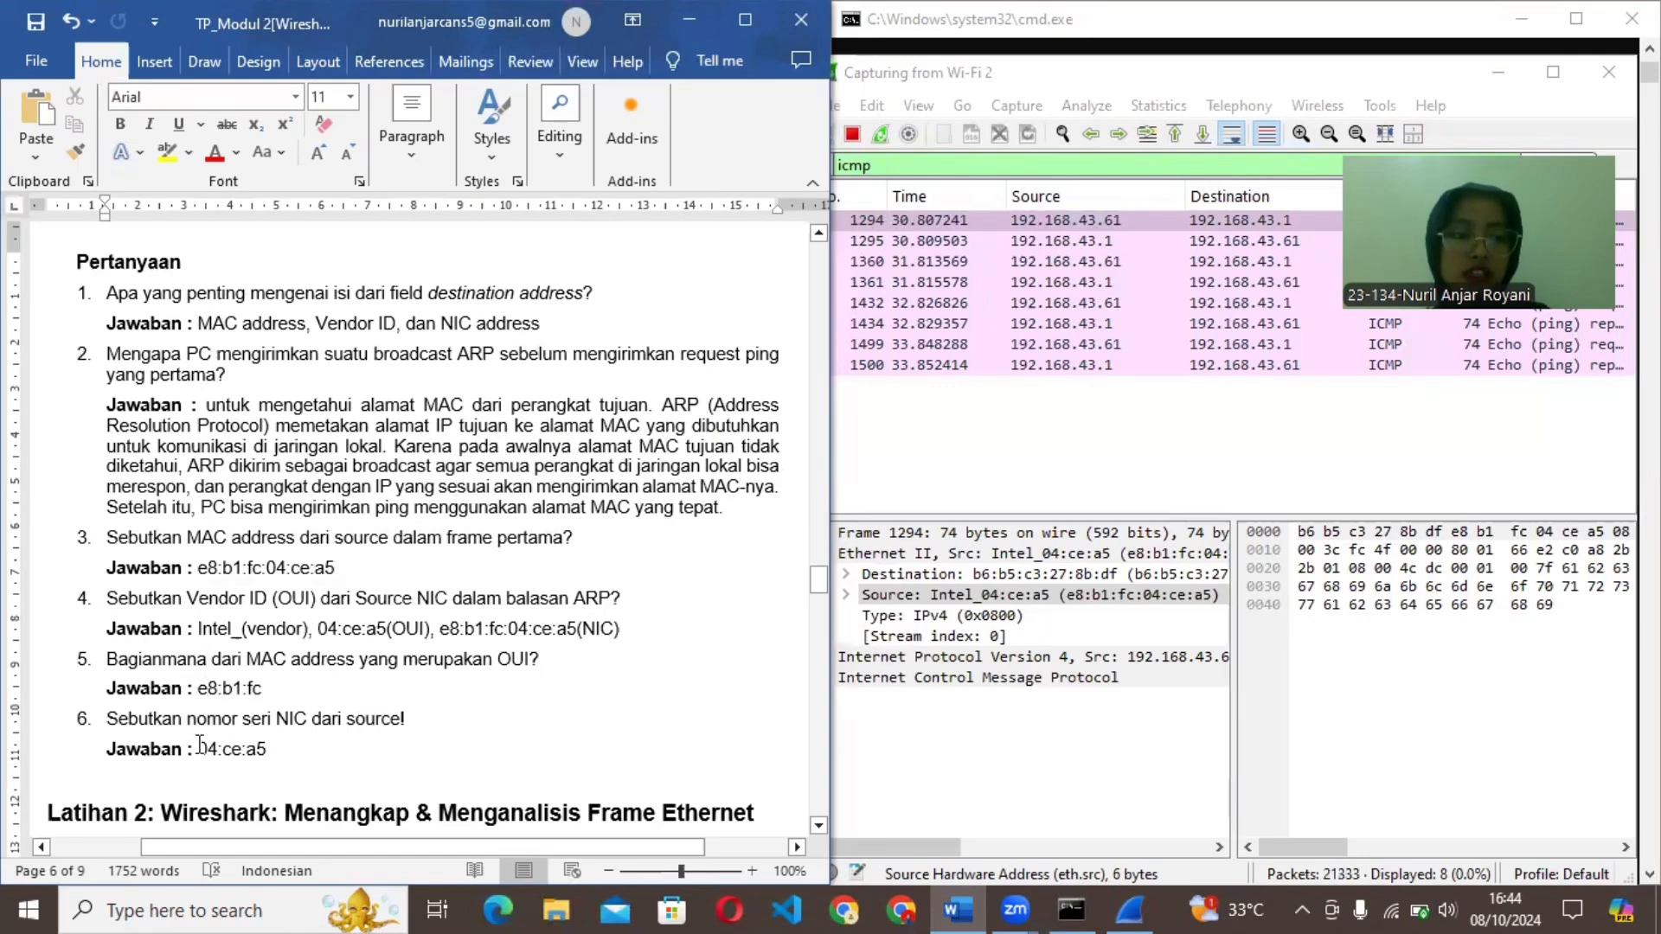
pyautogui.moveTo(198, 749); pyautogui.dragTo(288, 747)
pyautogui.click(284, 745)
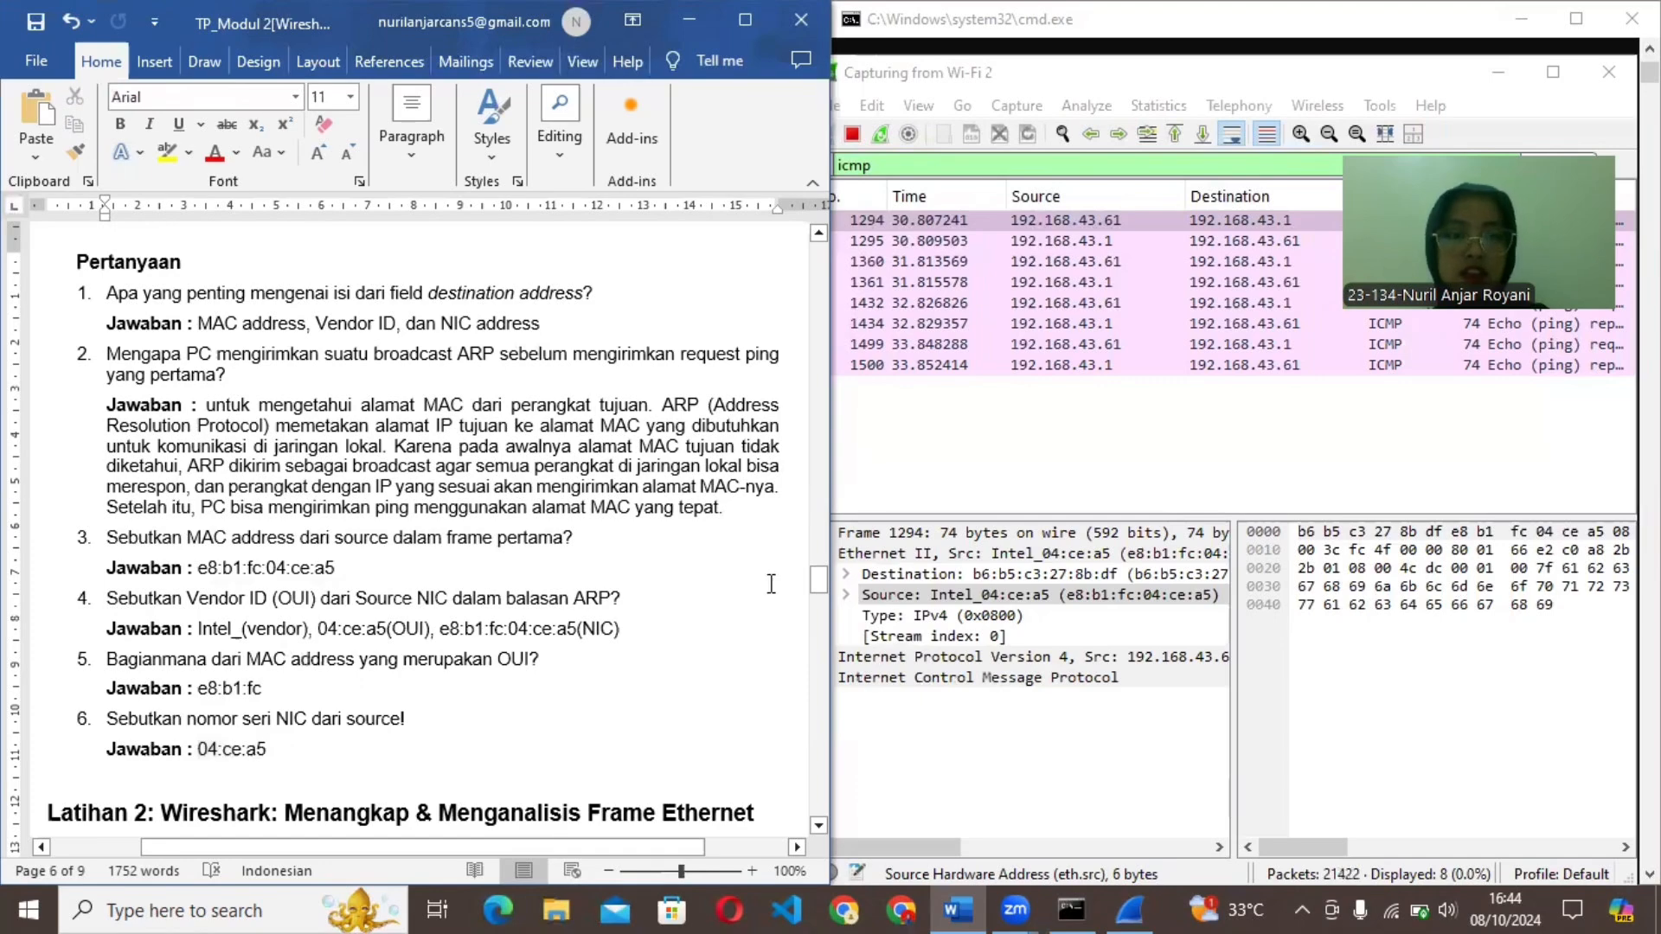
# Read Langkah 1 of Latihan 2 and highlight the ipconfig command and the Wi-Fi 2 Default Gateway line in Command Prompt.
pyautogui.moveTo(818, 578); pyautogui.dragTo(818, 591)
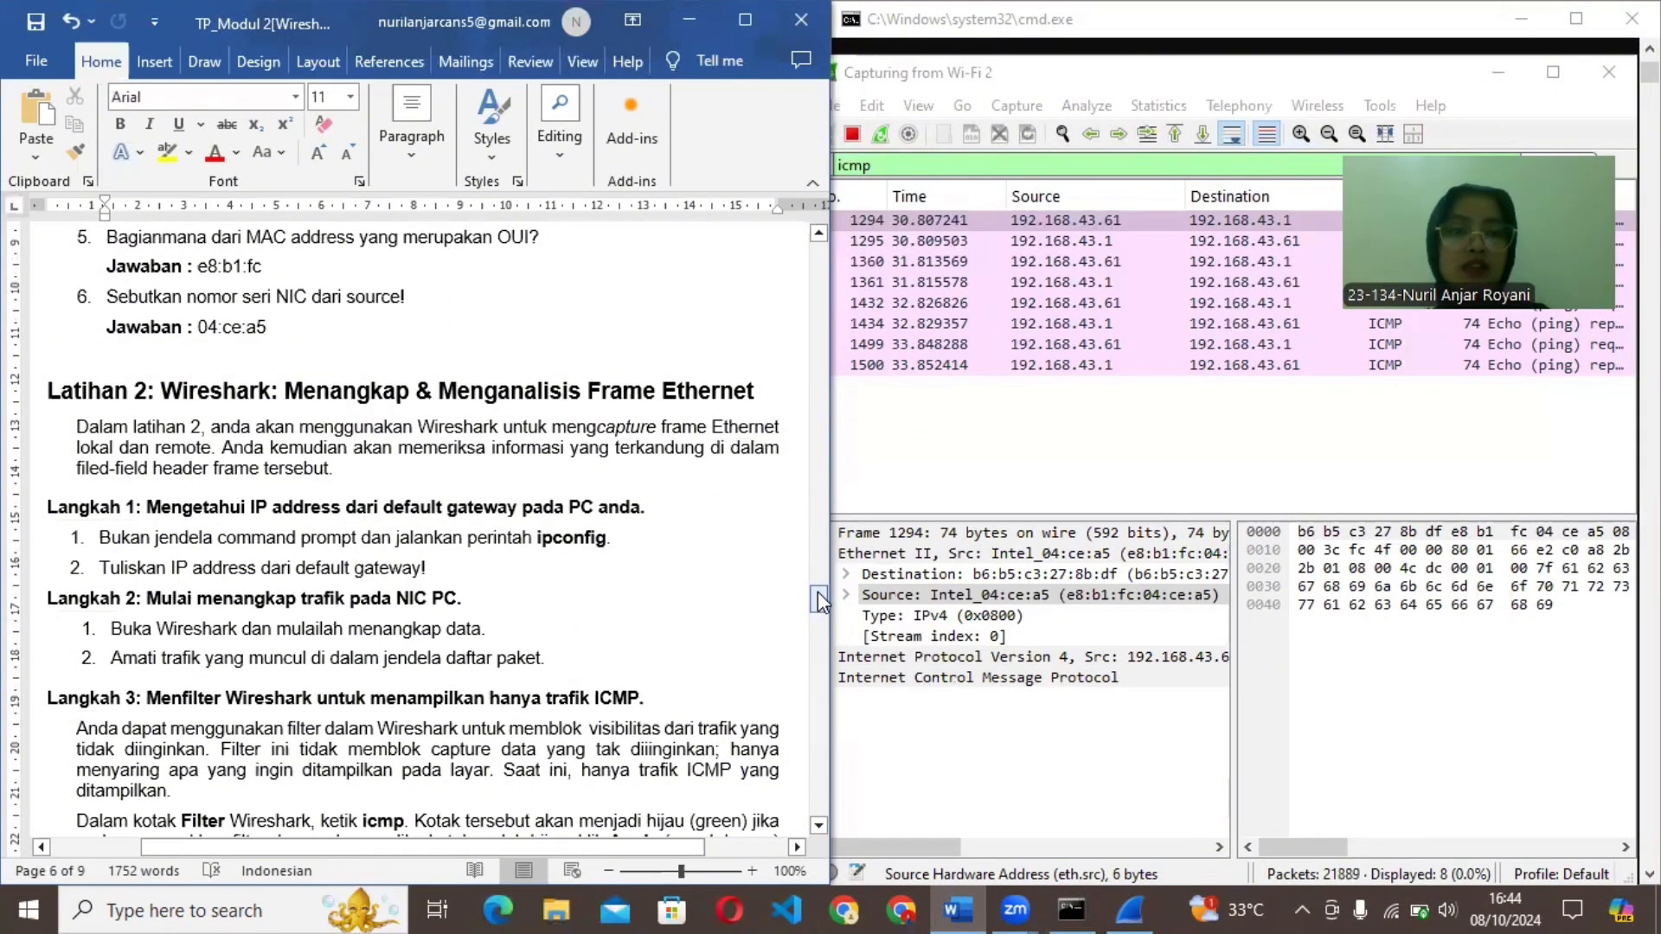
pyautogui.moveTo(818, 594); pyautogui.dragTo(816, 600)
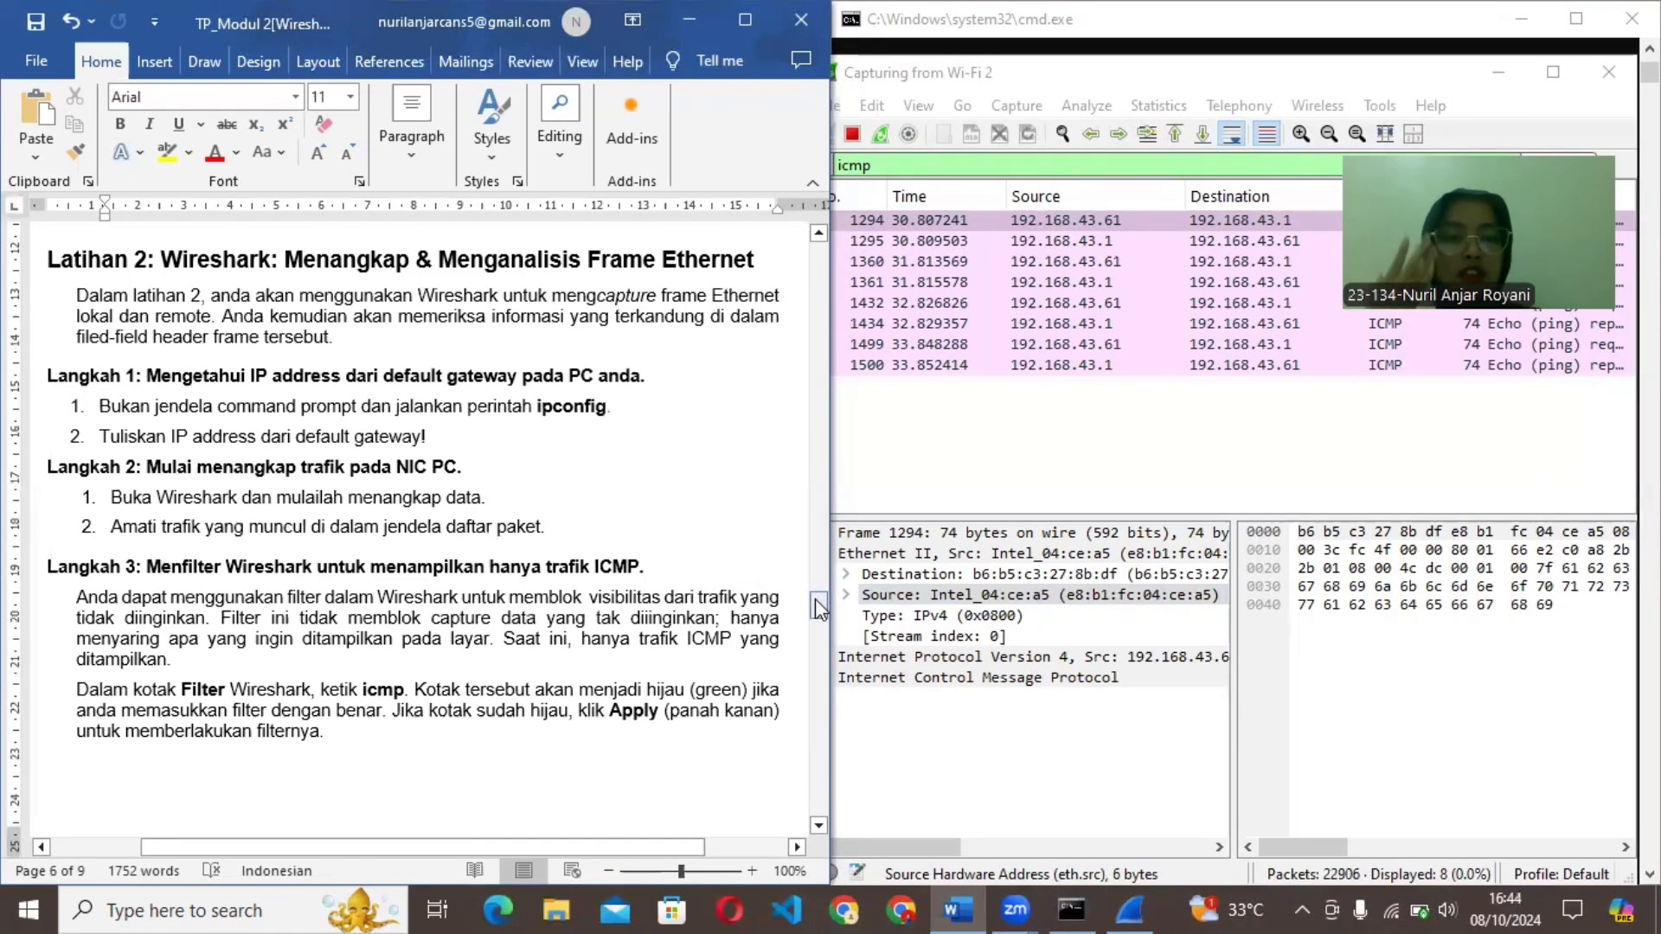
pyautogui.click(1071, 908)
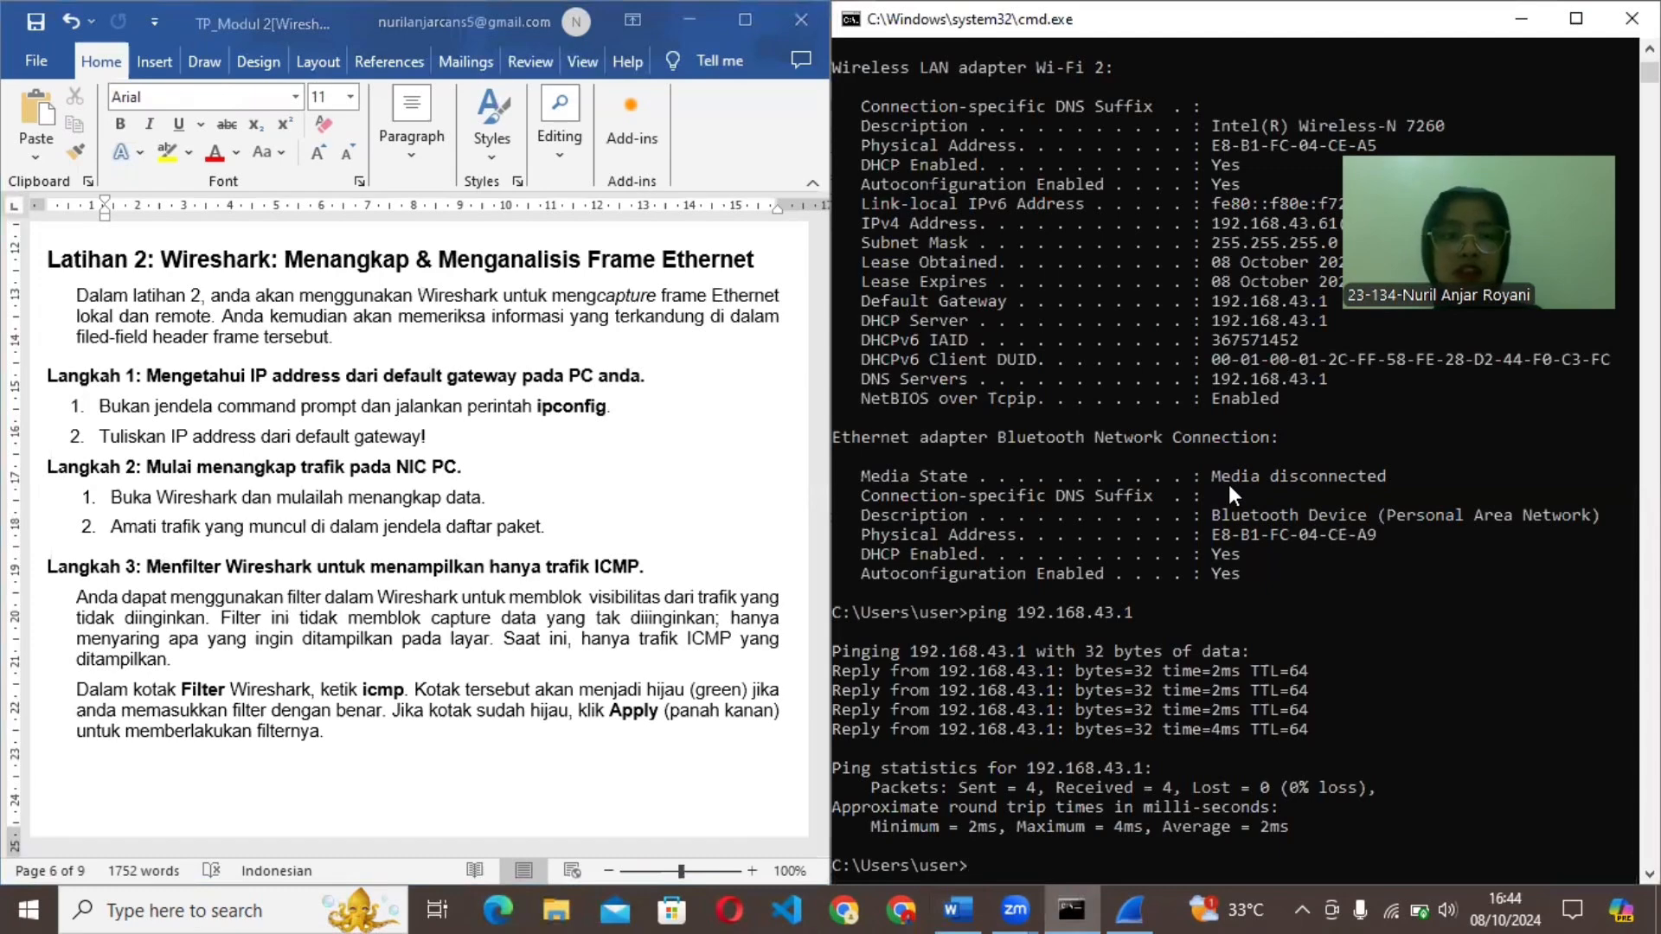
pyautogui.middleClick(1210, 419)
pyautogui.scroll(13, 1209, 418)
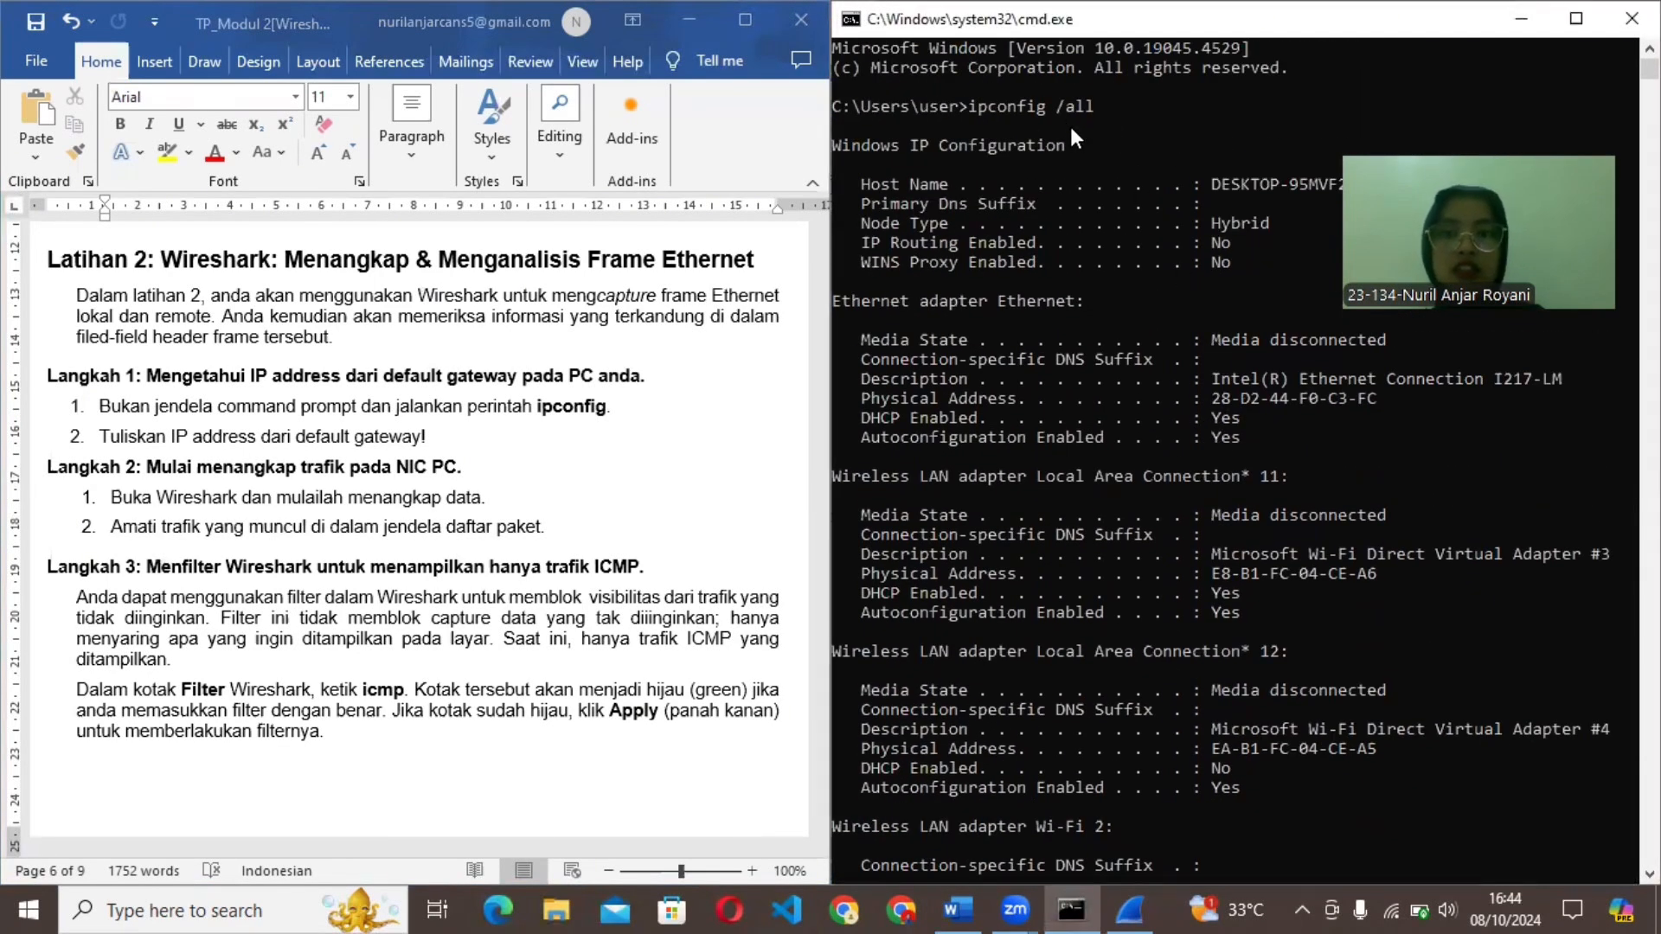
pyautogui.moveTo(995, 114); pyautogui.dragTo(1088, 108)
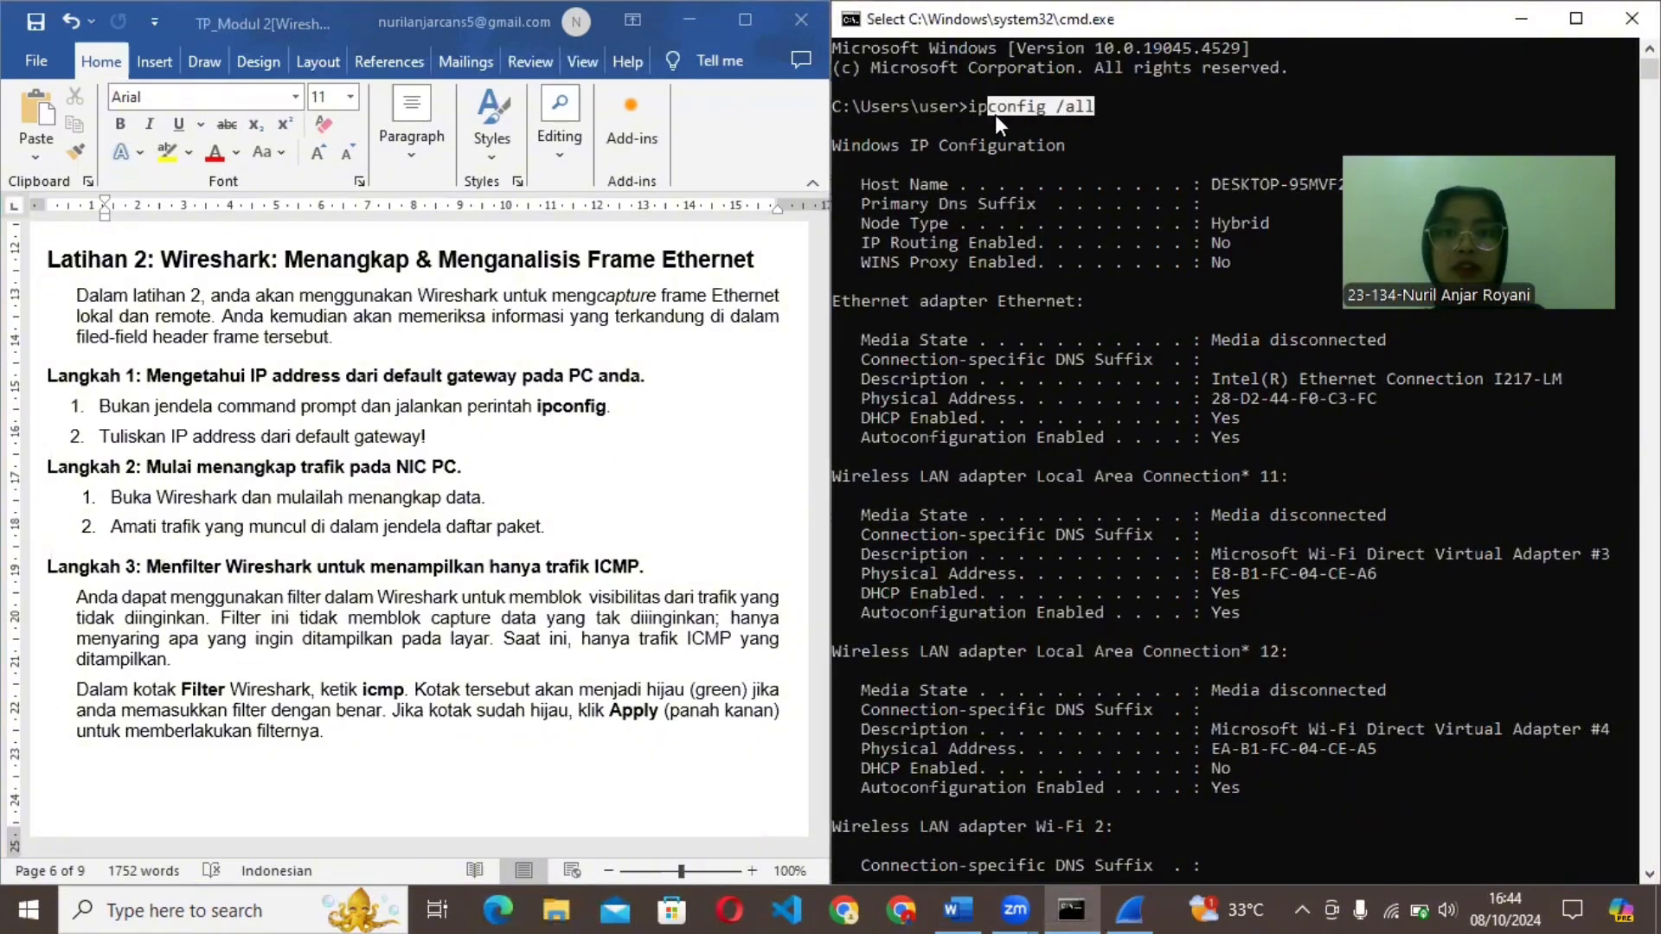
pyautogui.click(1088, 108)
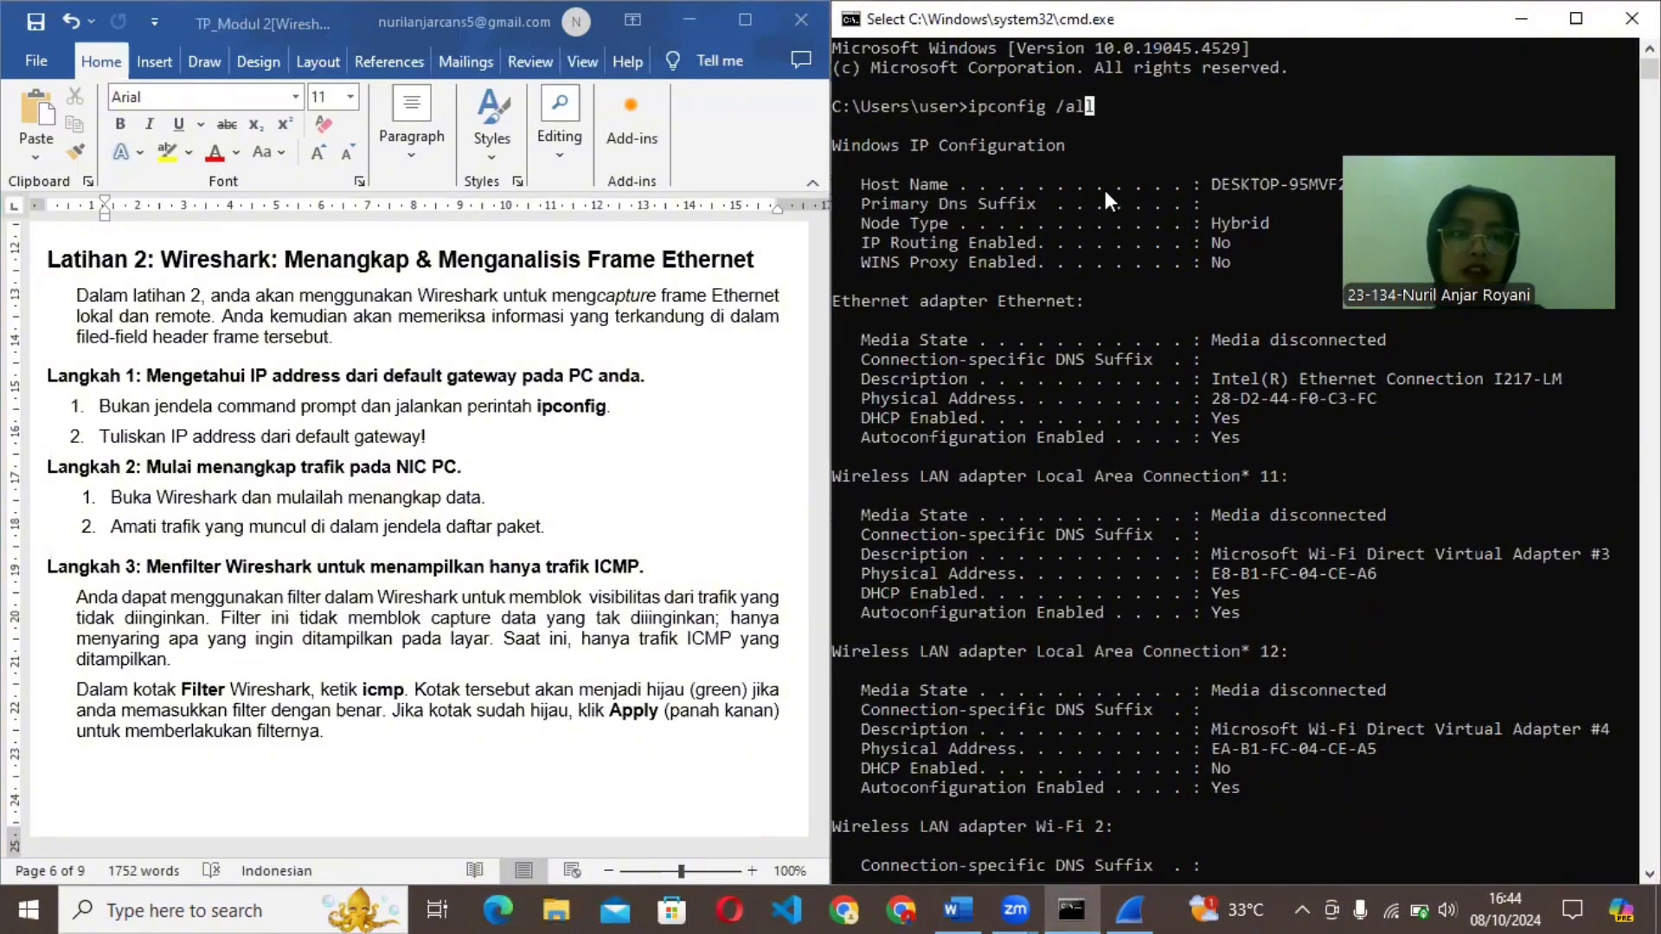
pyautogui.scroll(-12, 1092, 472)
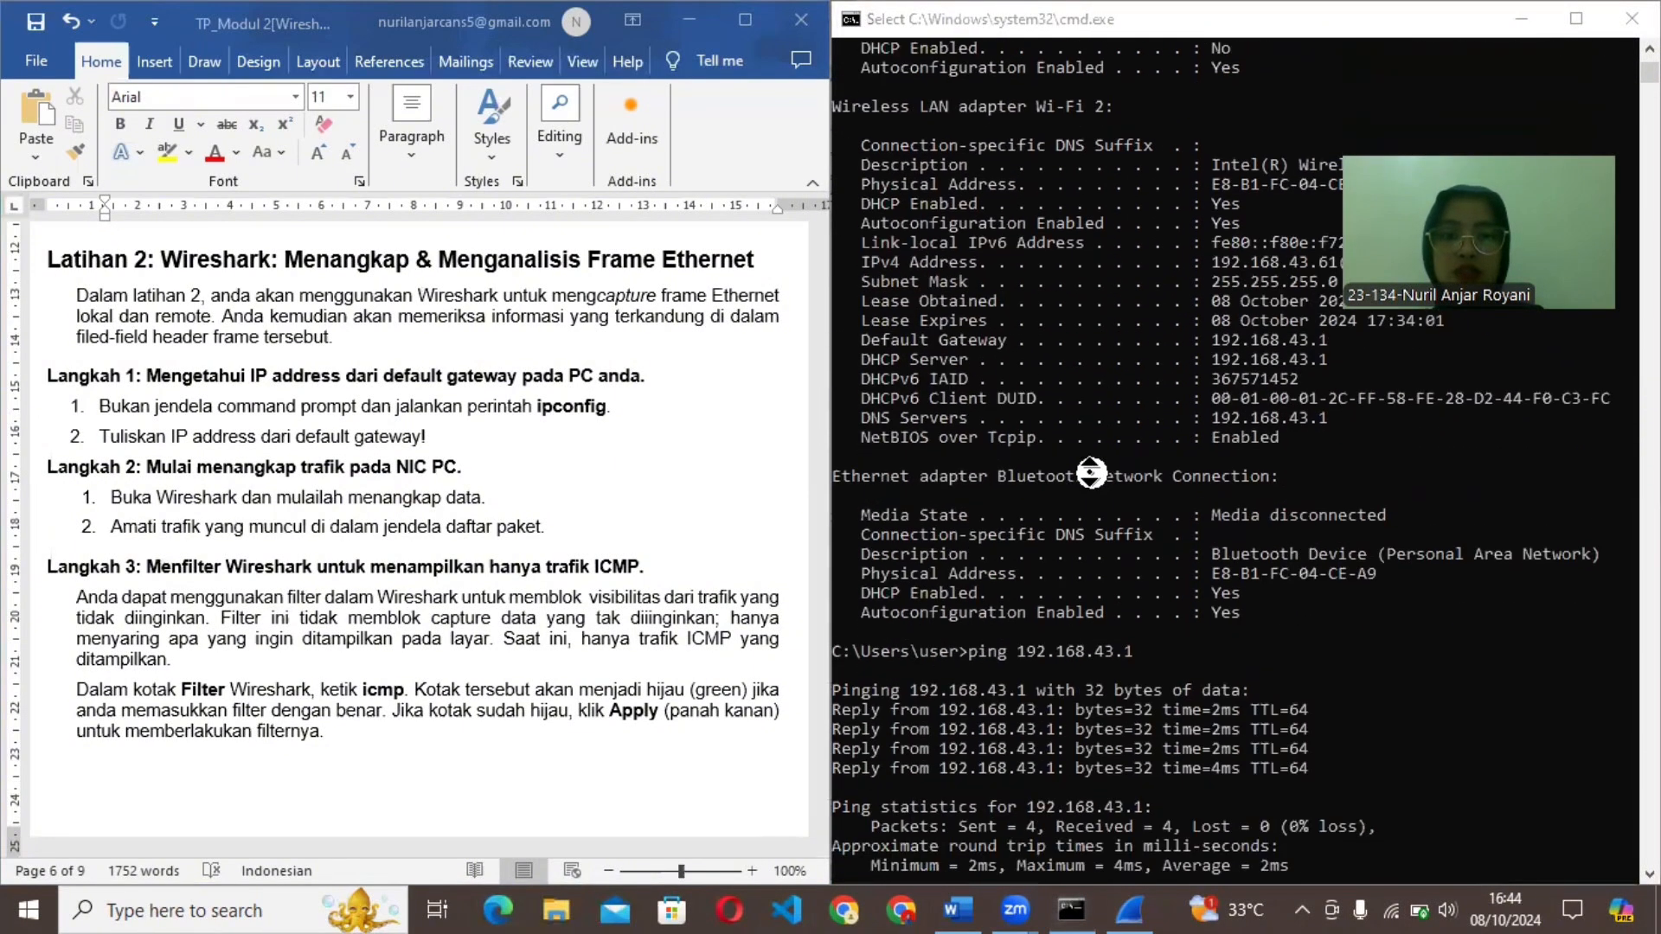
pyautogui.click(1089, 473)
pyautogui.moveTo(859, 339); pyautogui.dragTo(1425, 346)
pyautogui.click(1467, 342)
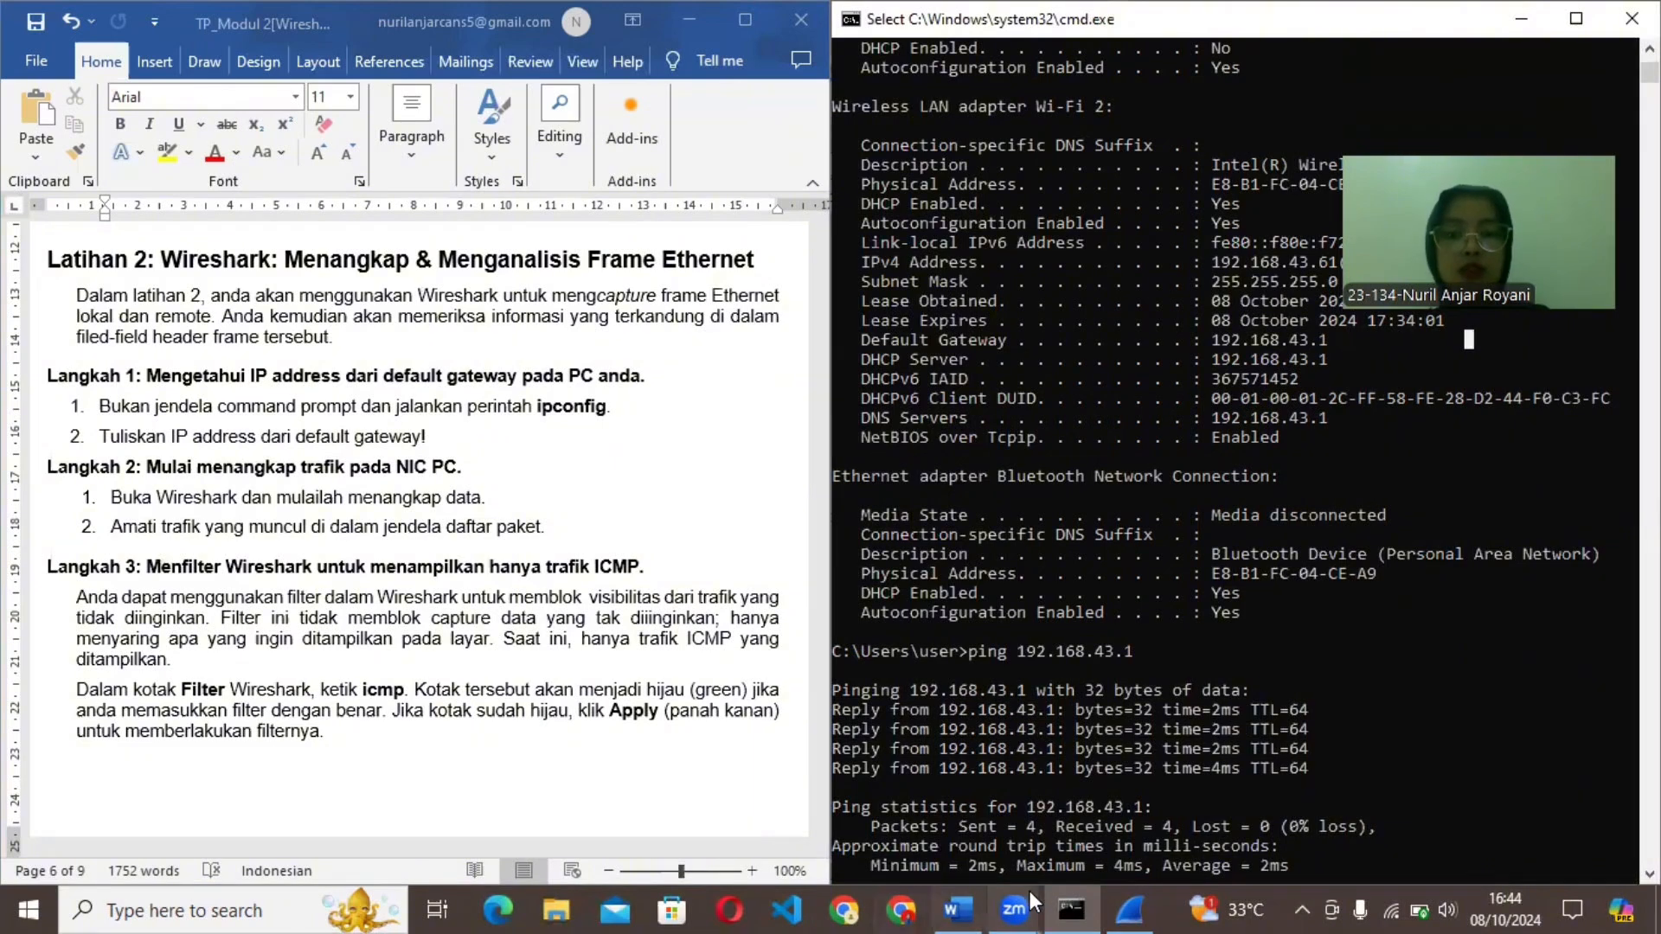
# Return to Wireshark and compare the running capture and its icmp filter with Langkah 2 and Langkah 3 of the document.
pyautogui.click(1128, 908)
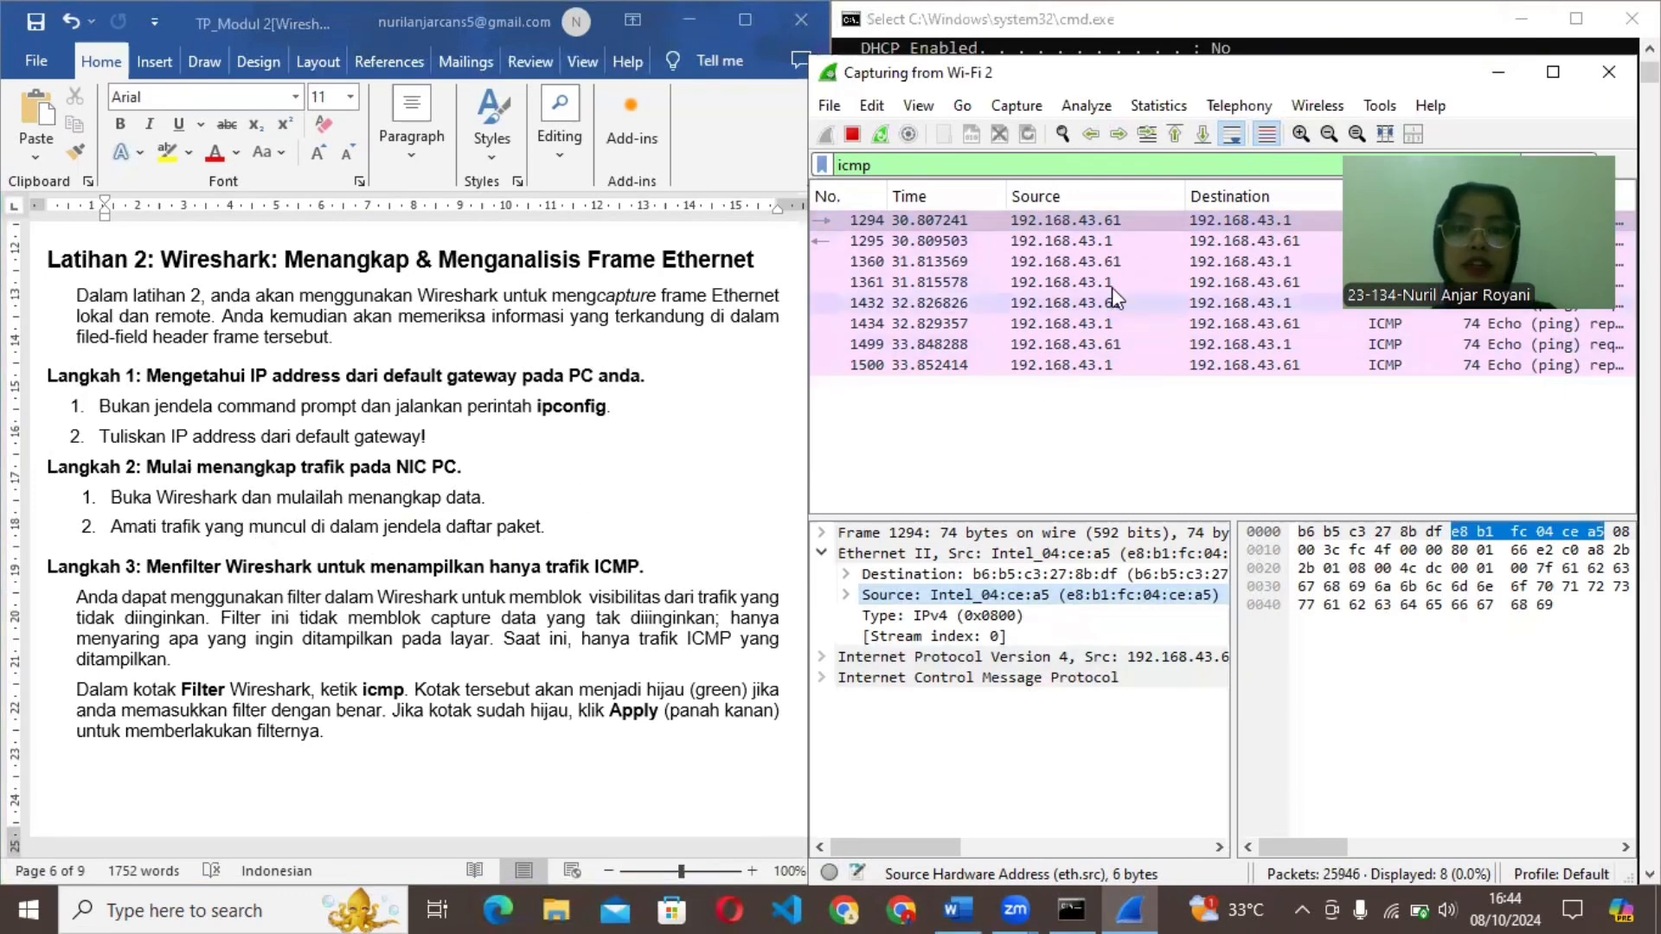
pyautogui.click(645, 495)
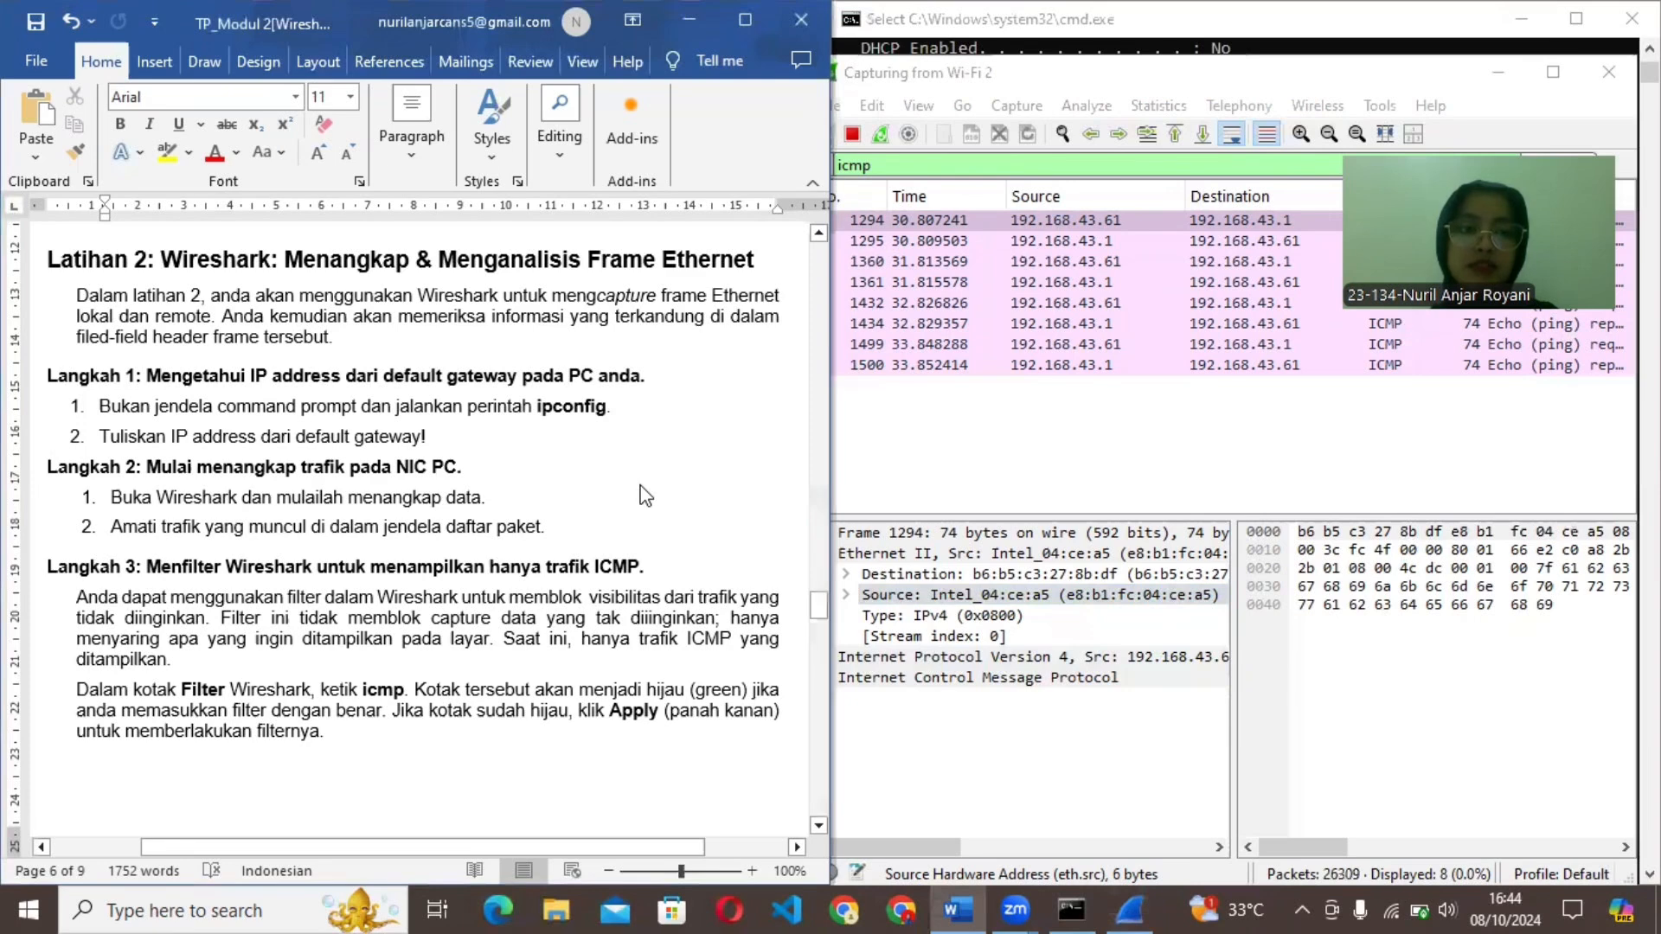
pyautogui.rightClick(645, 495)
pyautogui.click(537, 481)
pyautogui.rightClick(537, 481)
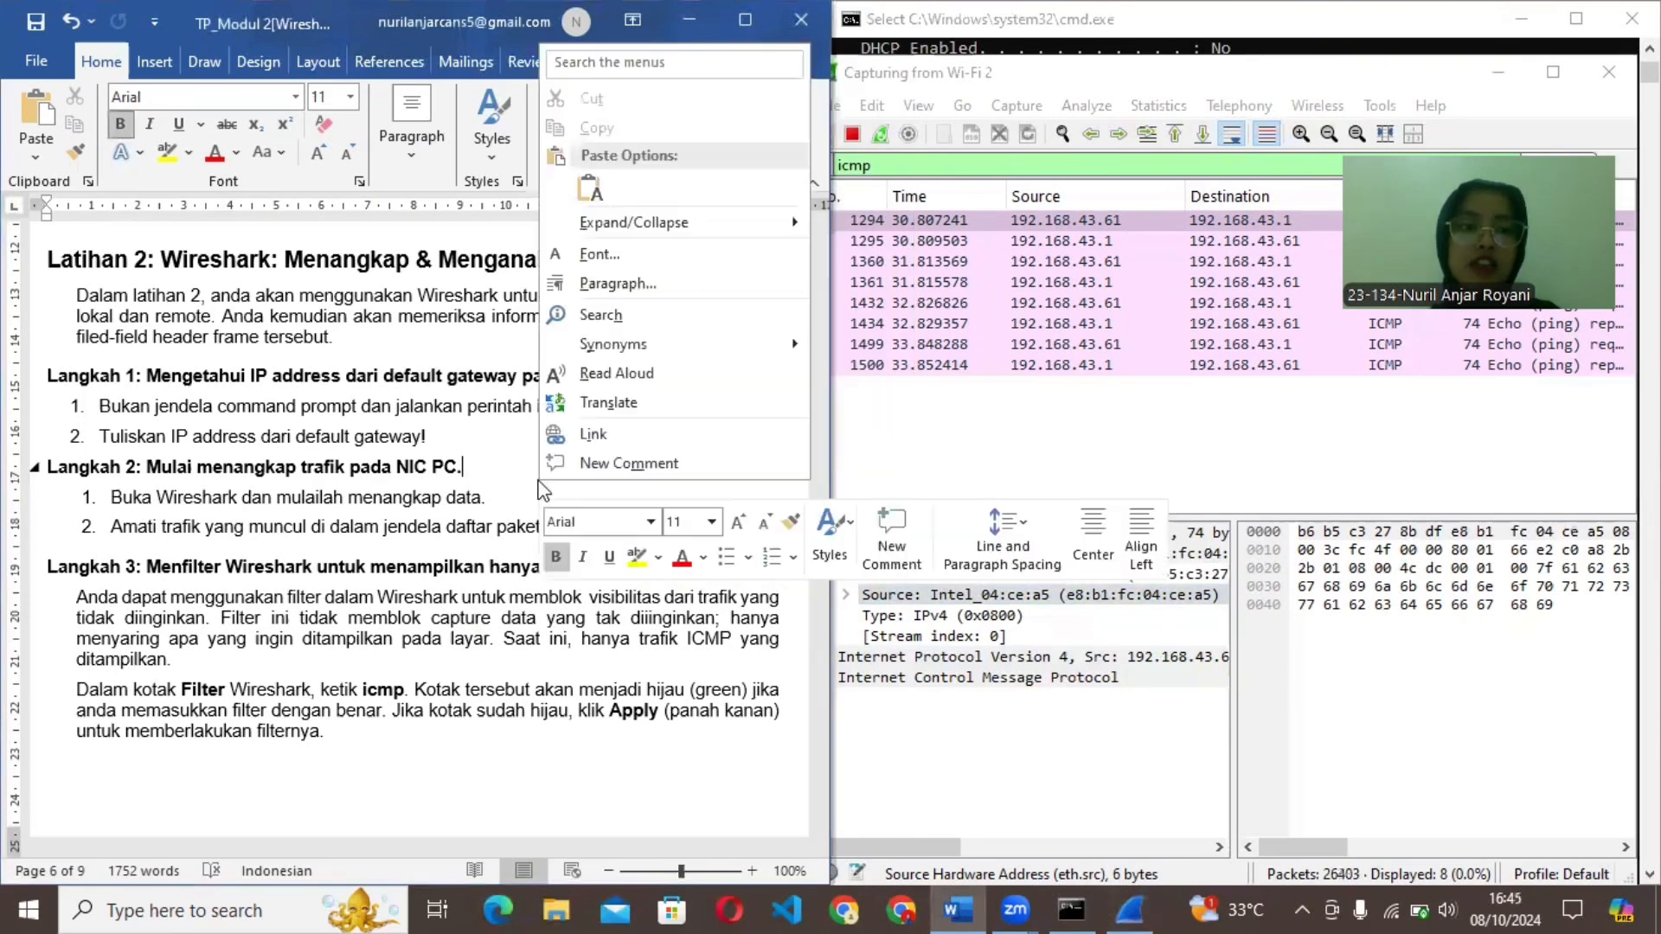
pyautogui.click(504, 472)
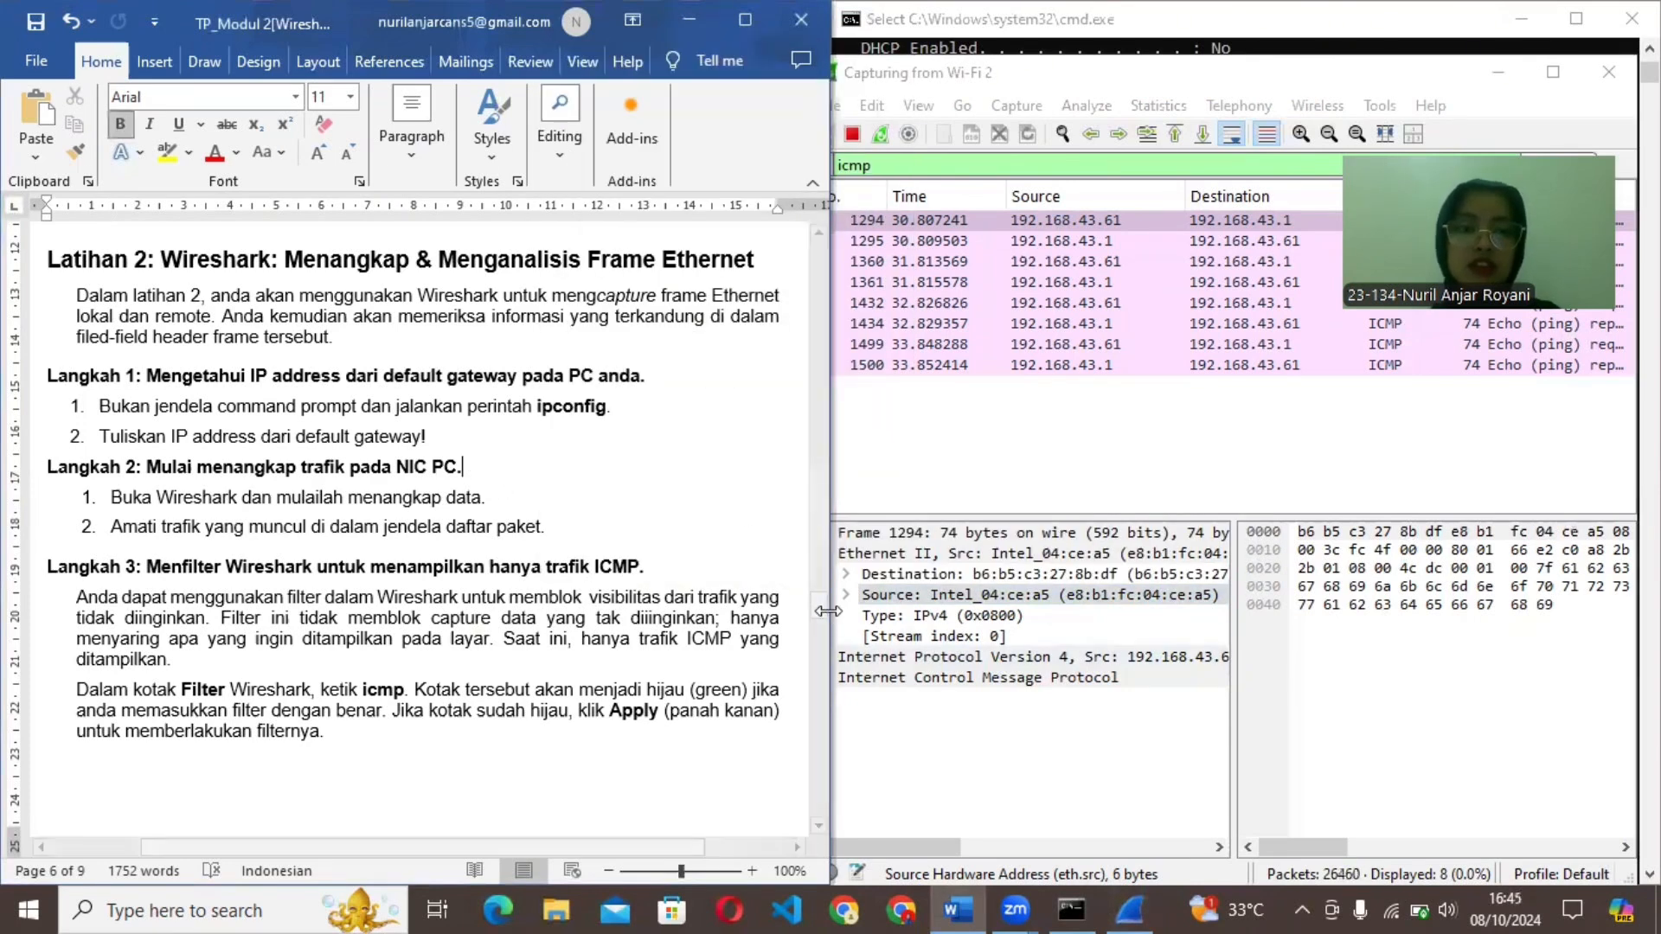
pyautogui.moveTo(820, 614); pyautogui.dragTo(820, 621)
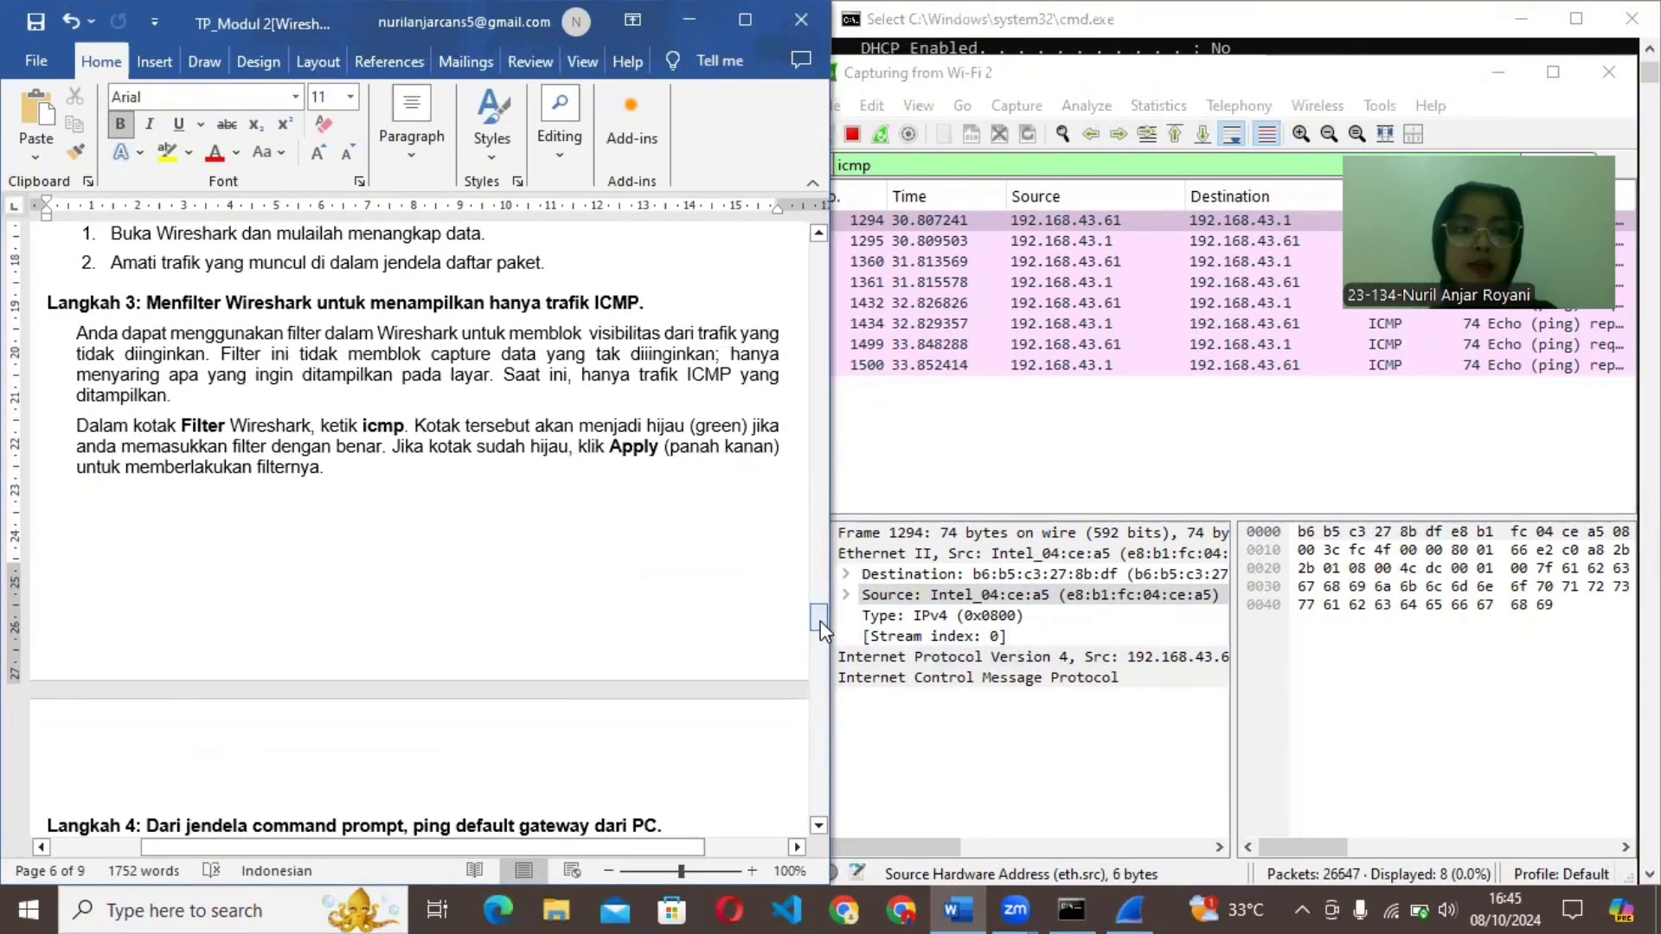
pyautogui.click(949, 165)
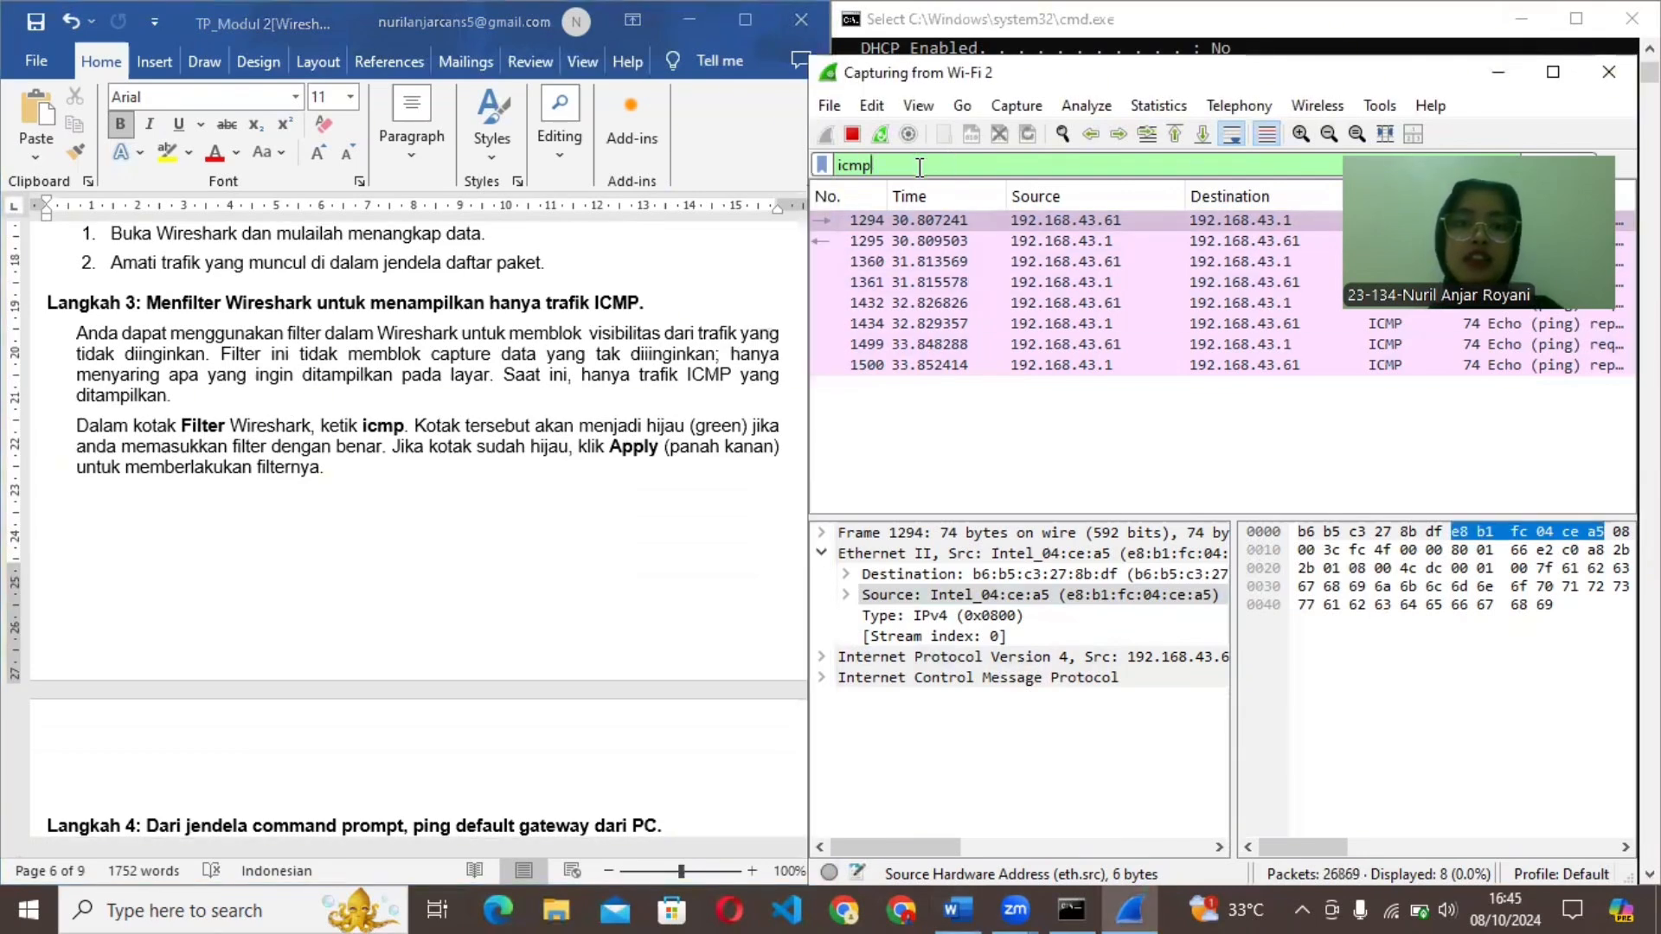
pyautogui.click(716, 450)
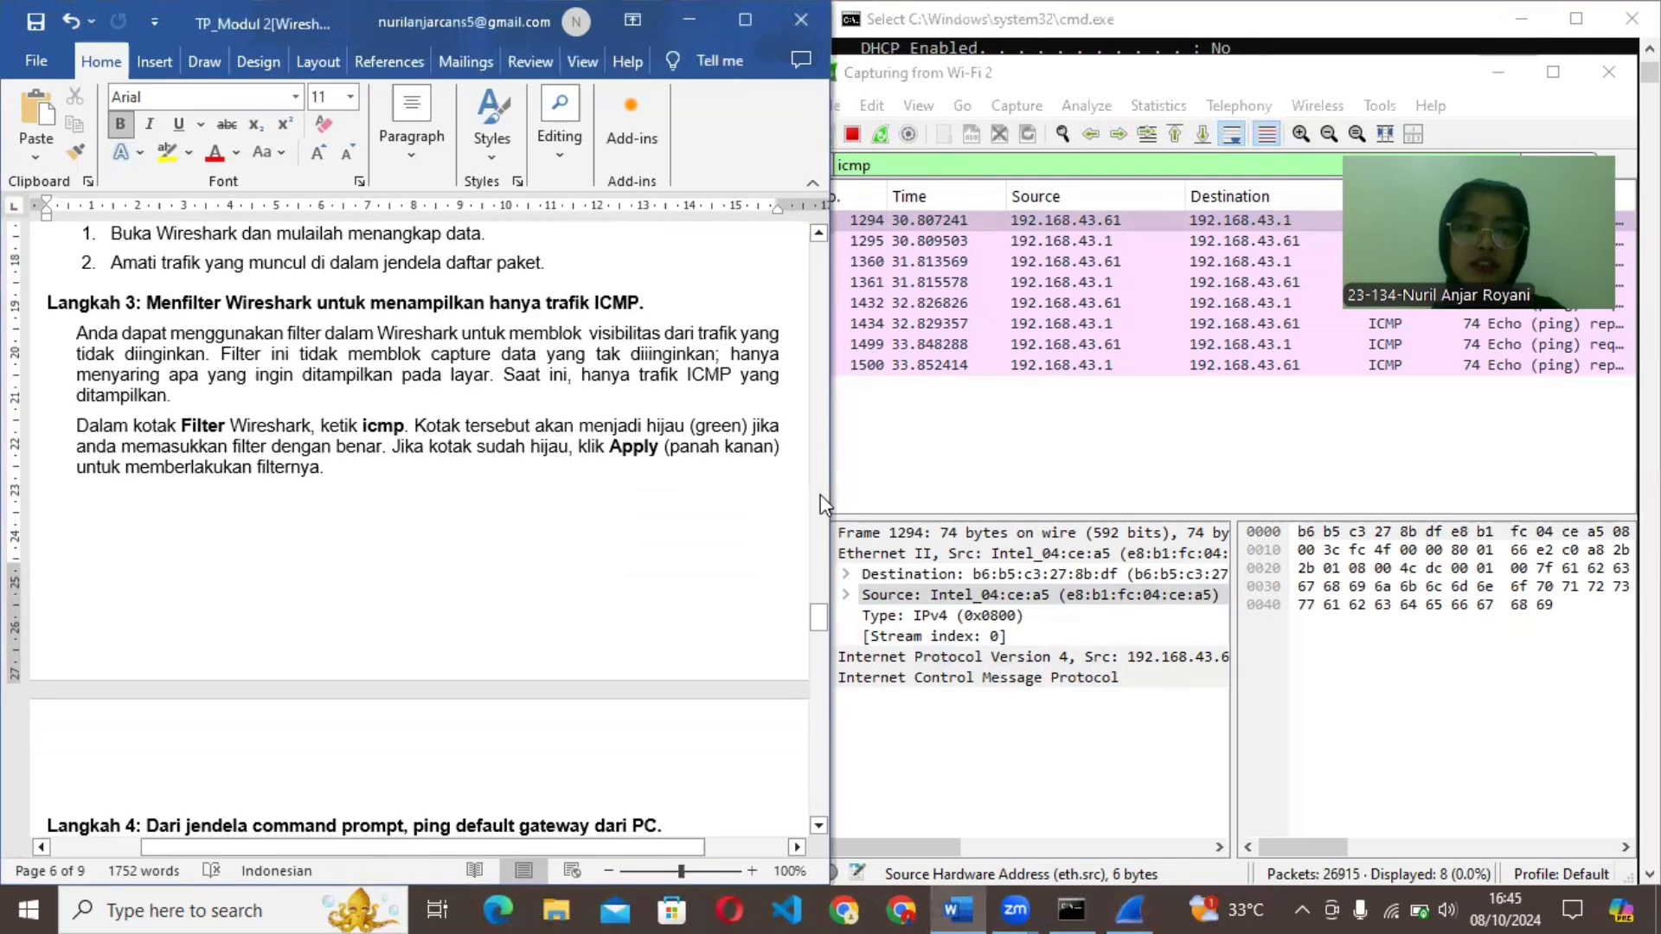
# Follow Langkah 6 by selecting the first ICMP packet in Wireshark and examining its expanded Frame details before collapsing them.
pyautogui.moveTo(817, 616); pyautogui.dragTo(817, 640)
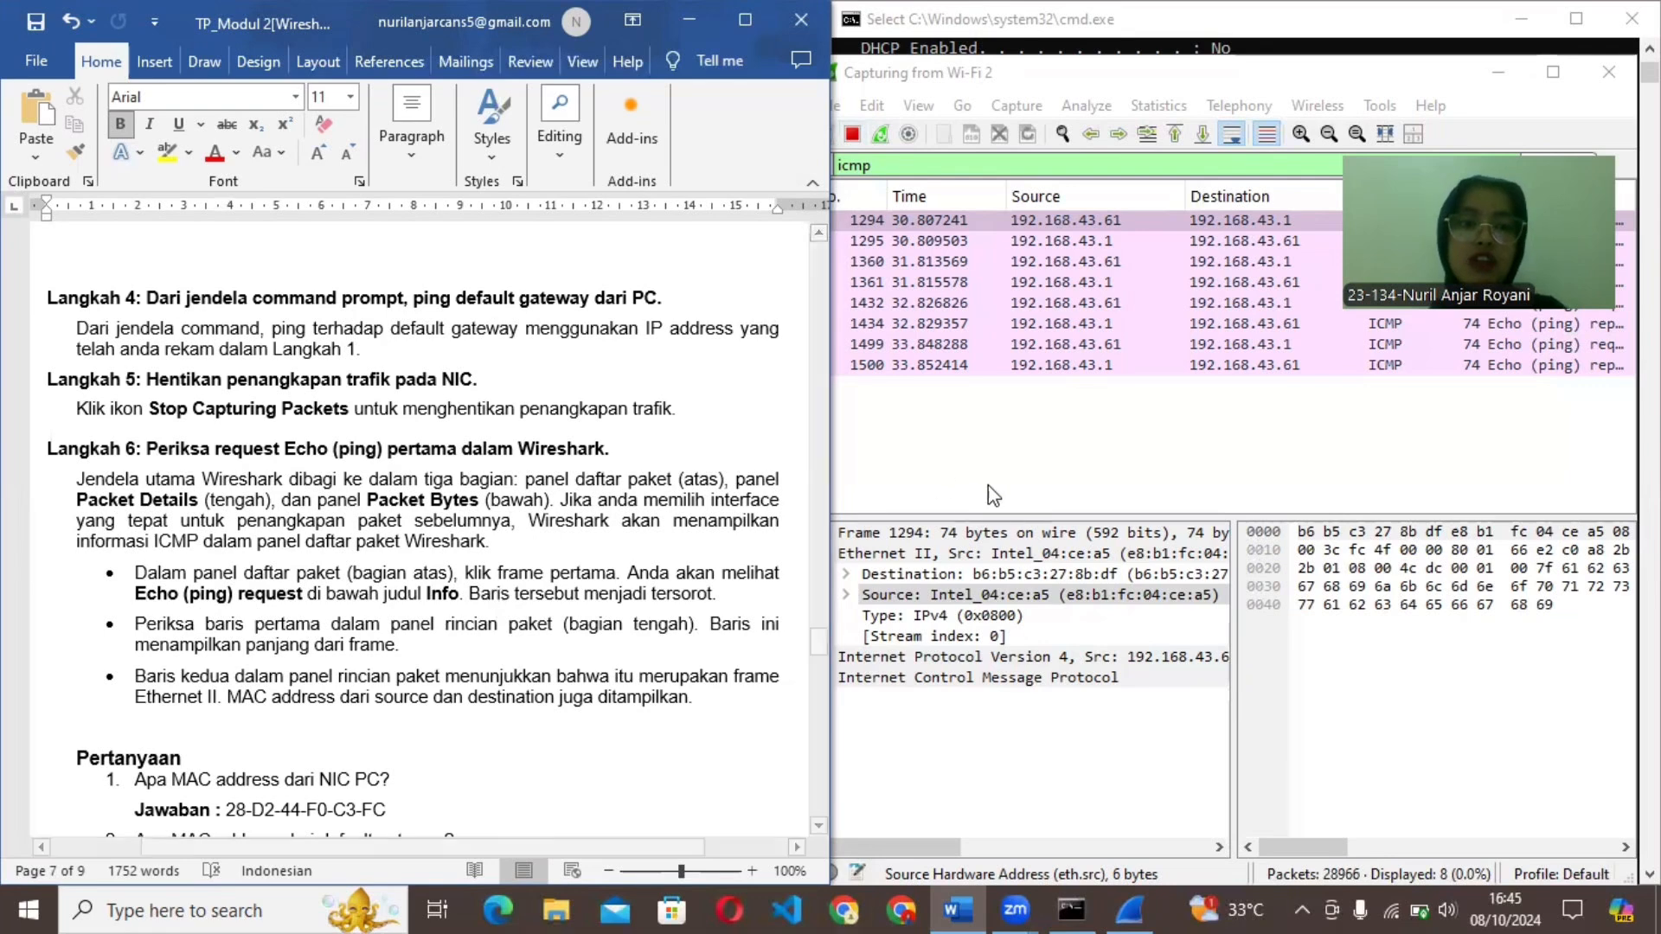
pyautogui.click(973, 446)
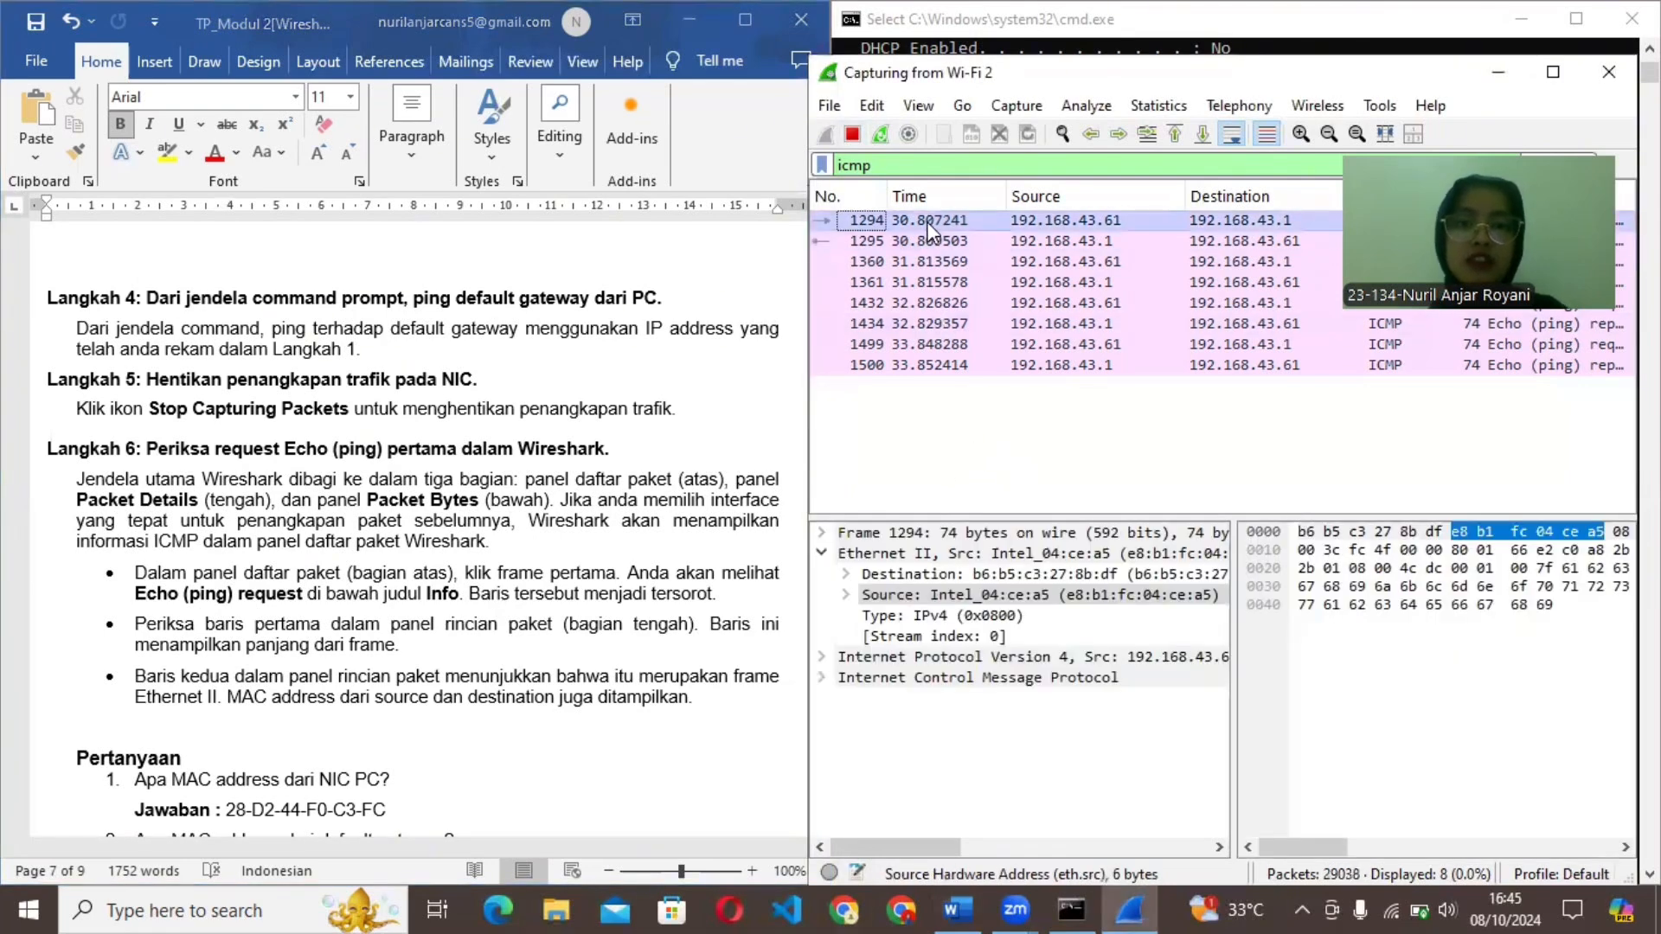
pyautogui.click(928, 222)
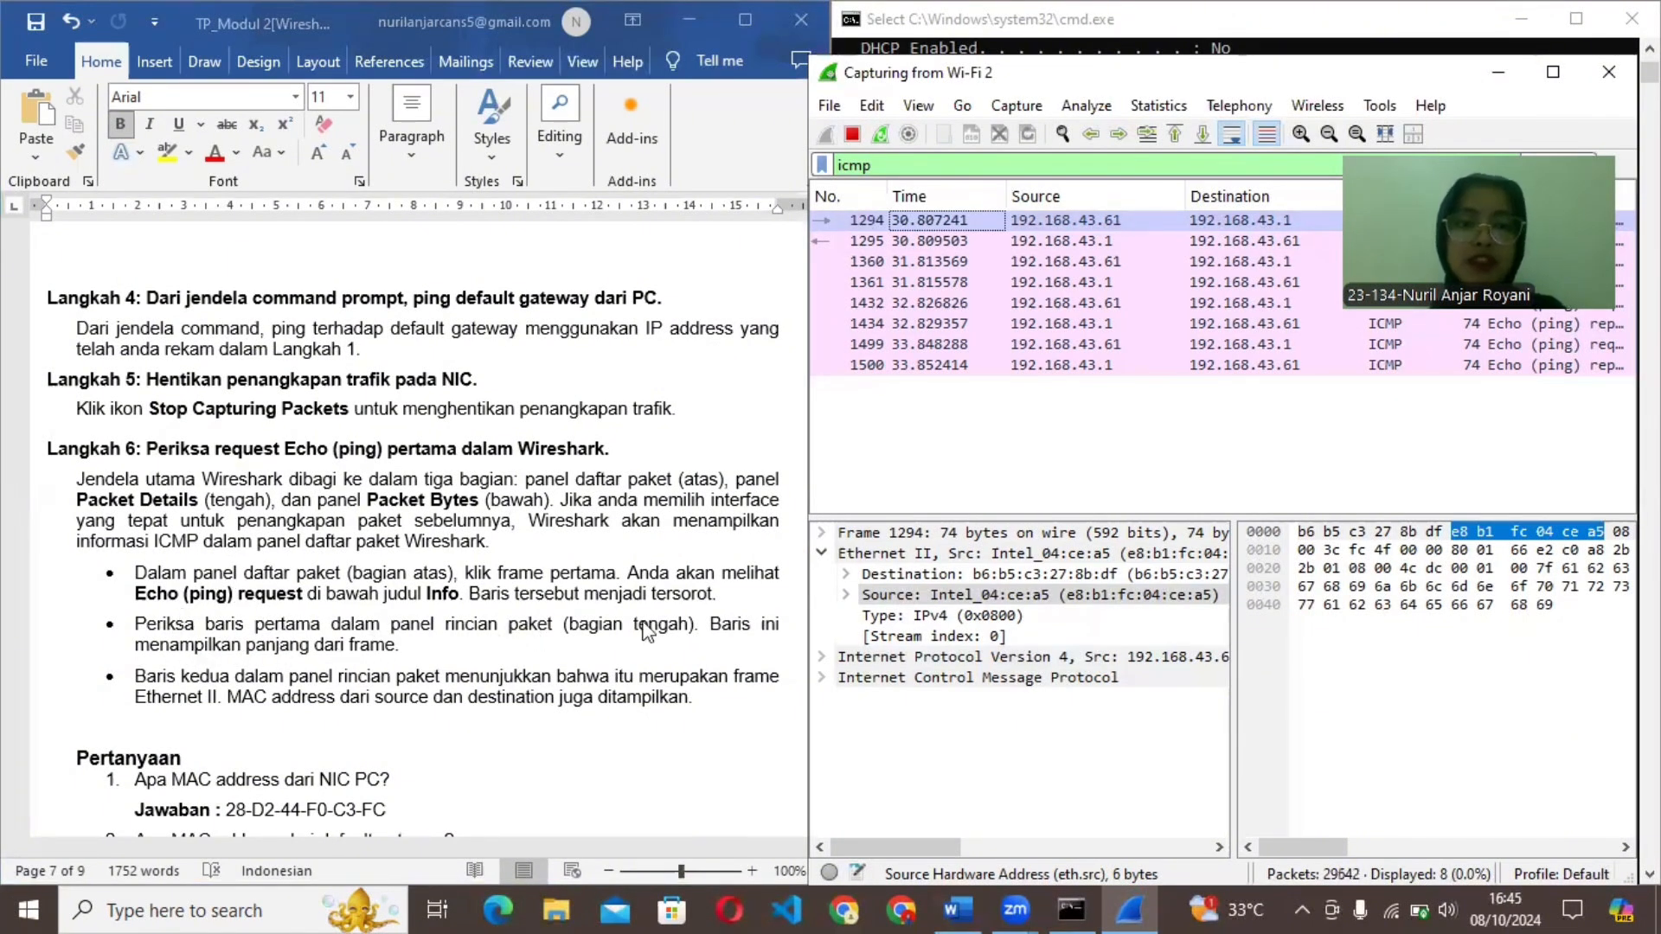
pyautogui.click(826, 533)
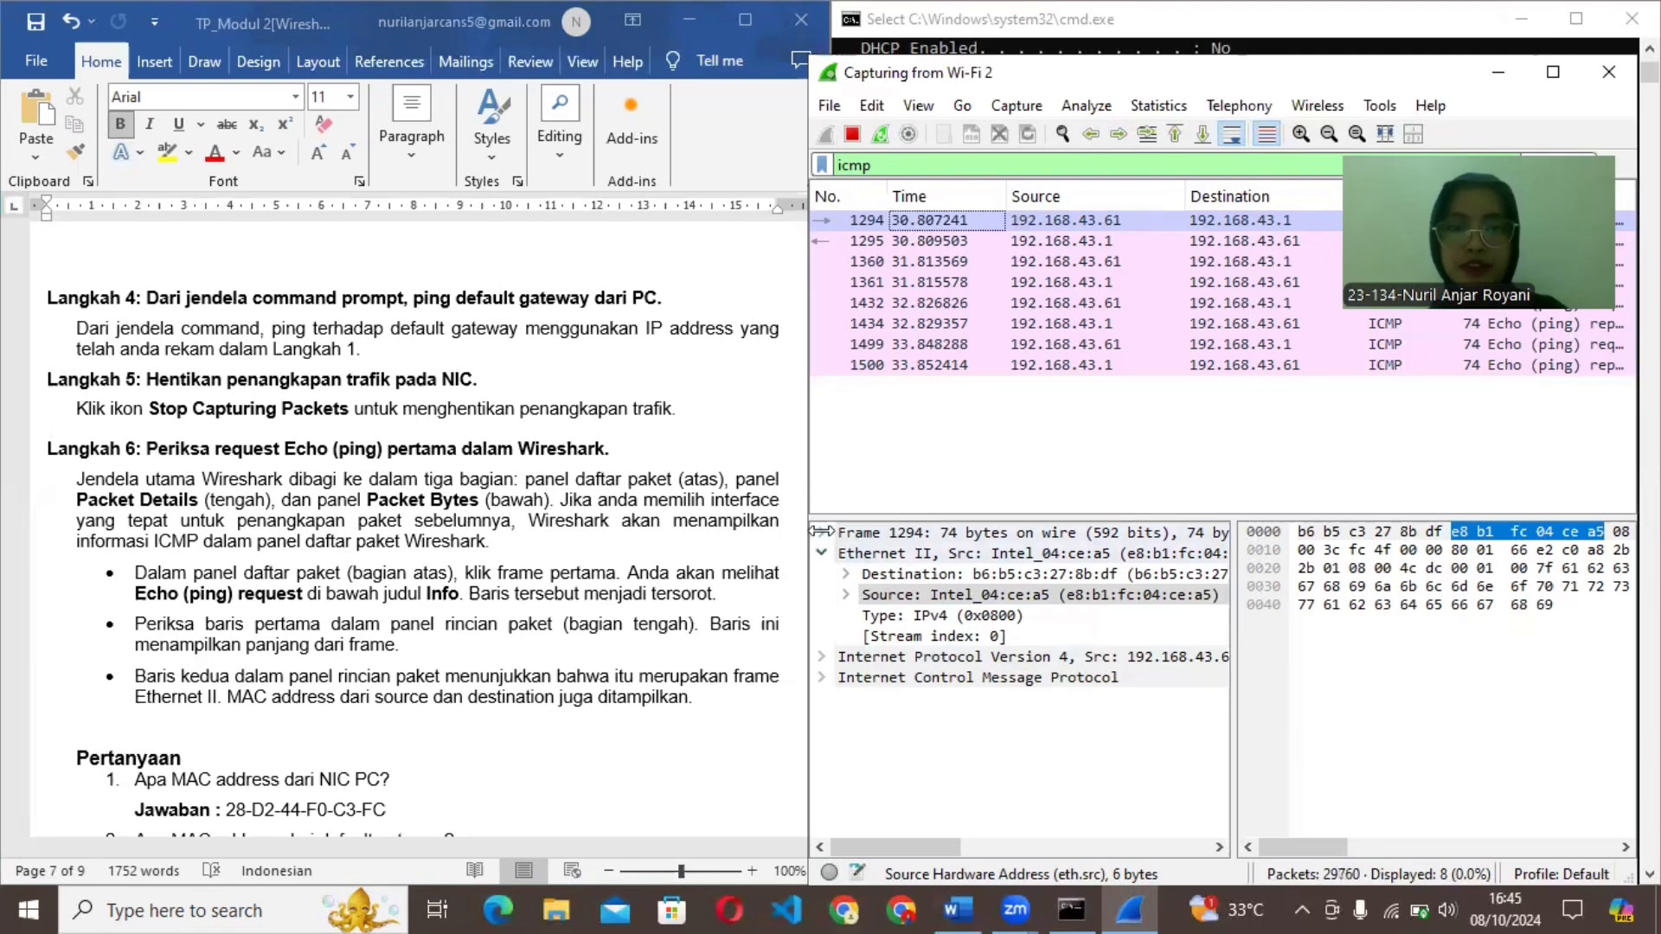
pyautogui.click(822, 532)
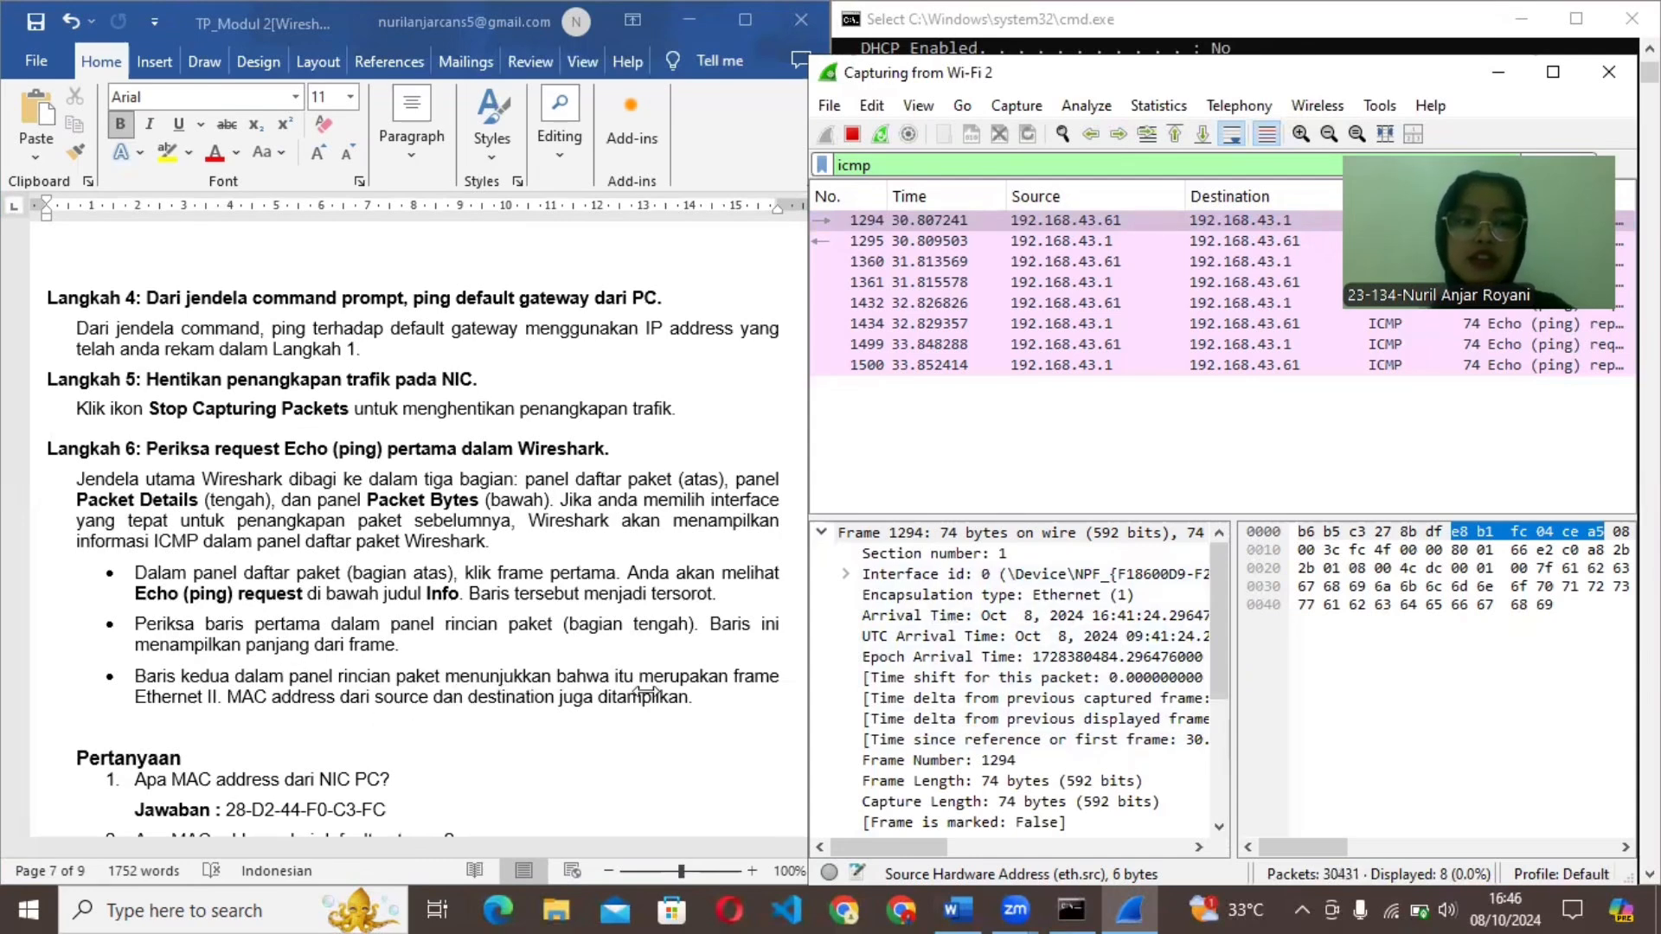
pyautogui.click(821, 533)
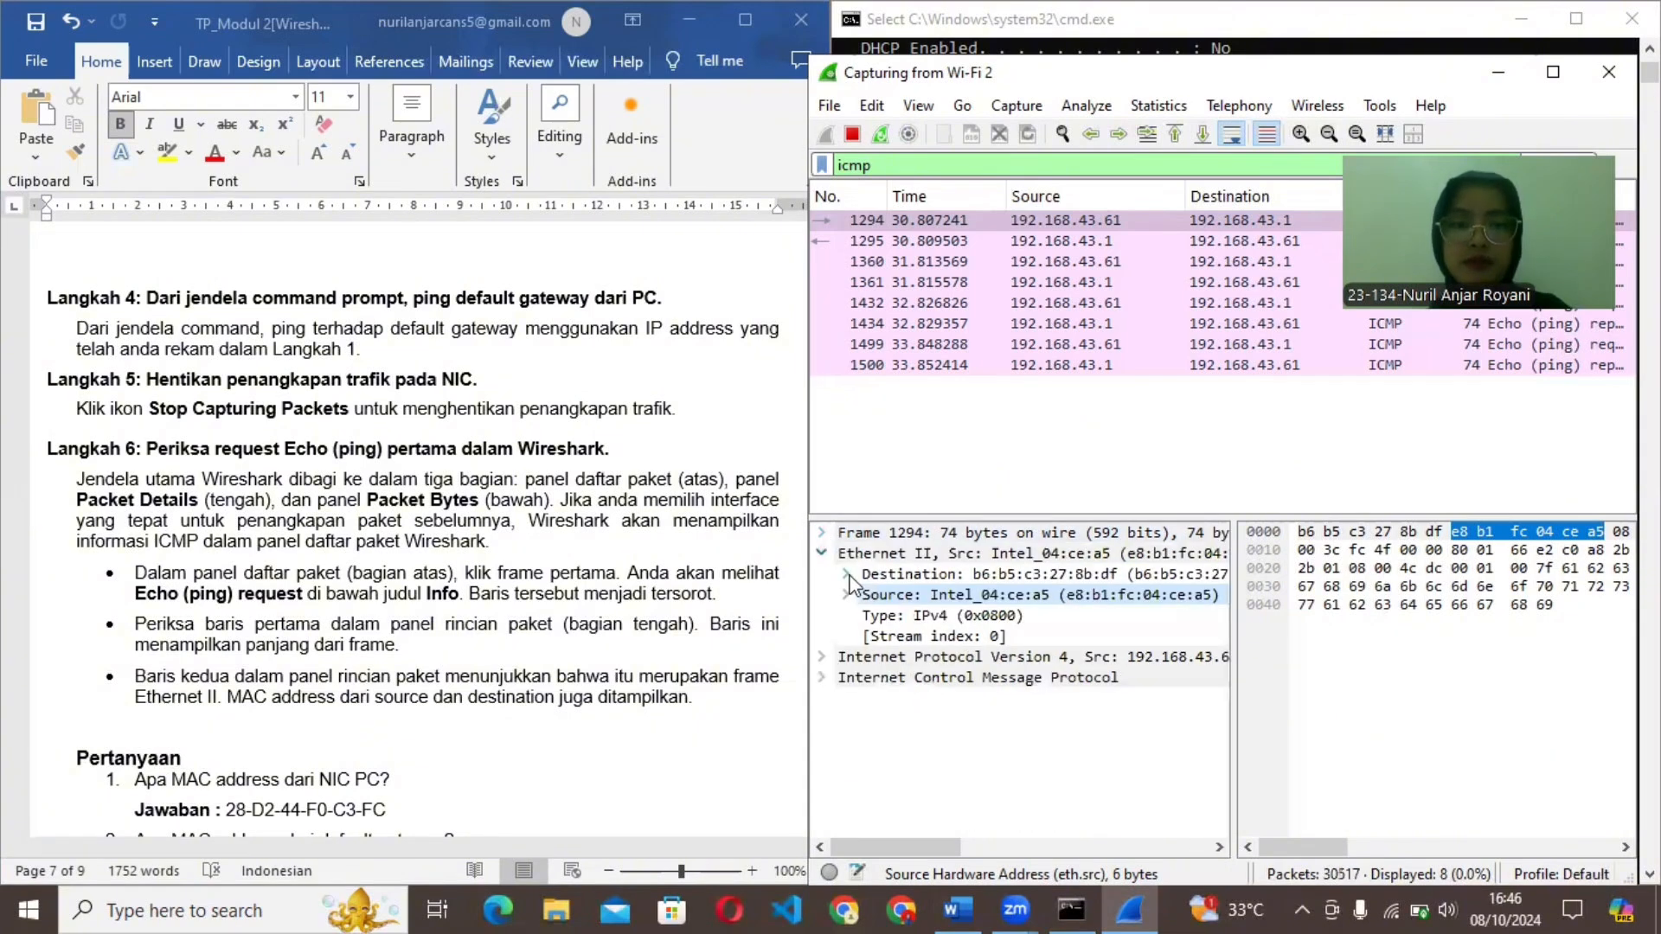
# Collapse and reopen the packet's Ethernet II header and inspect its Destination and Source address fields.
pyautogui.click(827, 554)
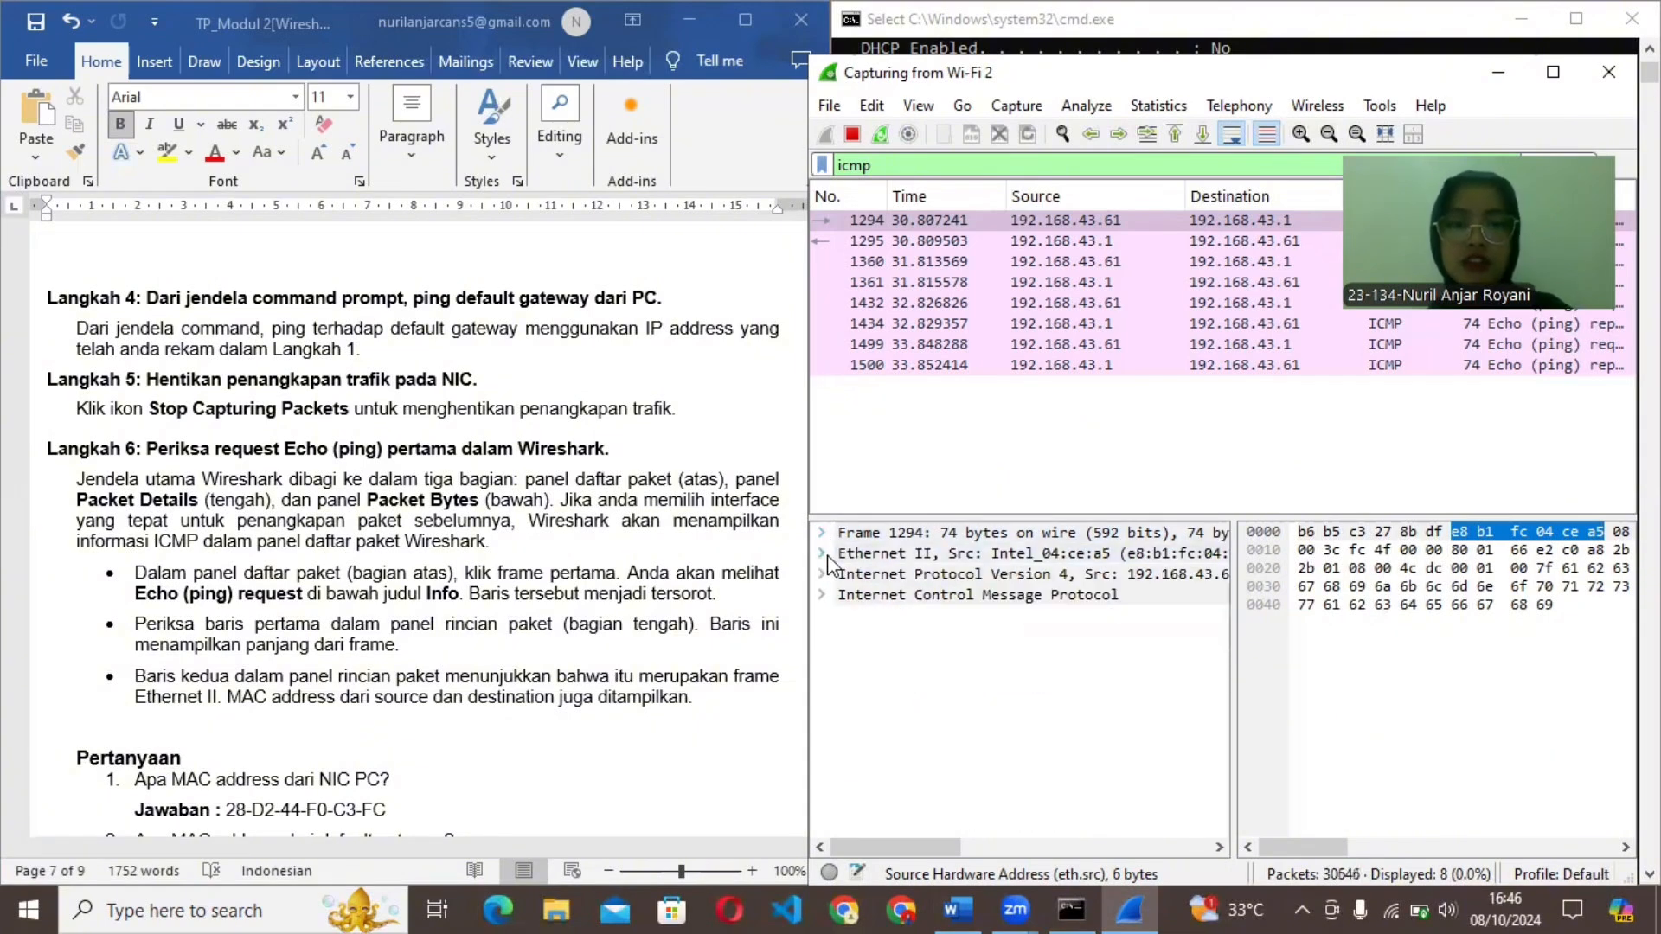
pyautogui.click(826, 553)
pyautogui.click(920, 575)
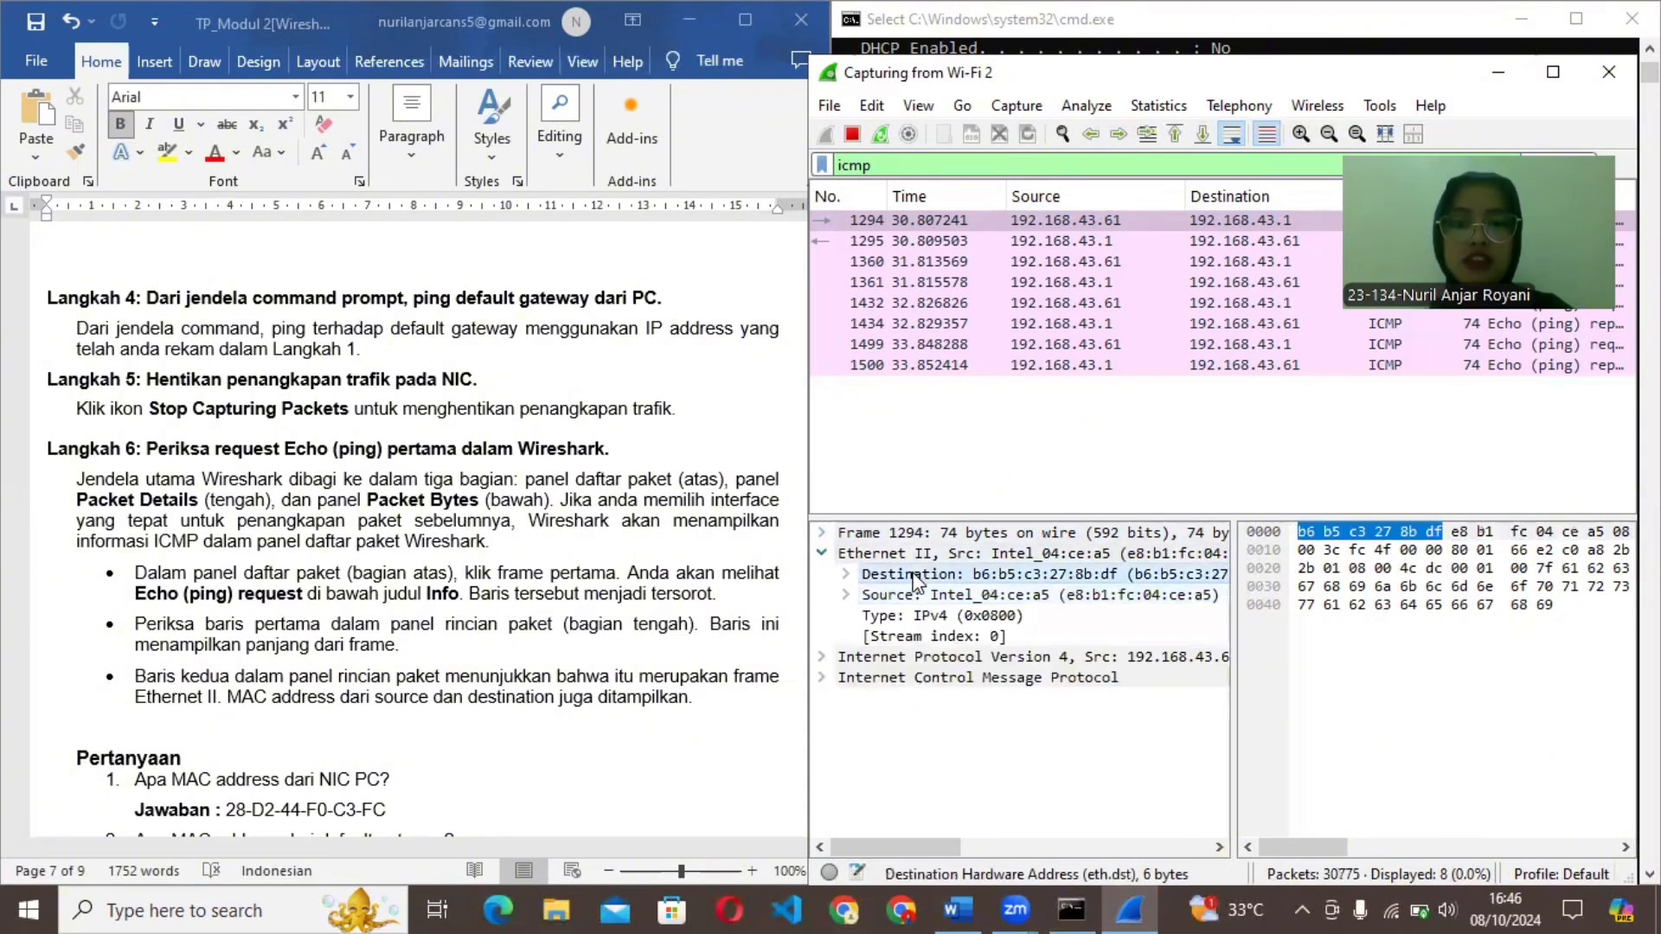
pyautogui.click(920, 597)
# Check the answer to Pertanyaan question 1 on page 7 against the Ethernet adapter's Physical Address, highlighting that line in Command Prompt.
pyautogui.click(677, 624)
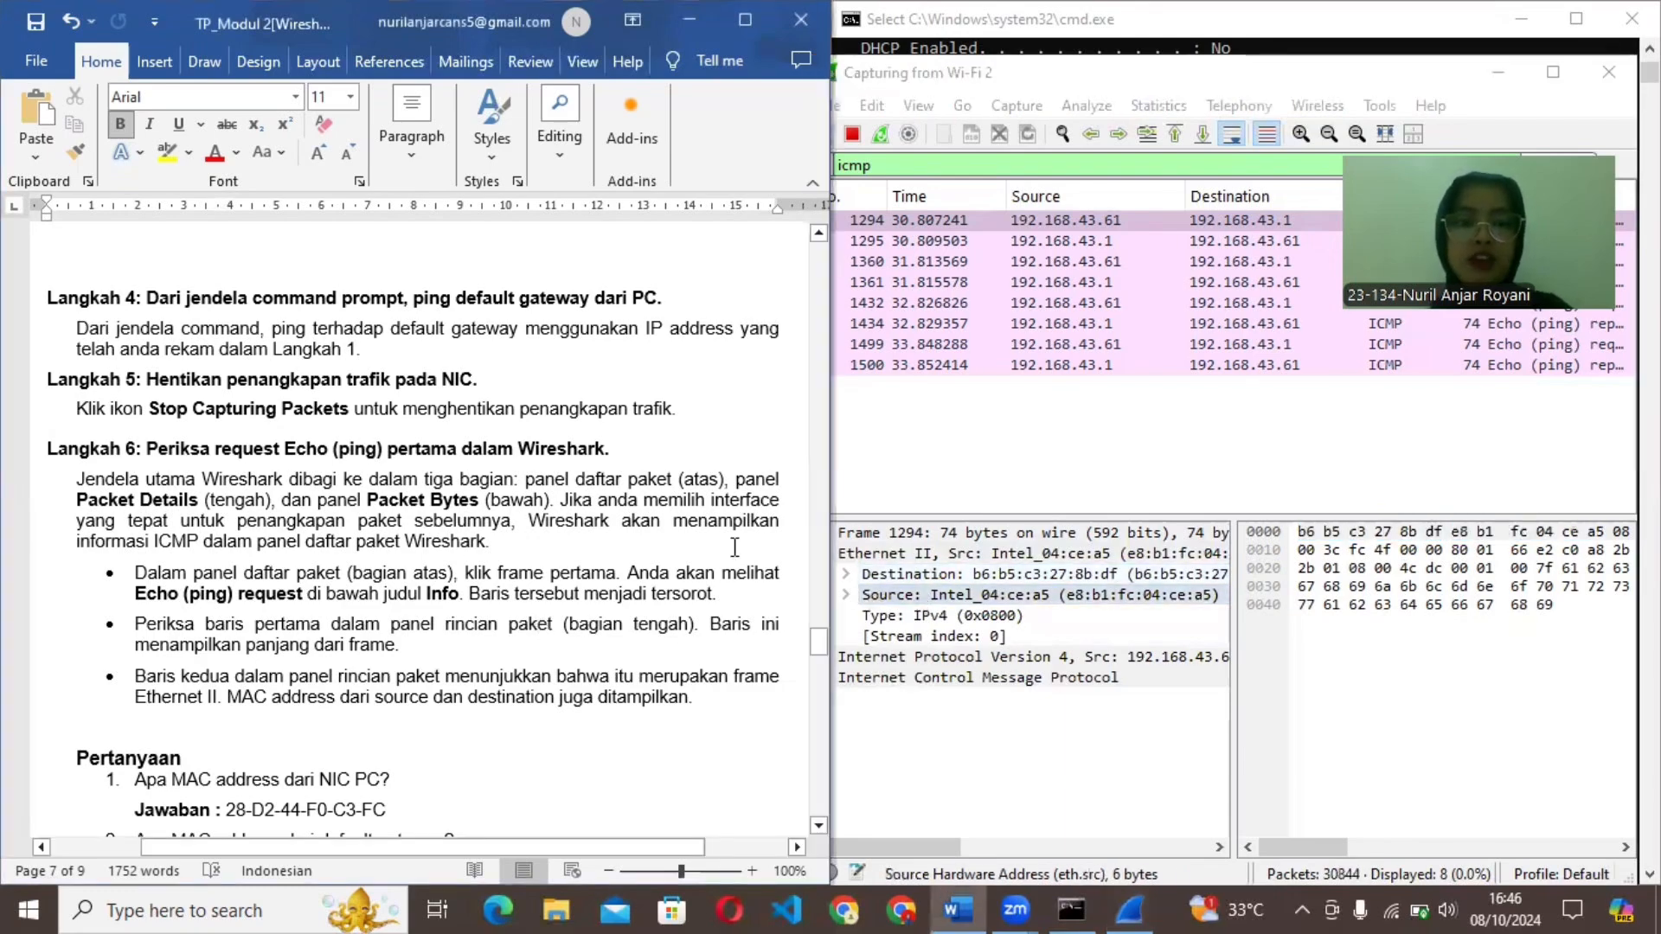
pyautogui.click(822, 647)
pyautogui.moveTo(823, 646); pyautogui.dragTo(820, 659)
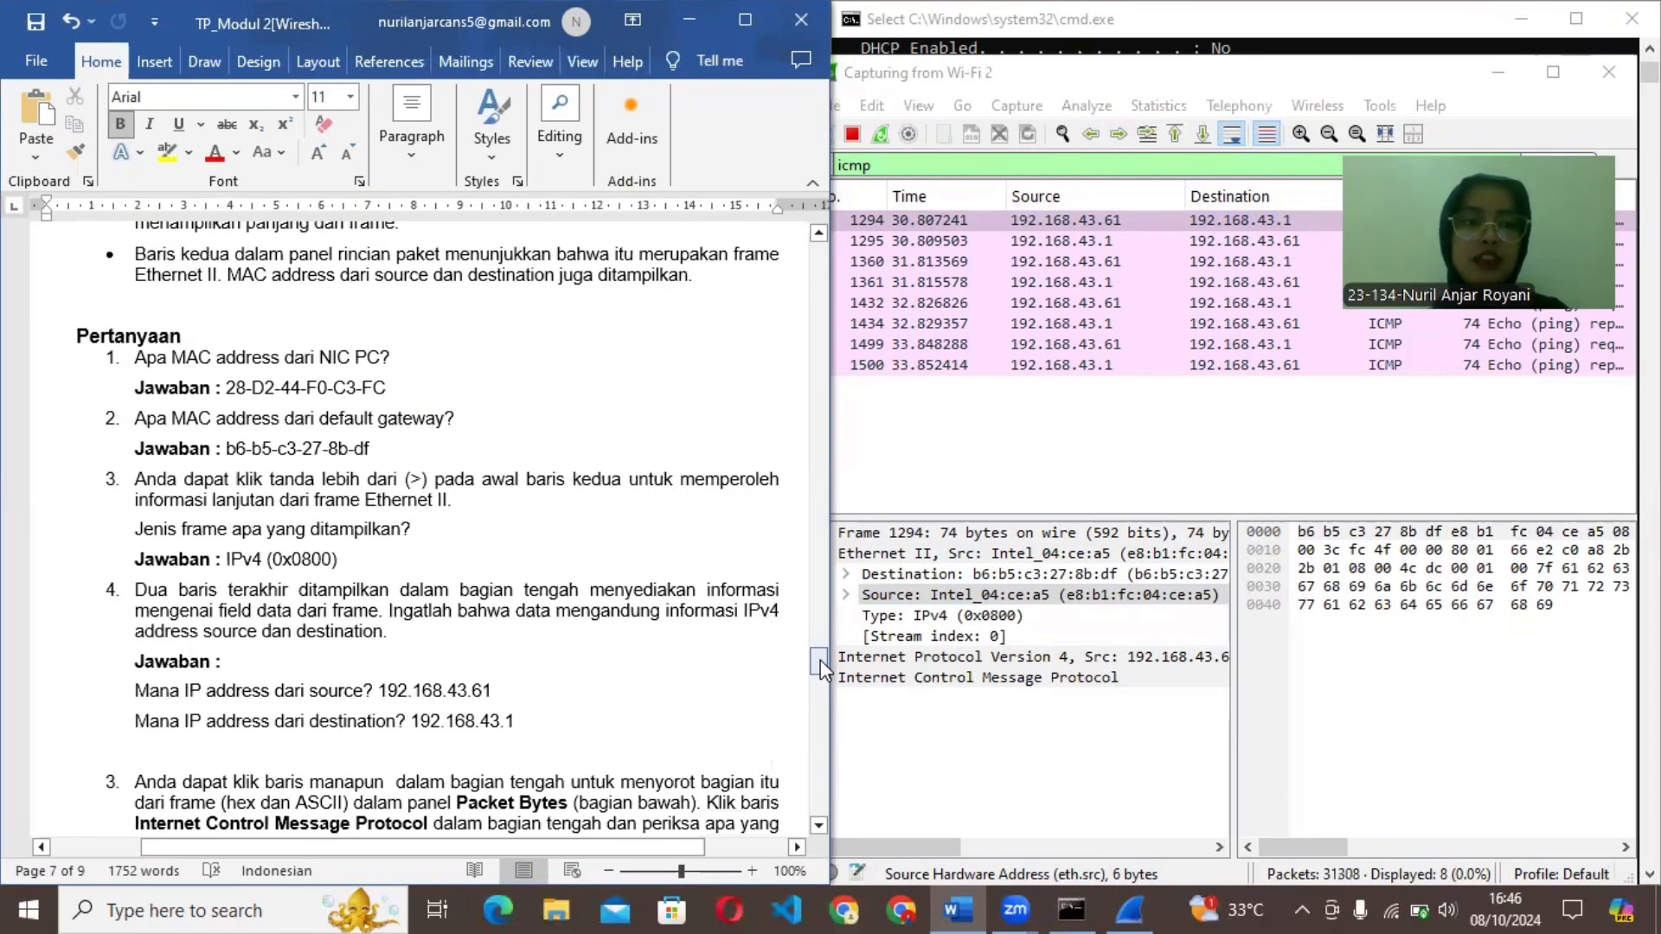
pyautogui.click(1071, 908)
pyautogui.middleClick(1071, 497)
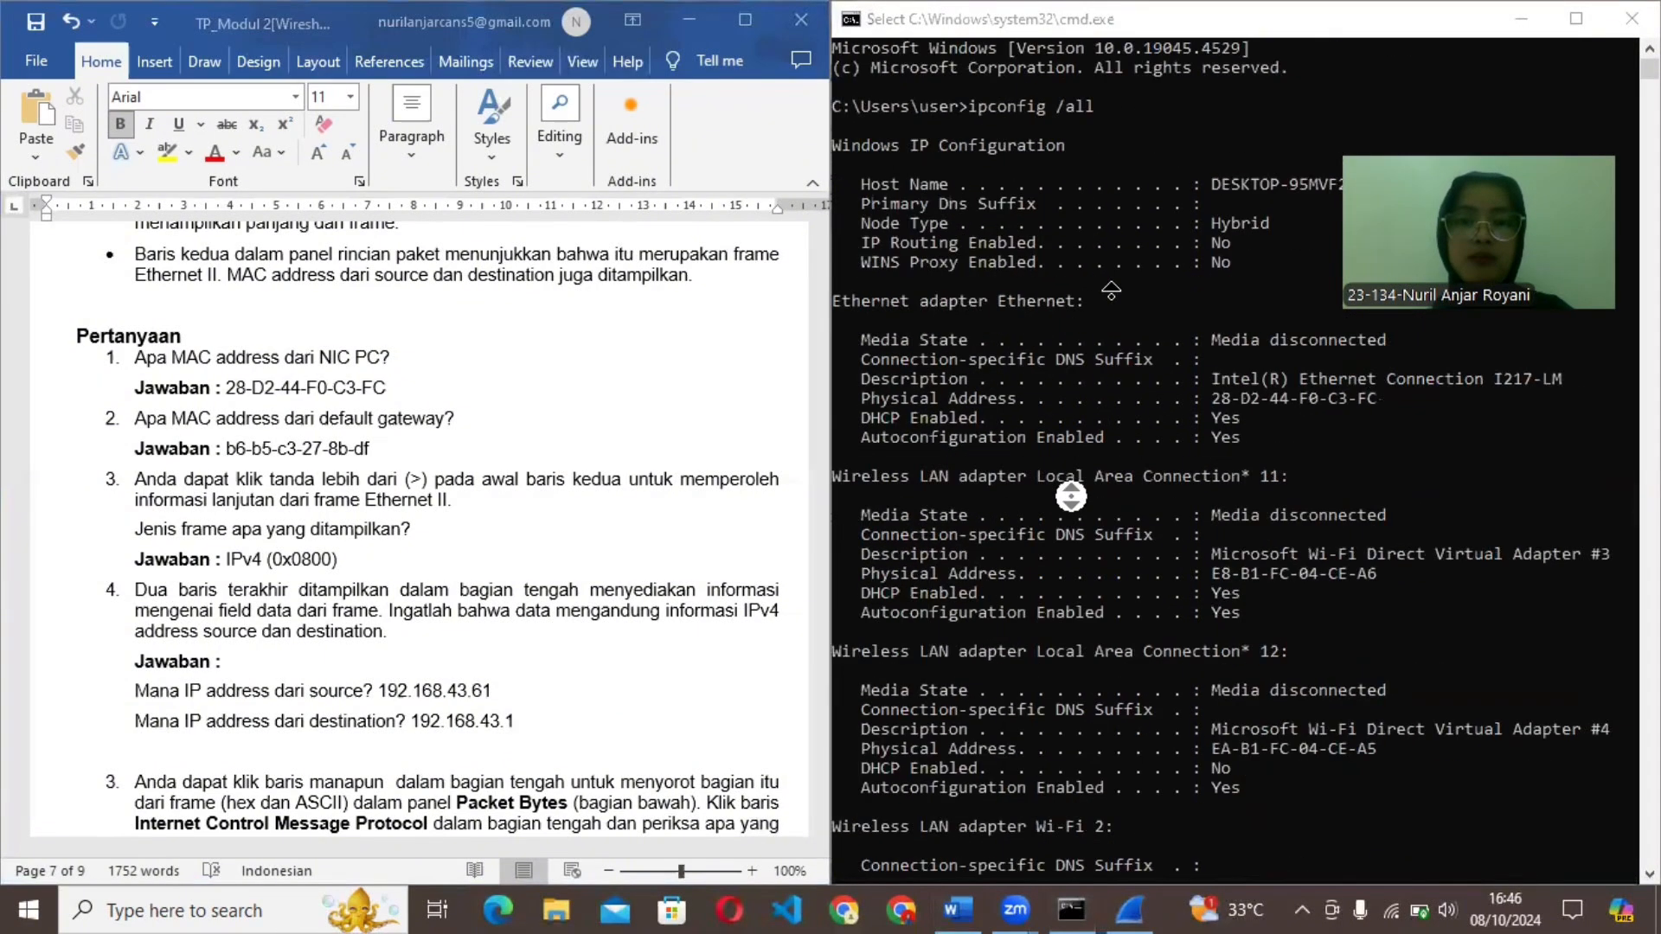
pyautogui.click(1111, 291)
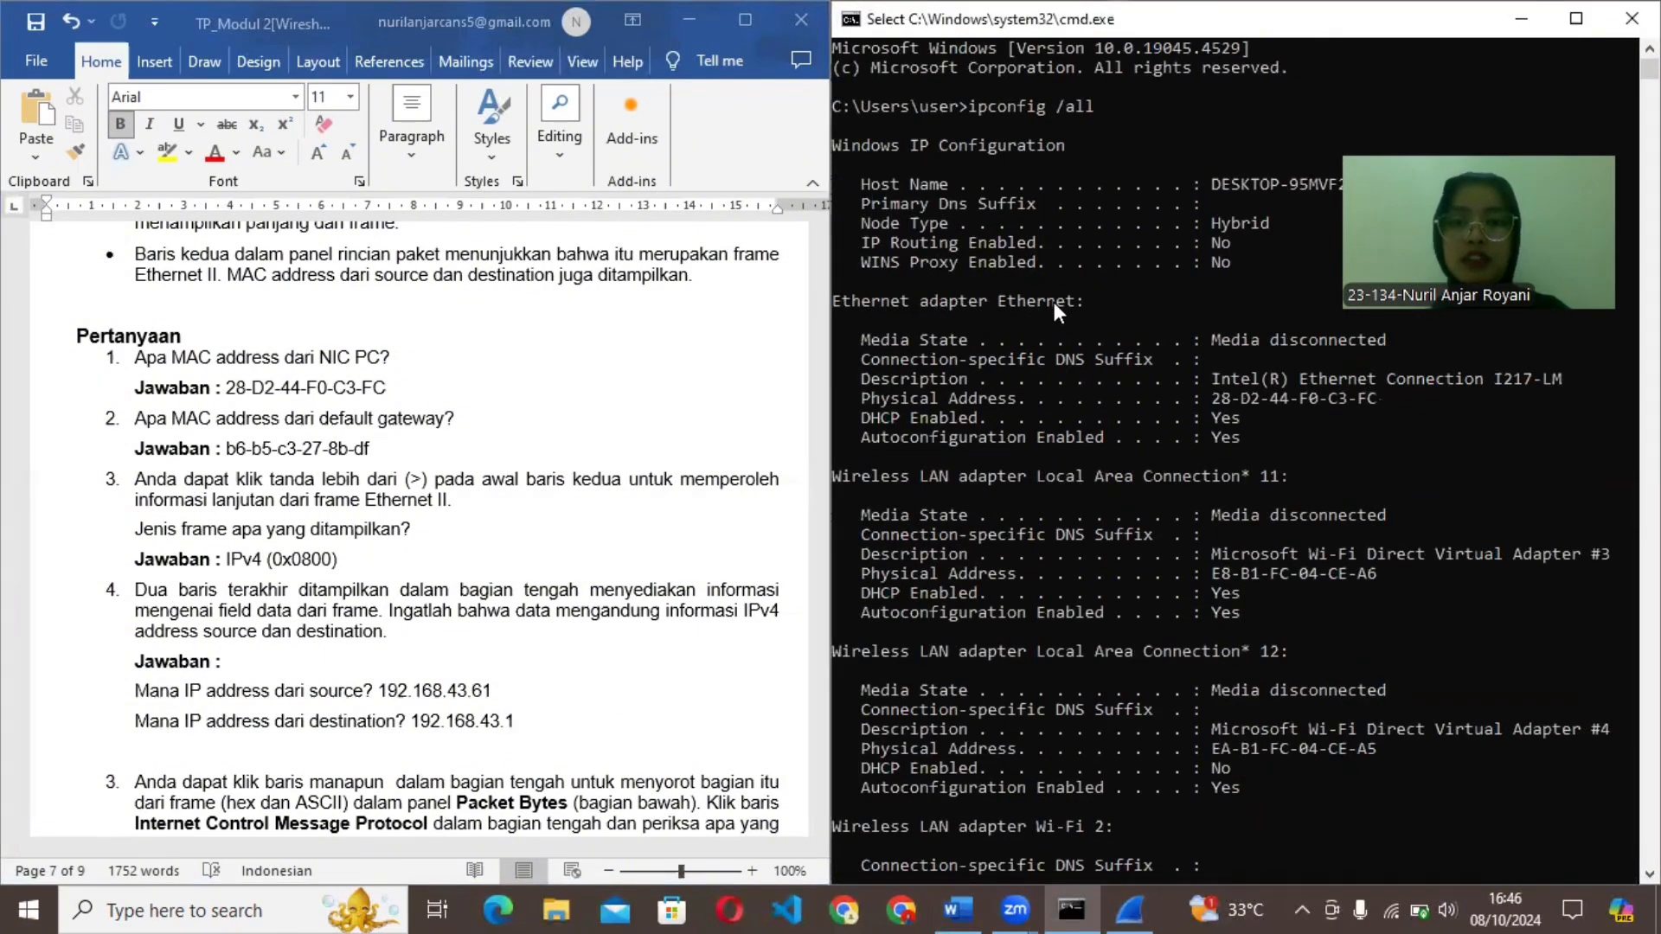
pyautogui.moveTo(860, 398); pyautogui.dragTo(1470, 401)
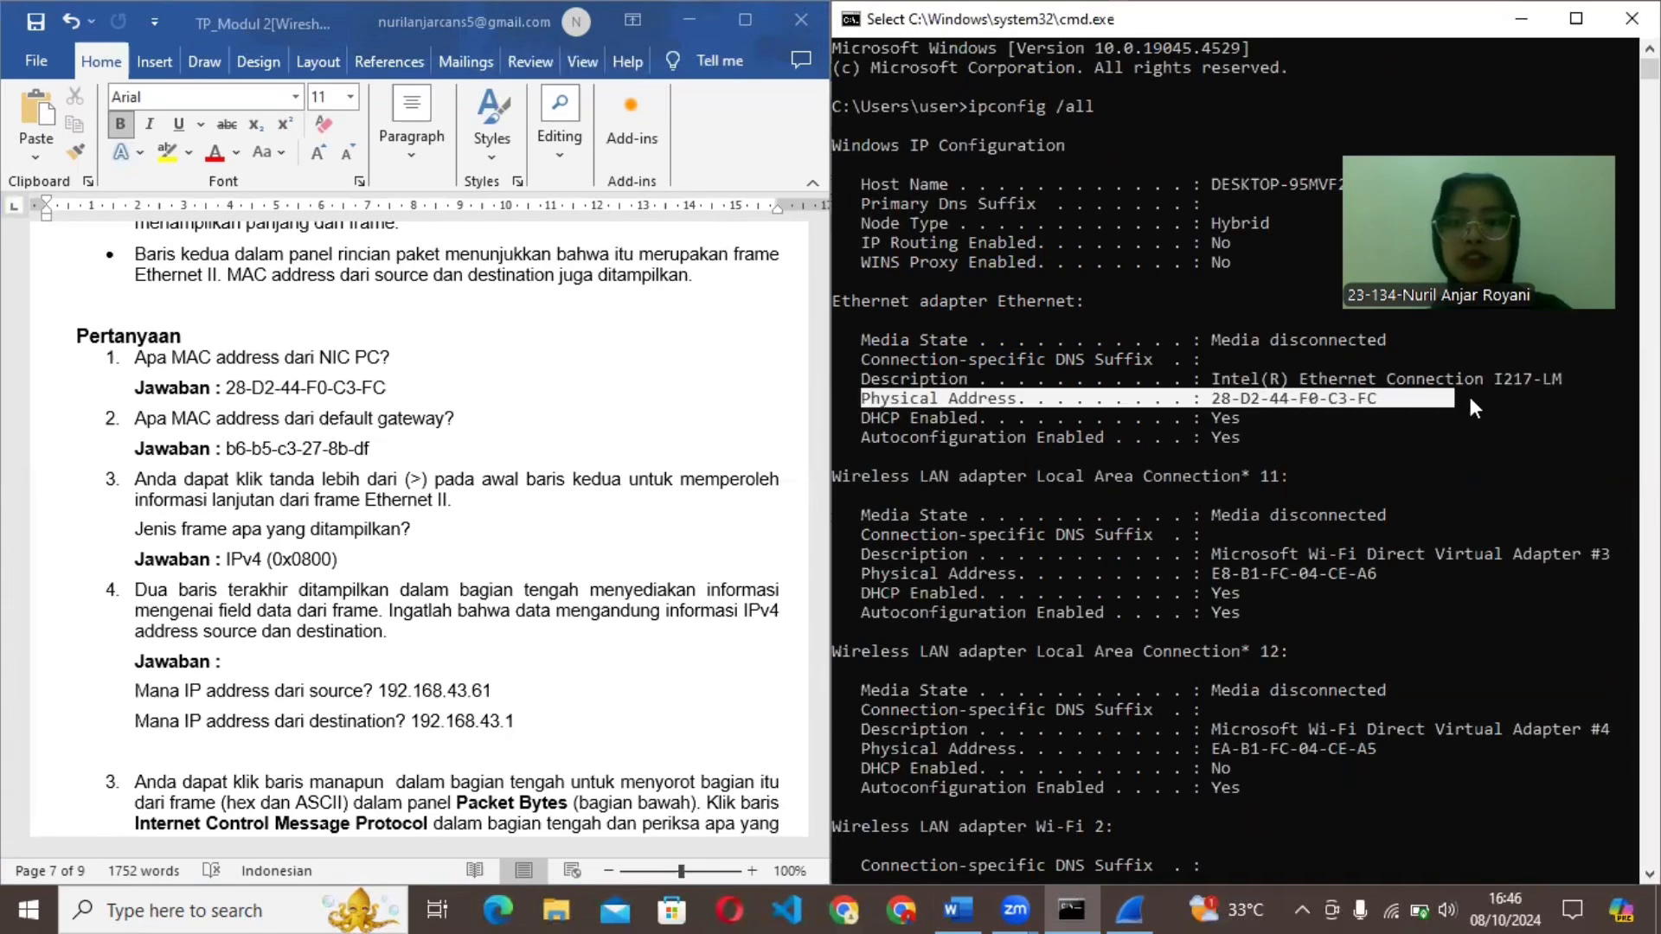
pyautogui.click(1479, 397)
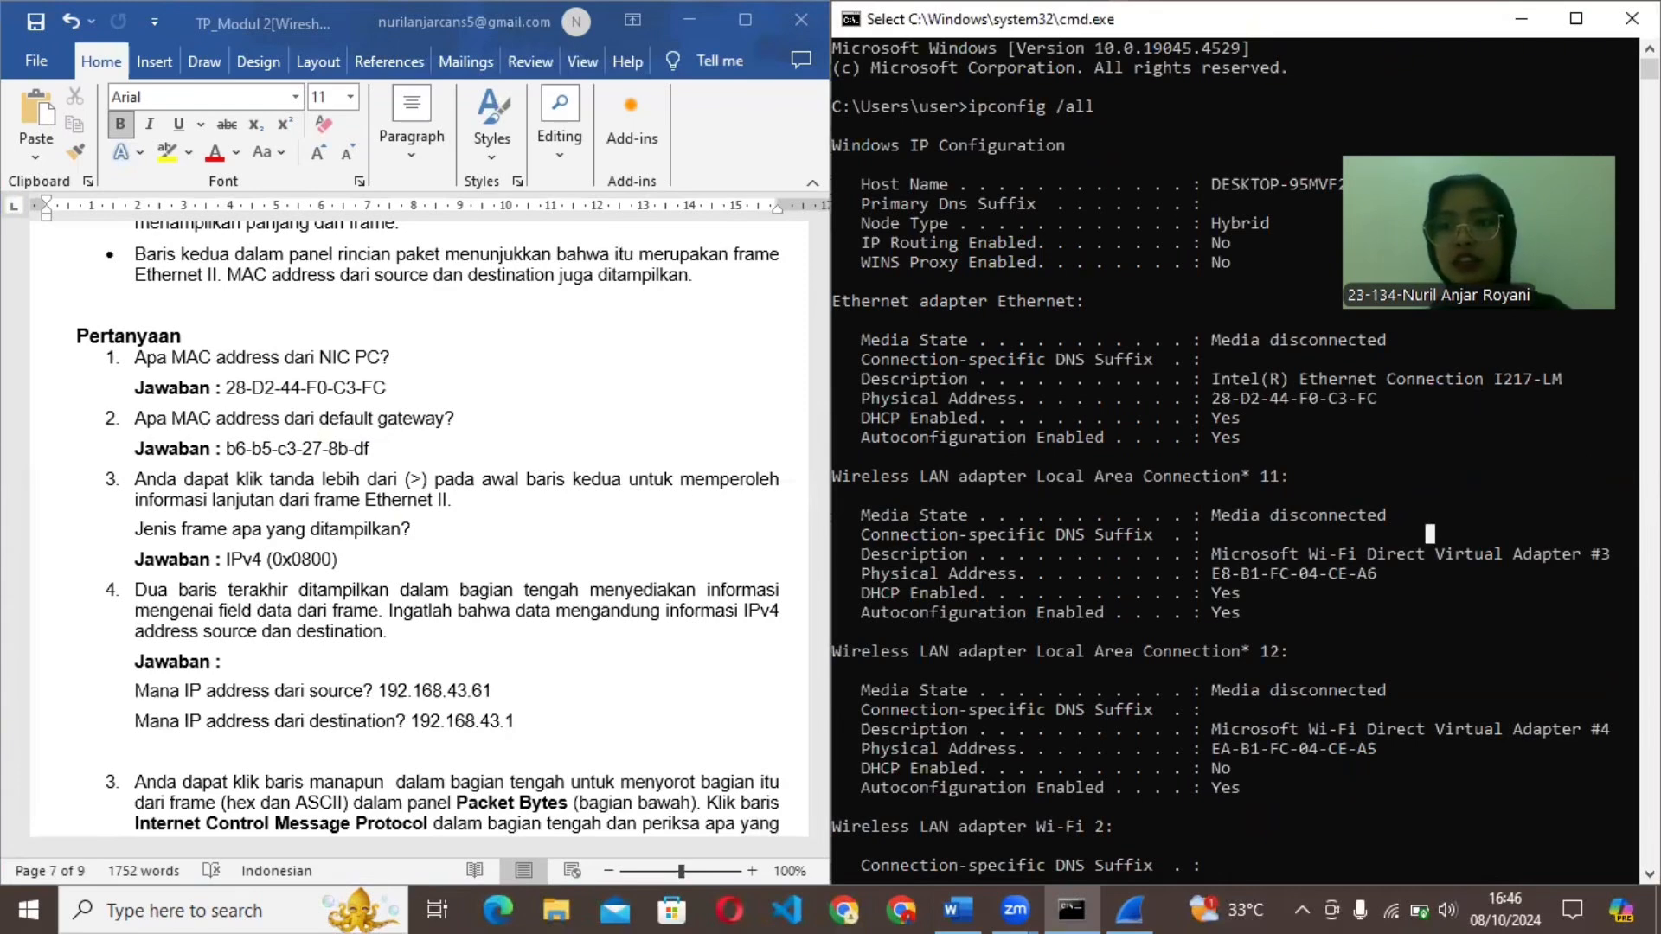
# Run arp -a in Command Prompt and highlight the default gateway's Physical Address to check the answer to Pertanyaan question 2.
pyautogui.scroll(-20, 1297, 433)
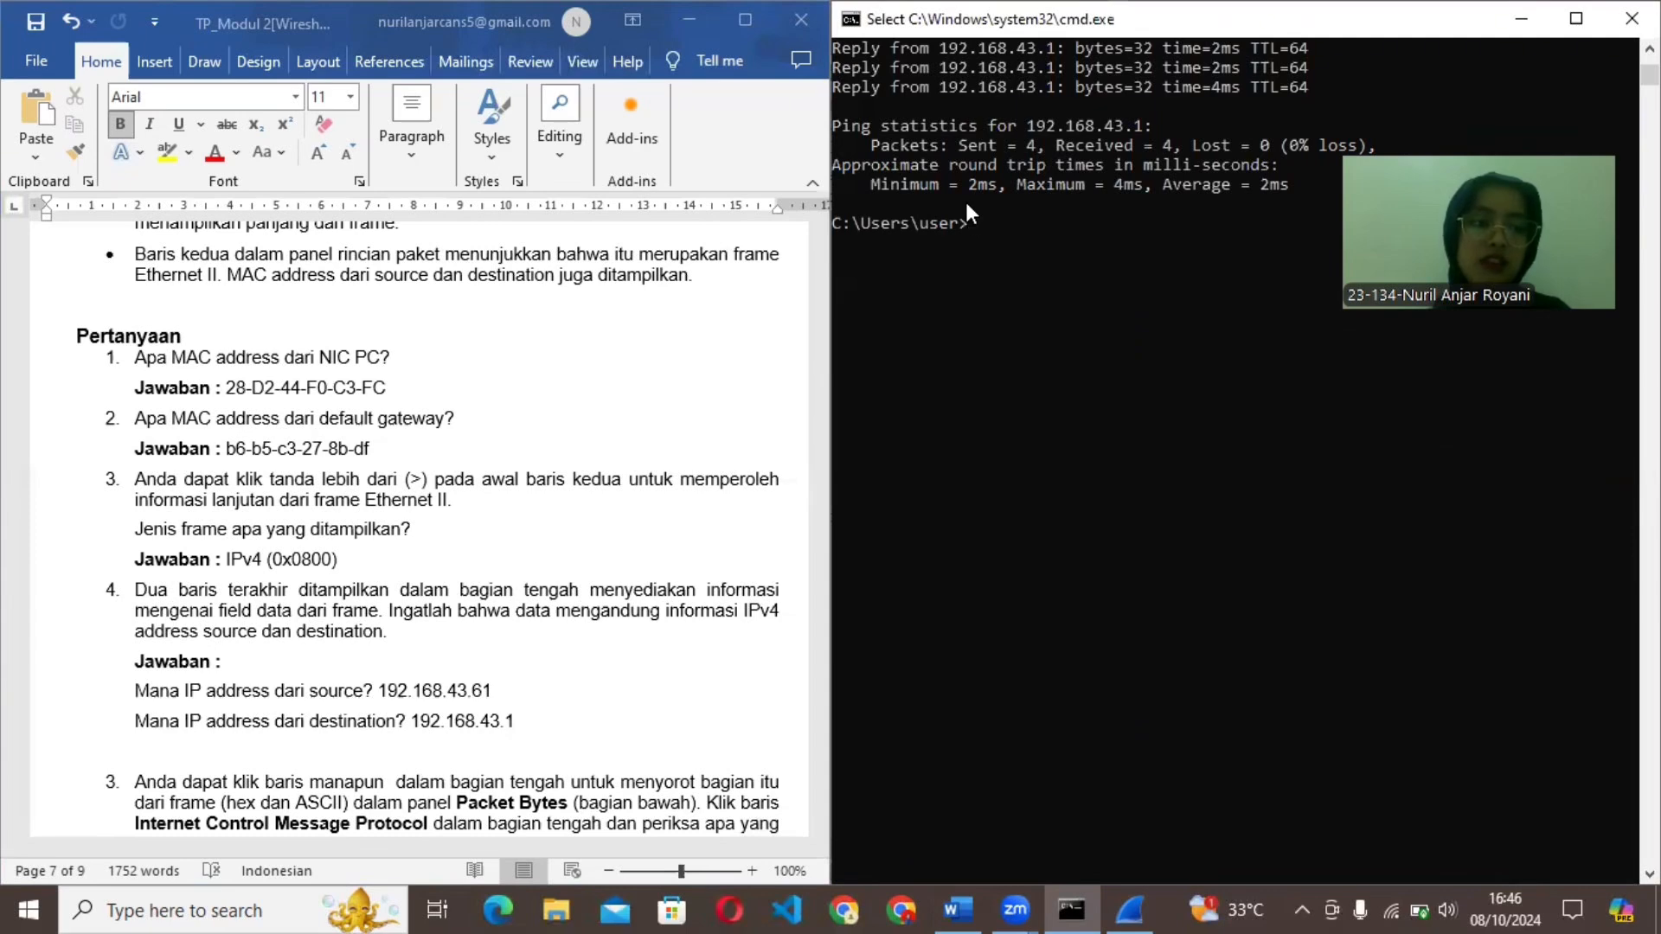
pyautogui.write('arp -a')
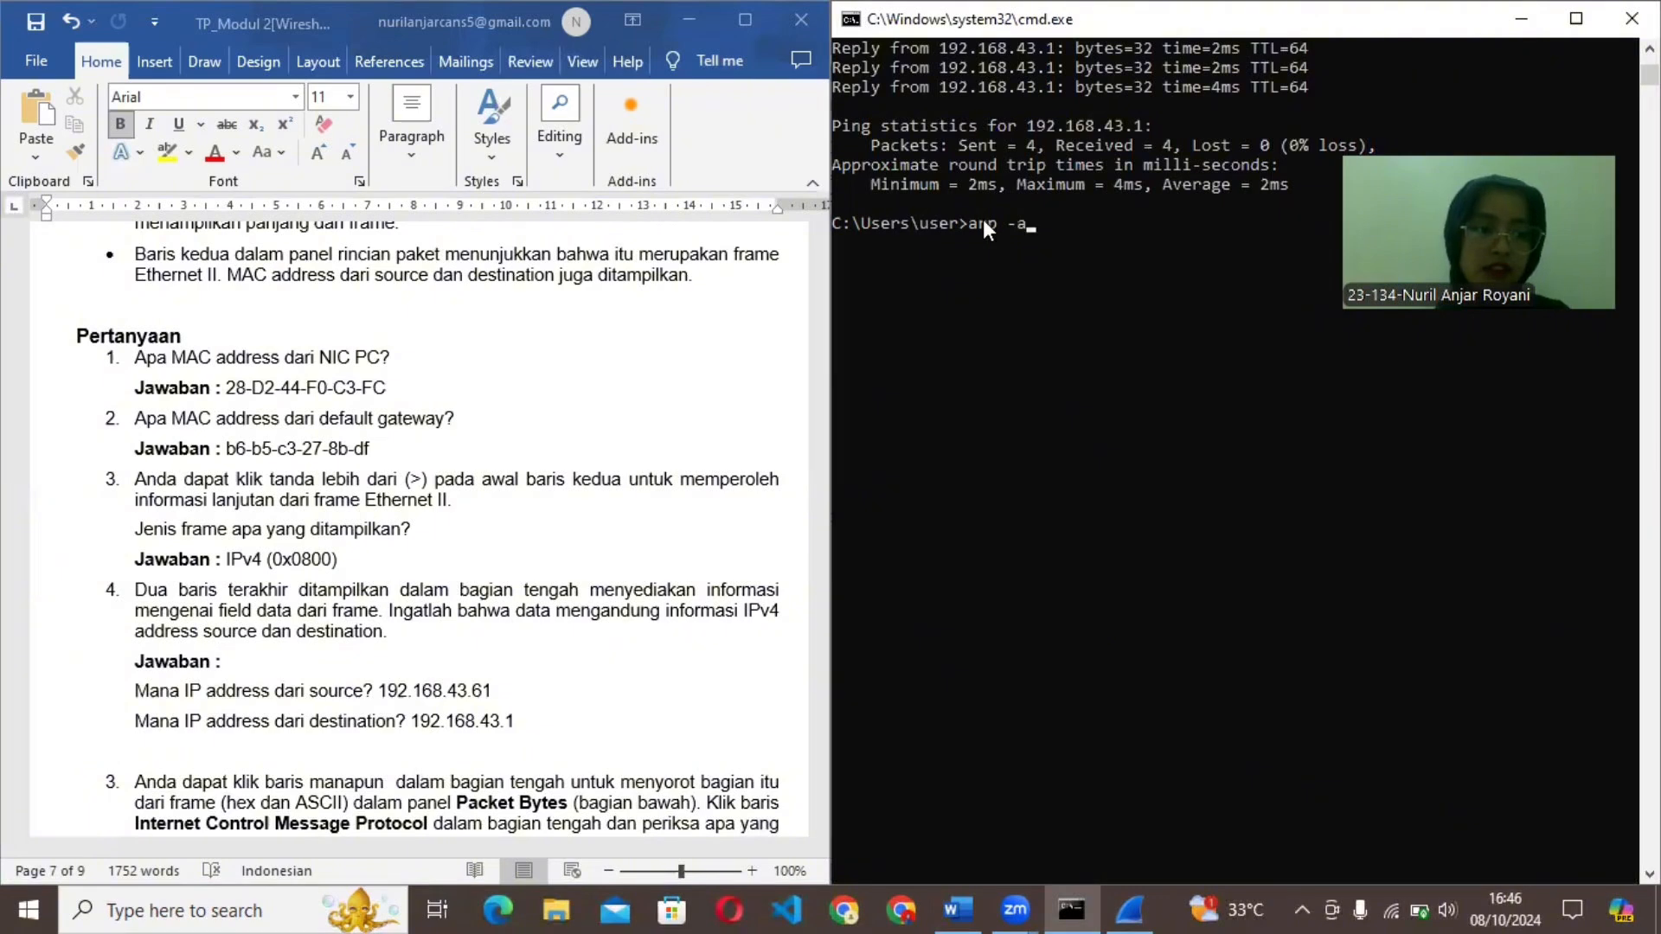
pyautogui.press('Return')
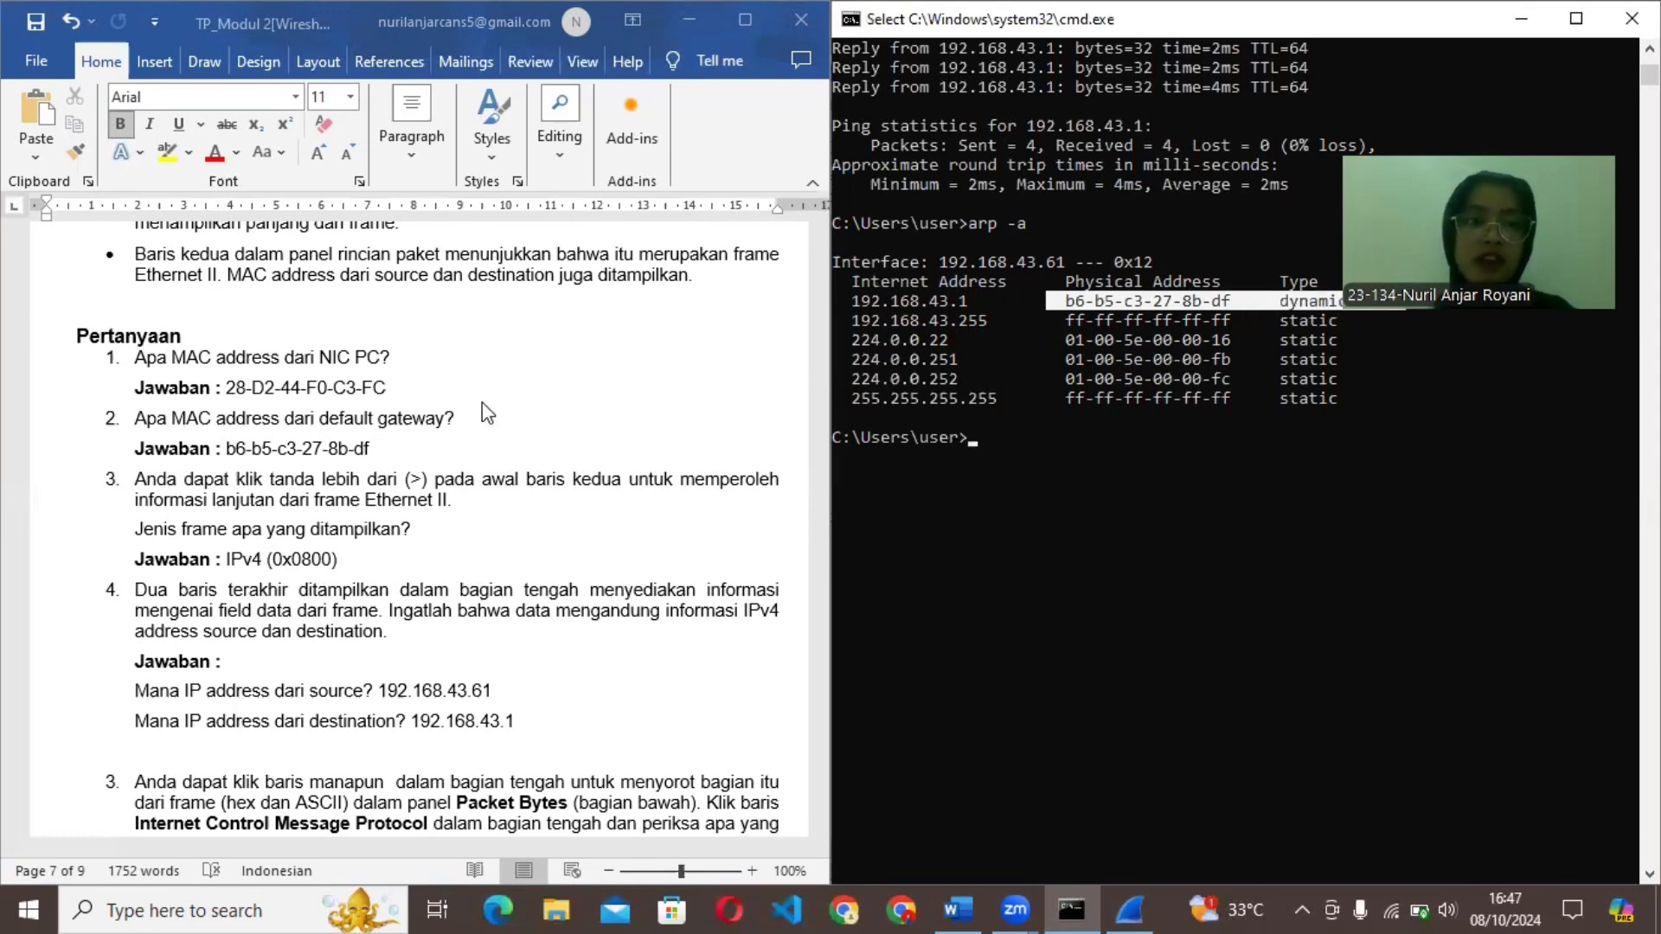
# Check the answer to Pertanyaan question 3 against the Type field of the Ethernet II header in Wireshark.
pyautogui.click(158, 481)
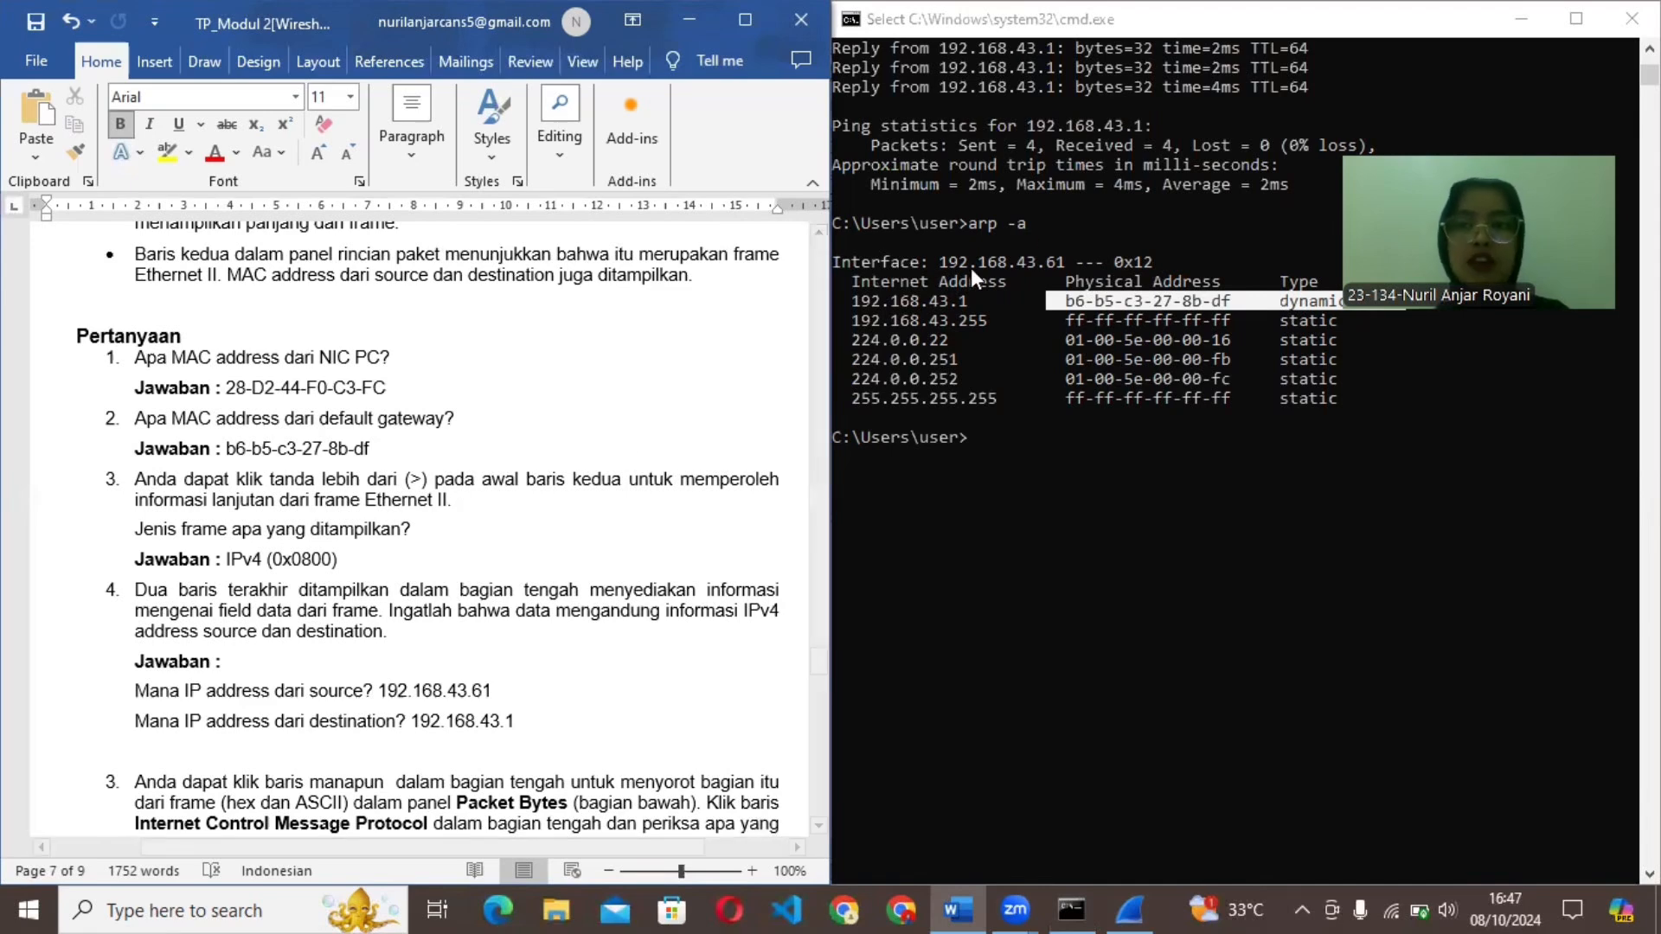
pyautogui.click(1129, 909)
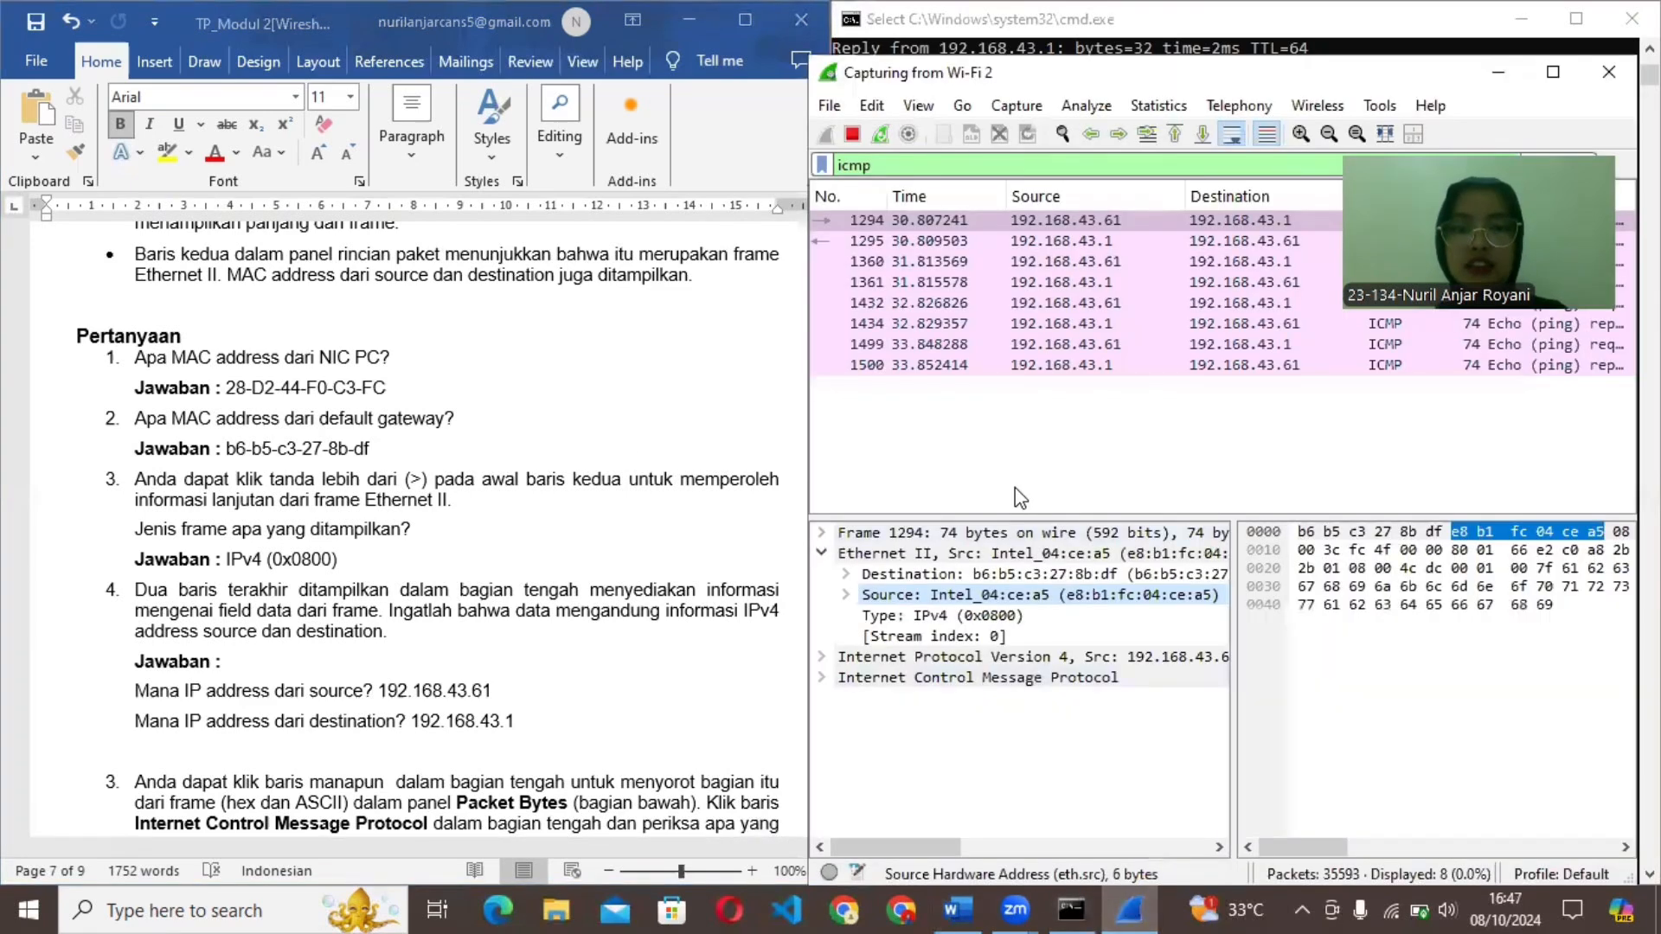
pyautogui.click(994, 621)
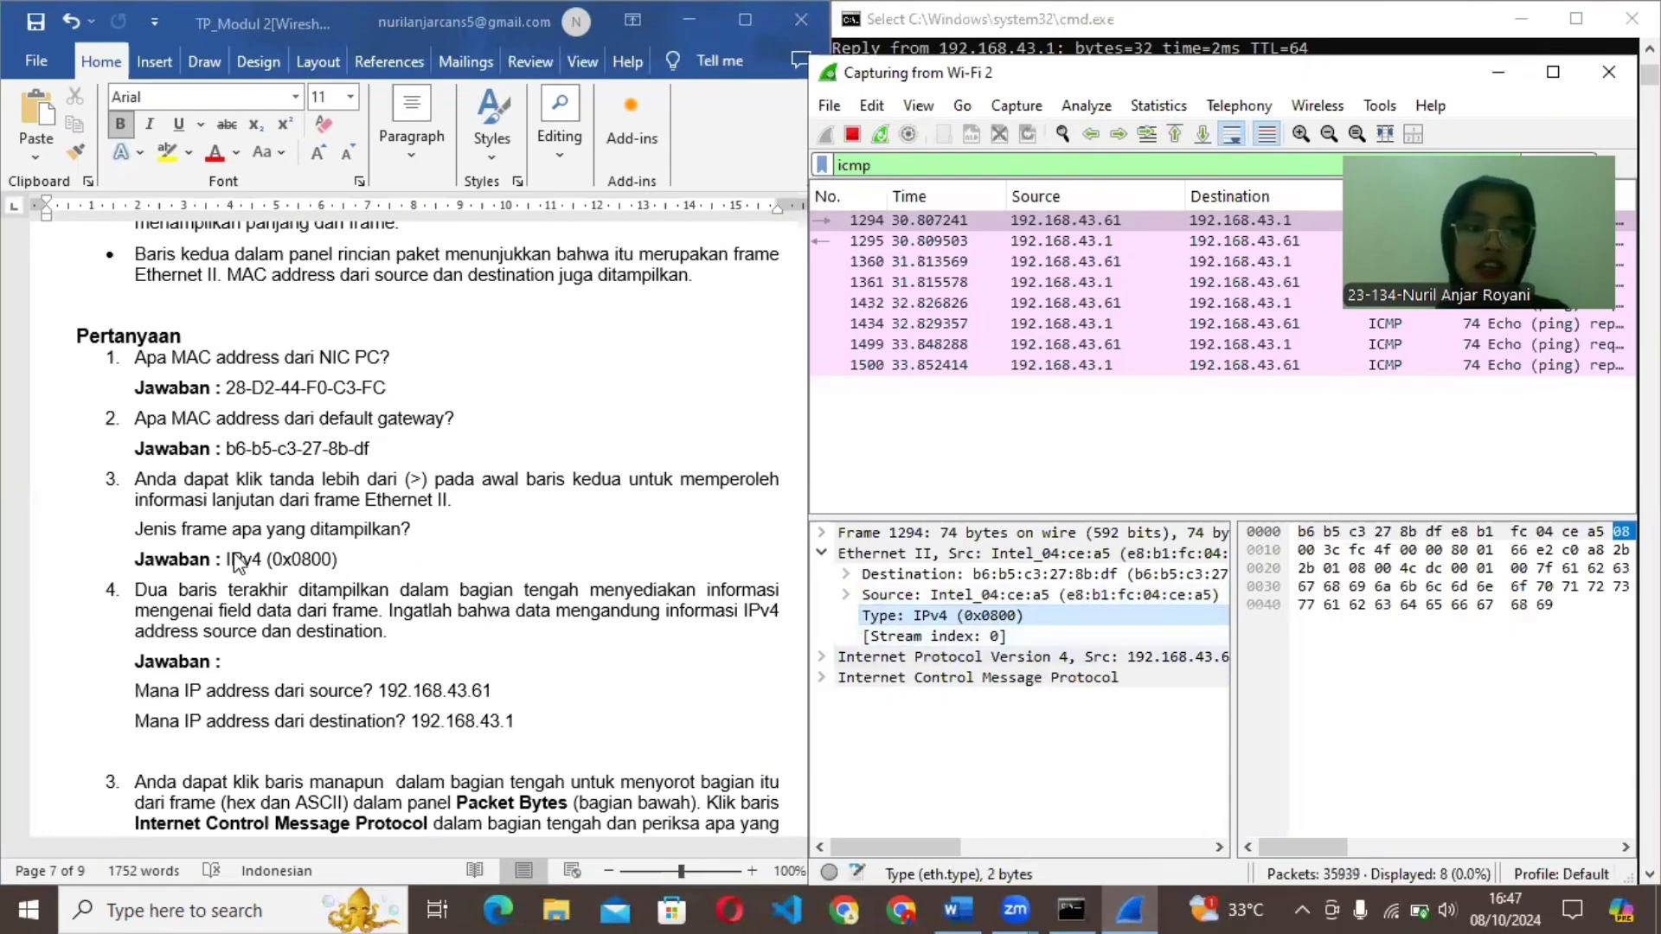
pyautogui.click(327, 664)
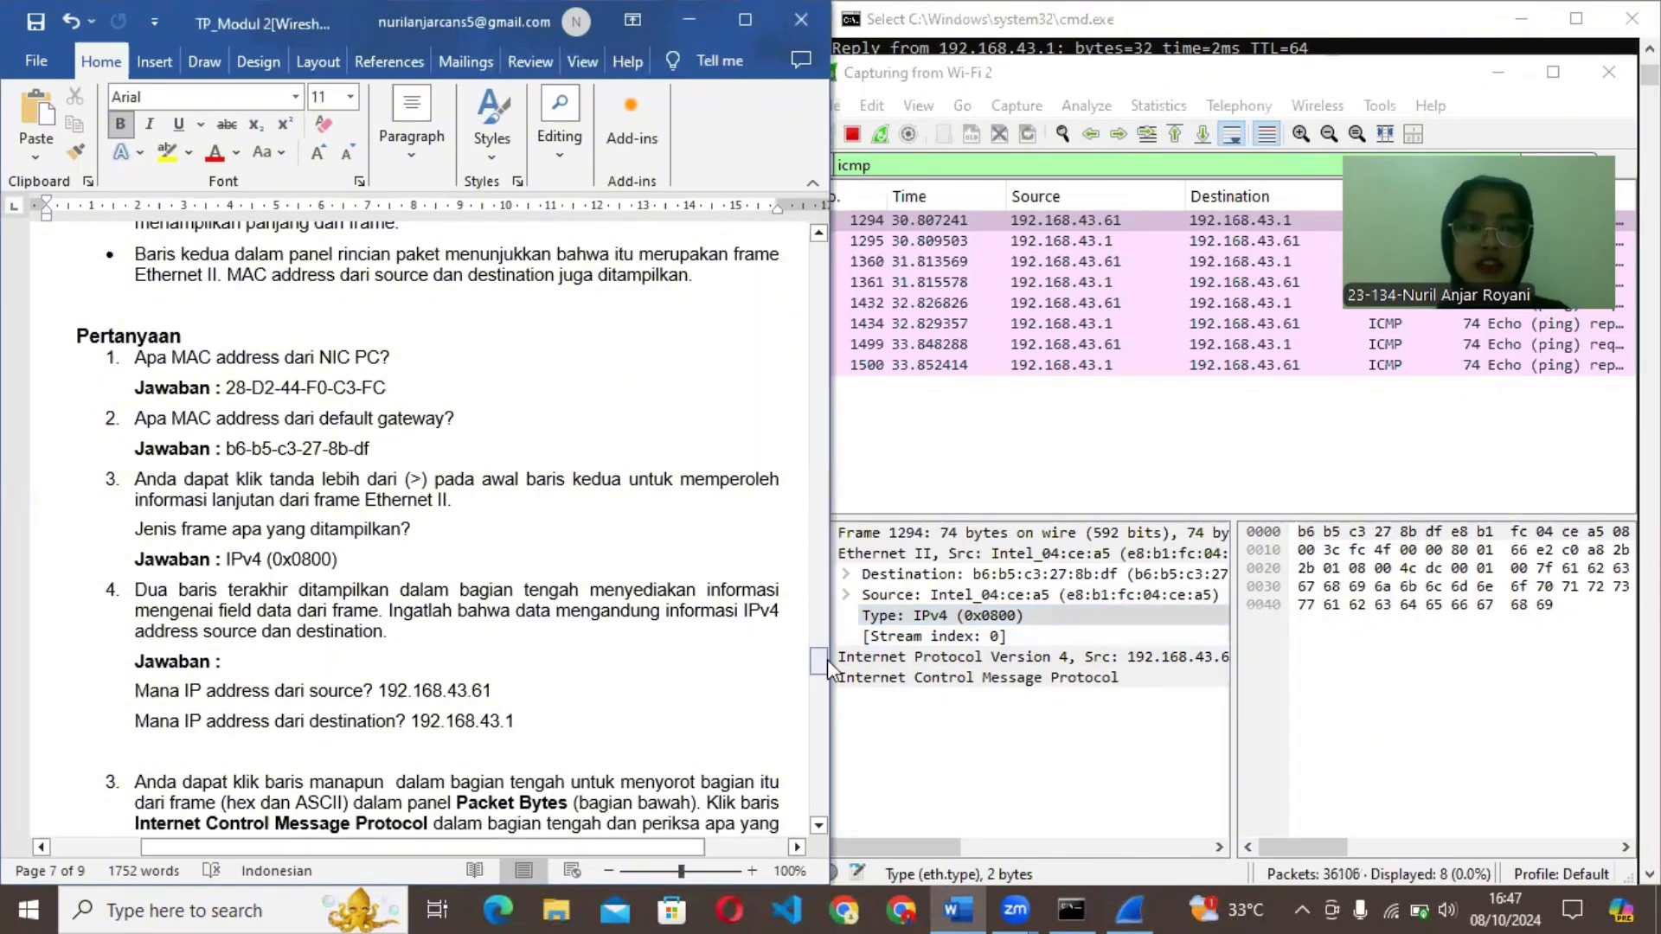
# Compare the source and destination IP answers to question 4 with the first ICMP packet's Source and Destination columns.
pyautogui.moveTo(827, 659); pyautogui.dragTo(823, 662)
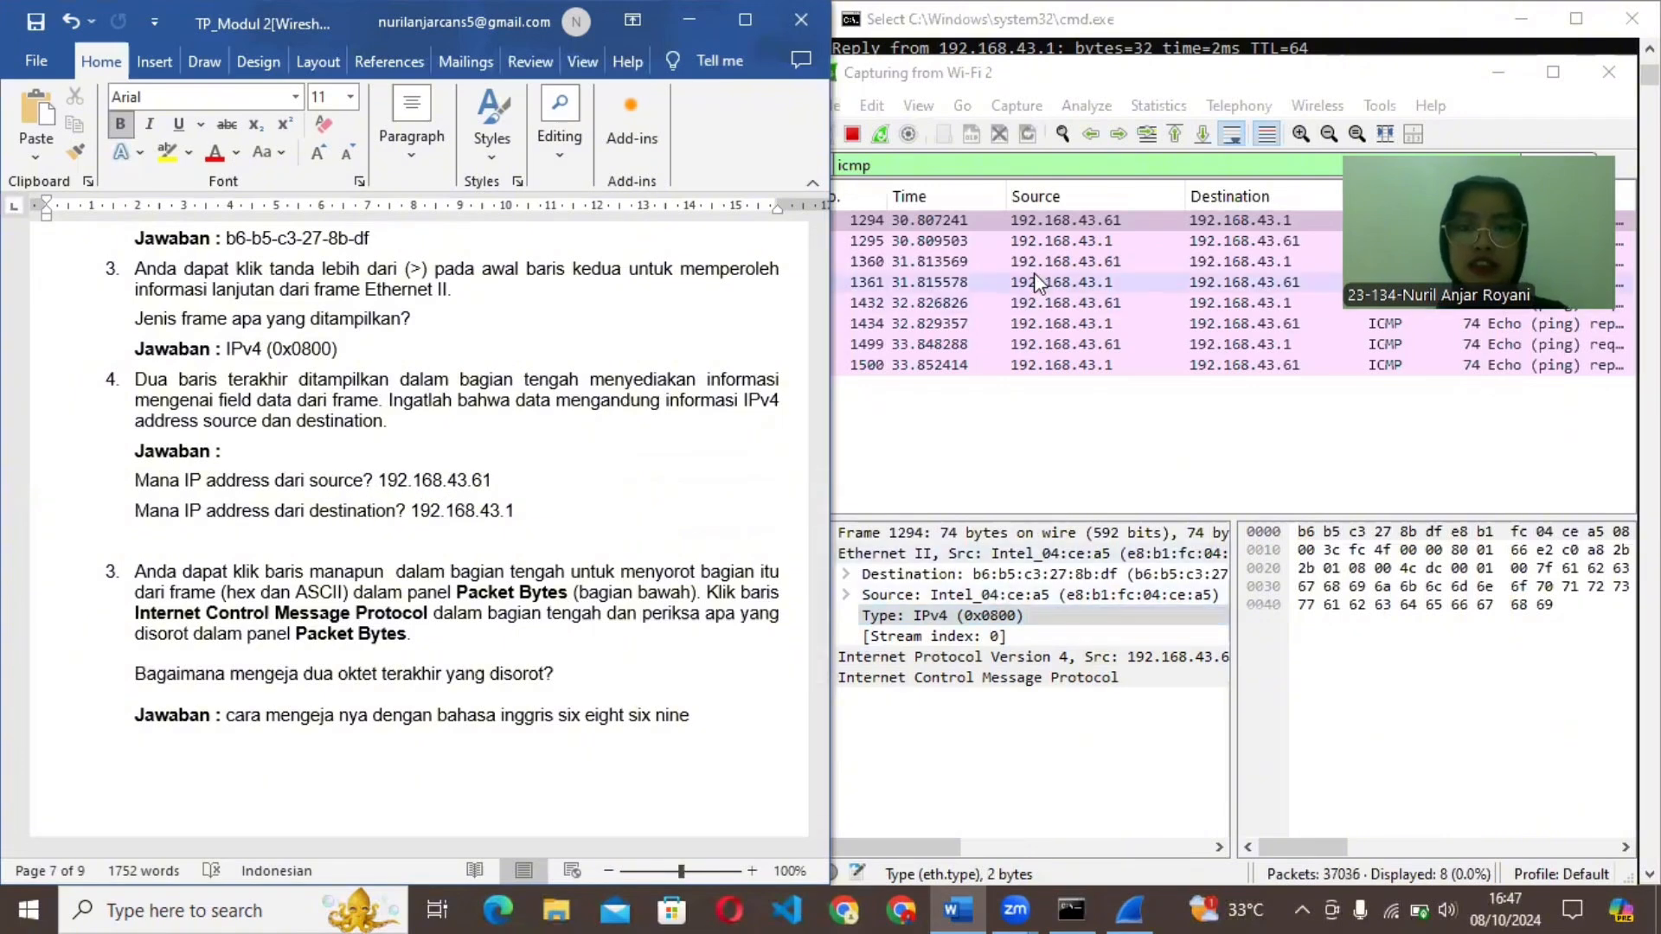
pyautogui.click(1072, 224)
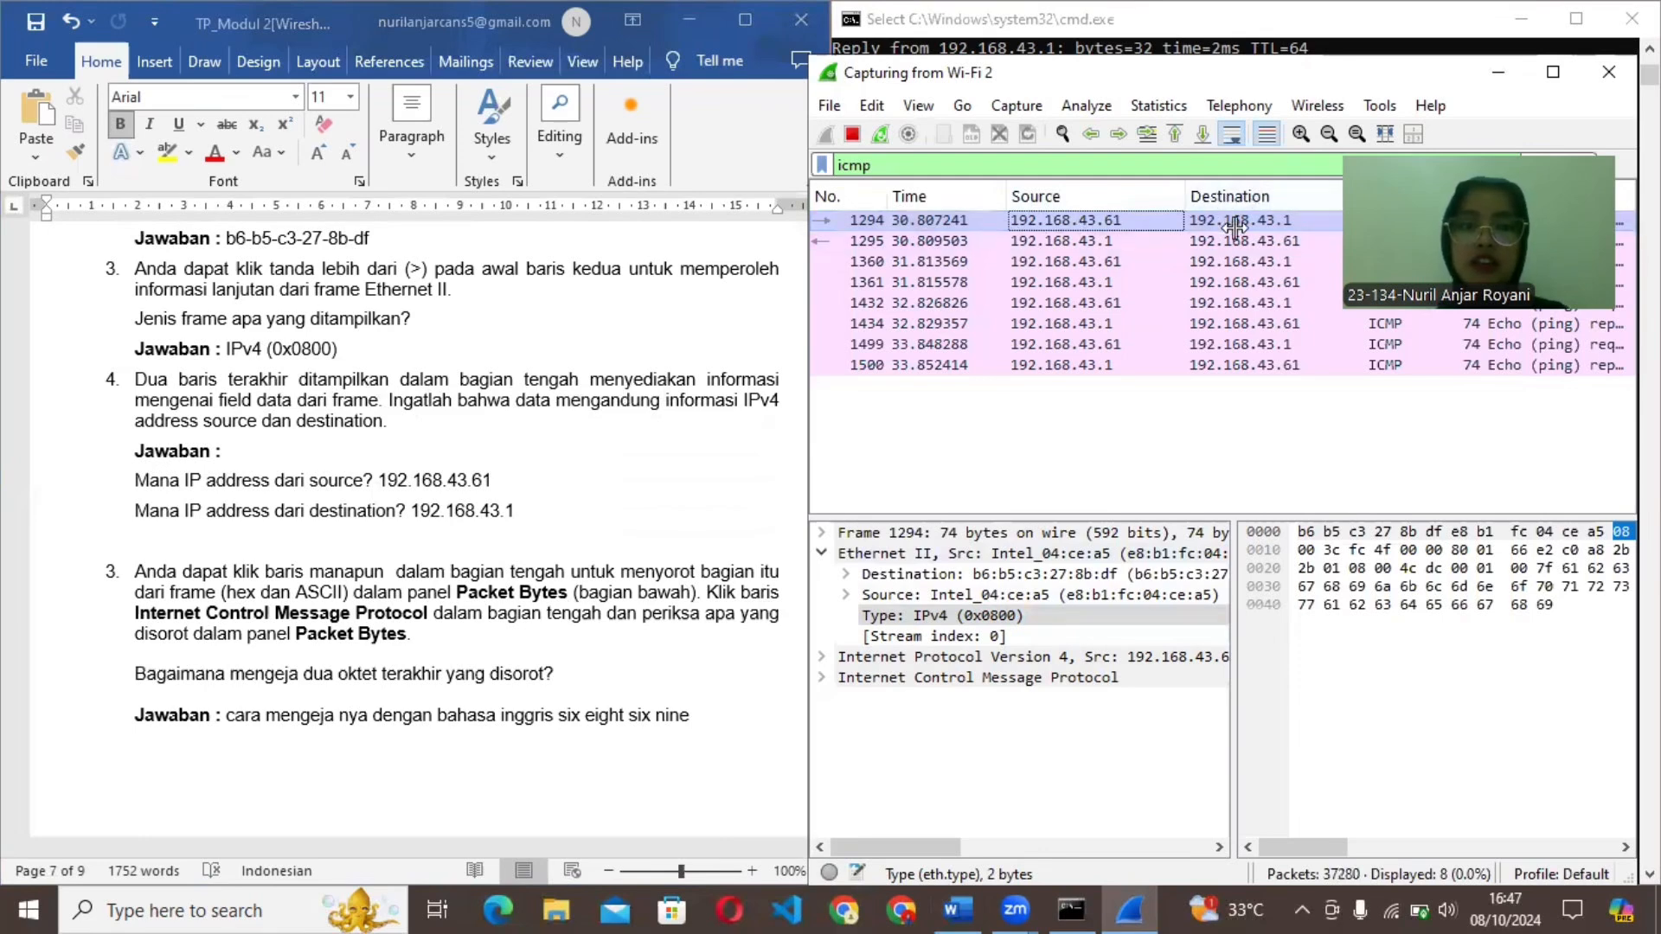
pyautogui.click(480, 491)
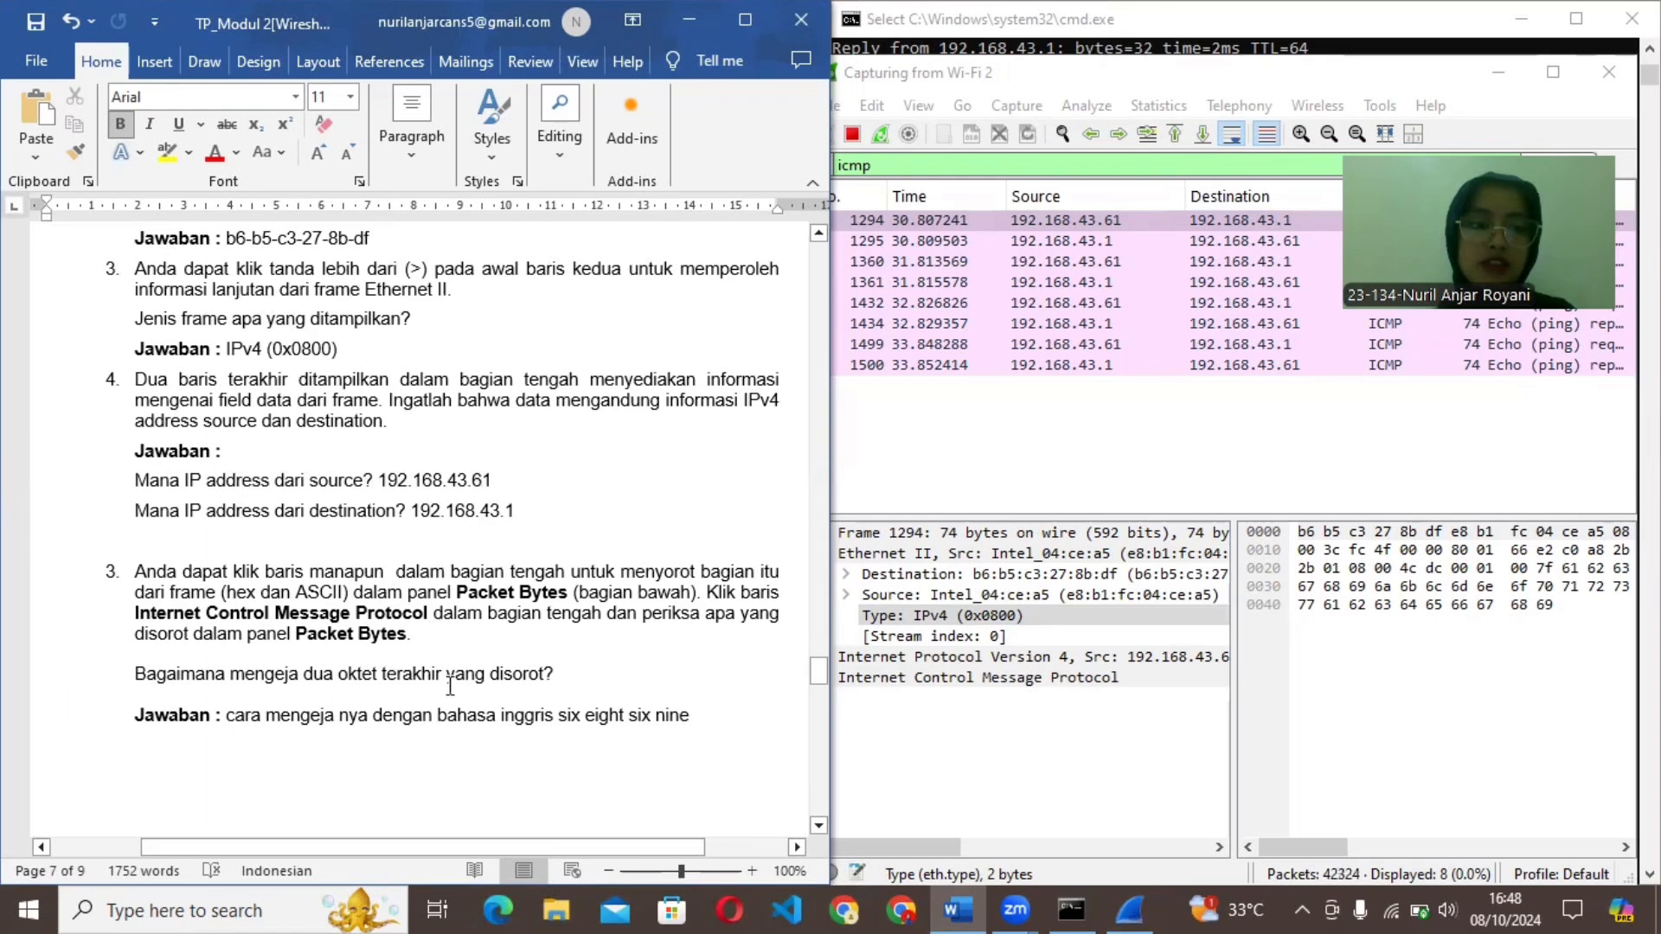
# Select the packet's Internet Control Message Protocol line and examine its highlighted last two octets in Packet Bytes for item 3.
pyautogui.click(879, 656)
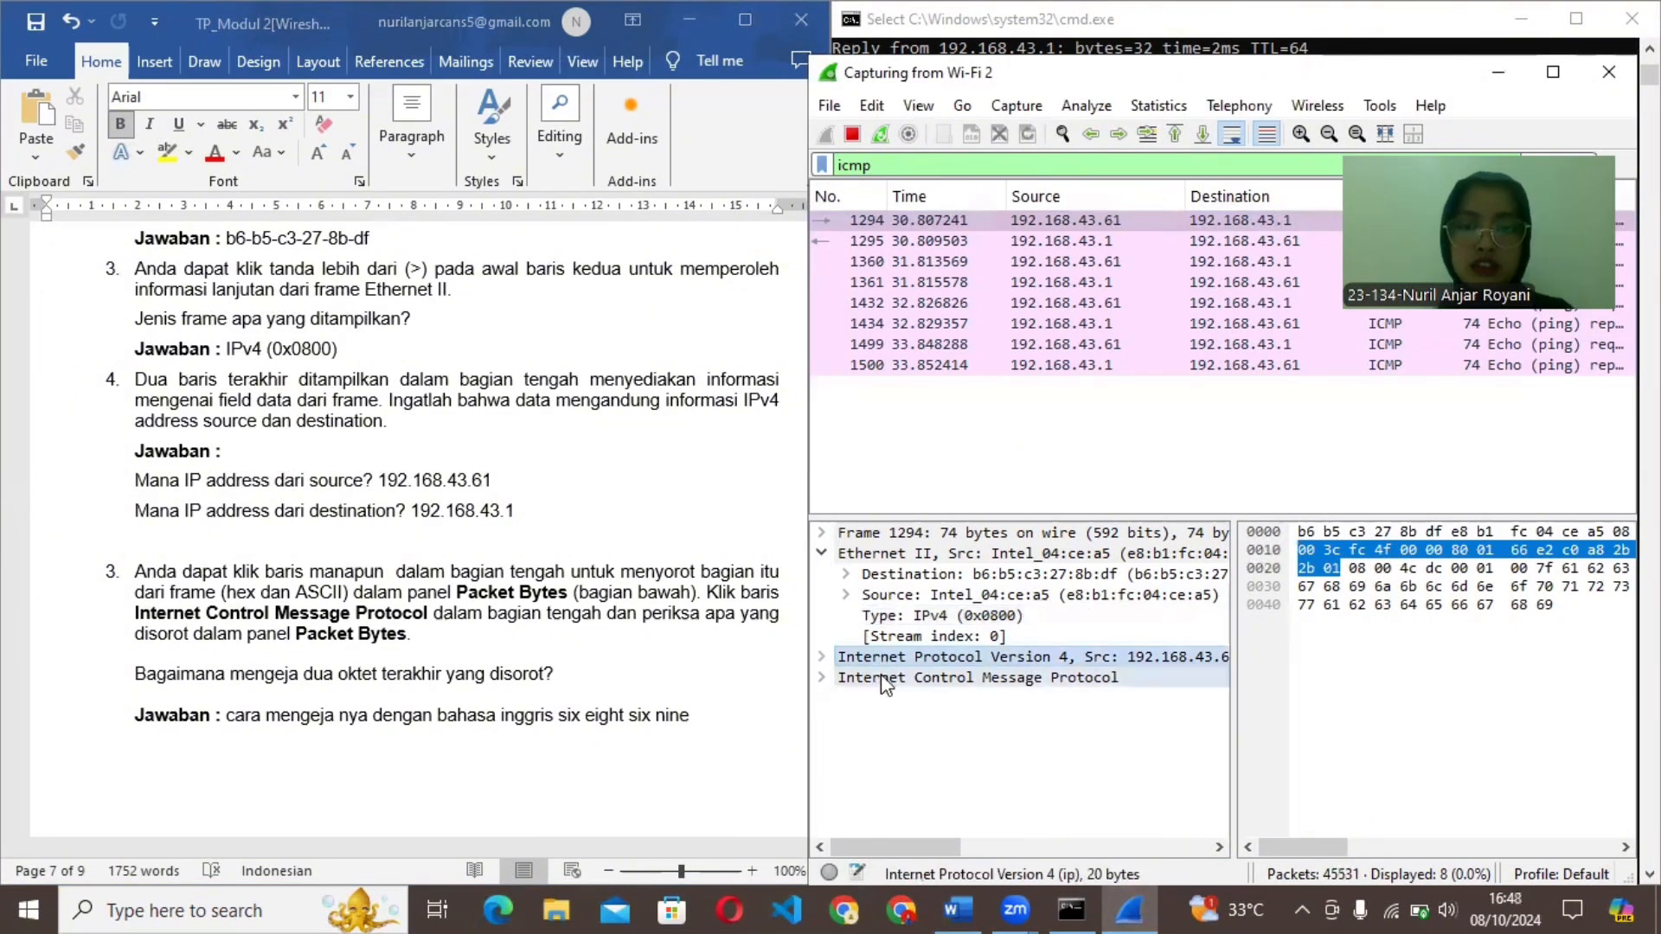
pyautogui.click(881, 677)
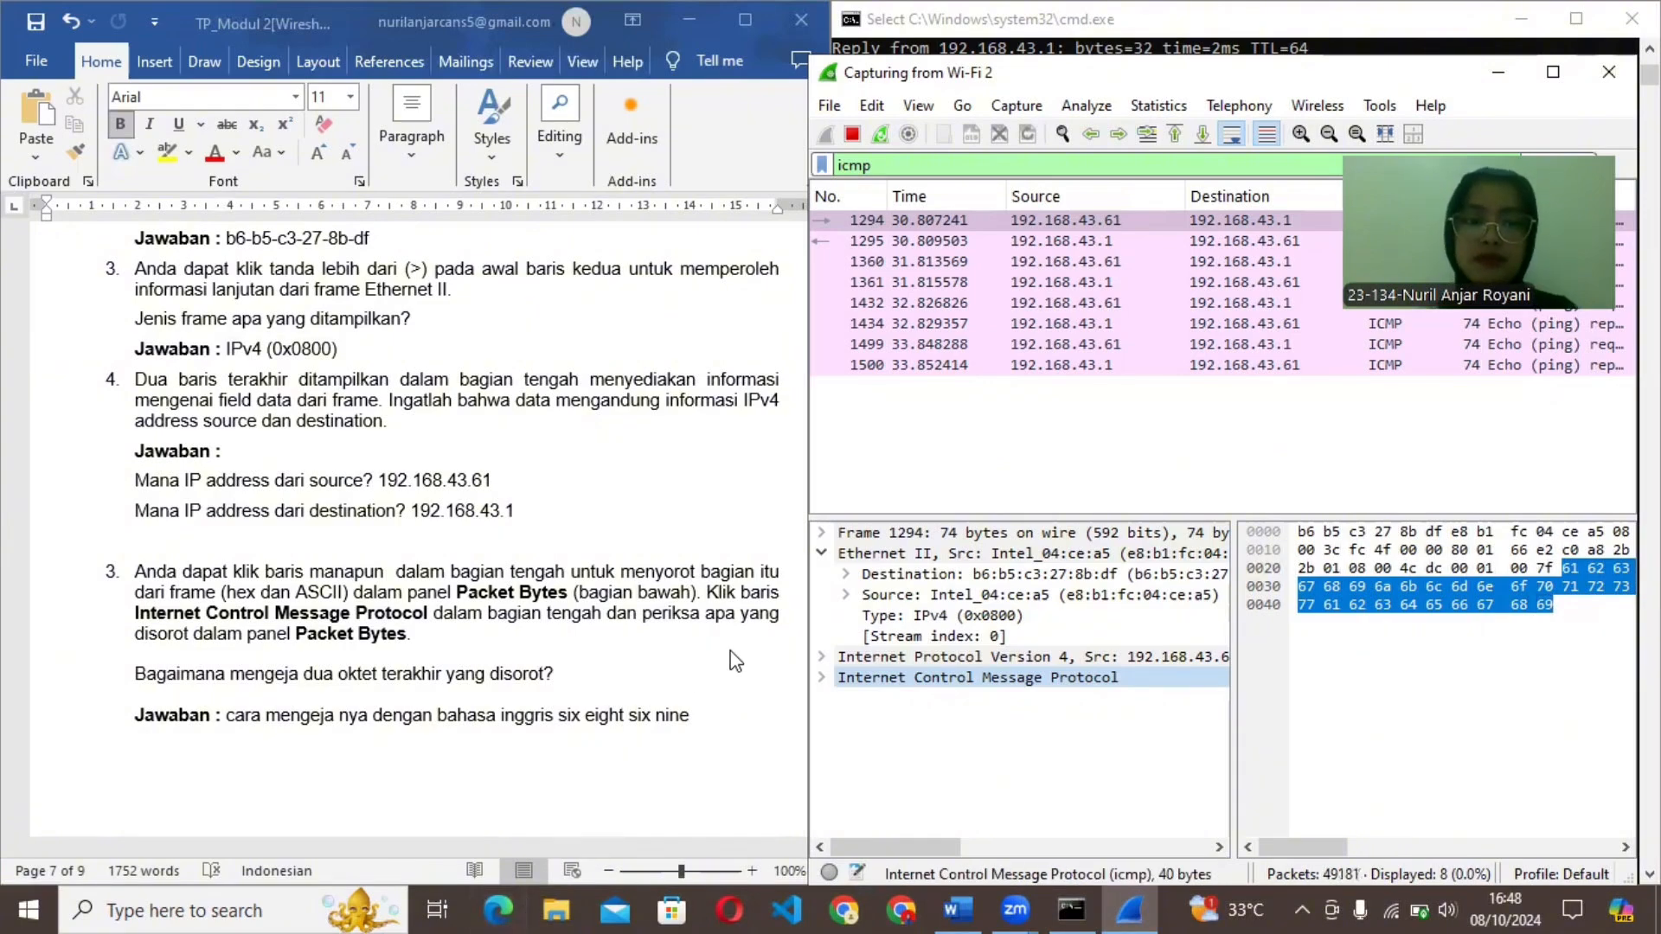
pyautogui.click(759, 651)
# Follow item 4 on page 8 by selecting the first Echo reply frame and inspecting its Ethernet II Source and Destination addresses.
pyautogui.moveTo(815, 672); pyautogui.dragTo(820, 706)
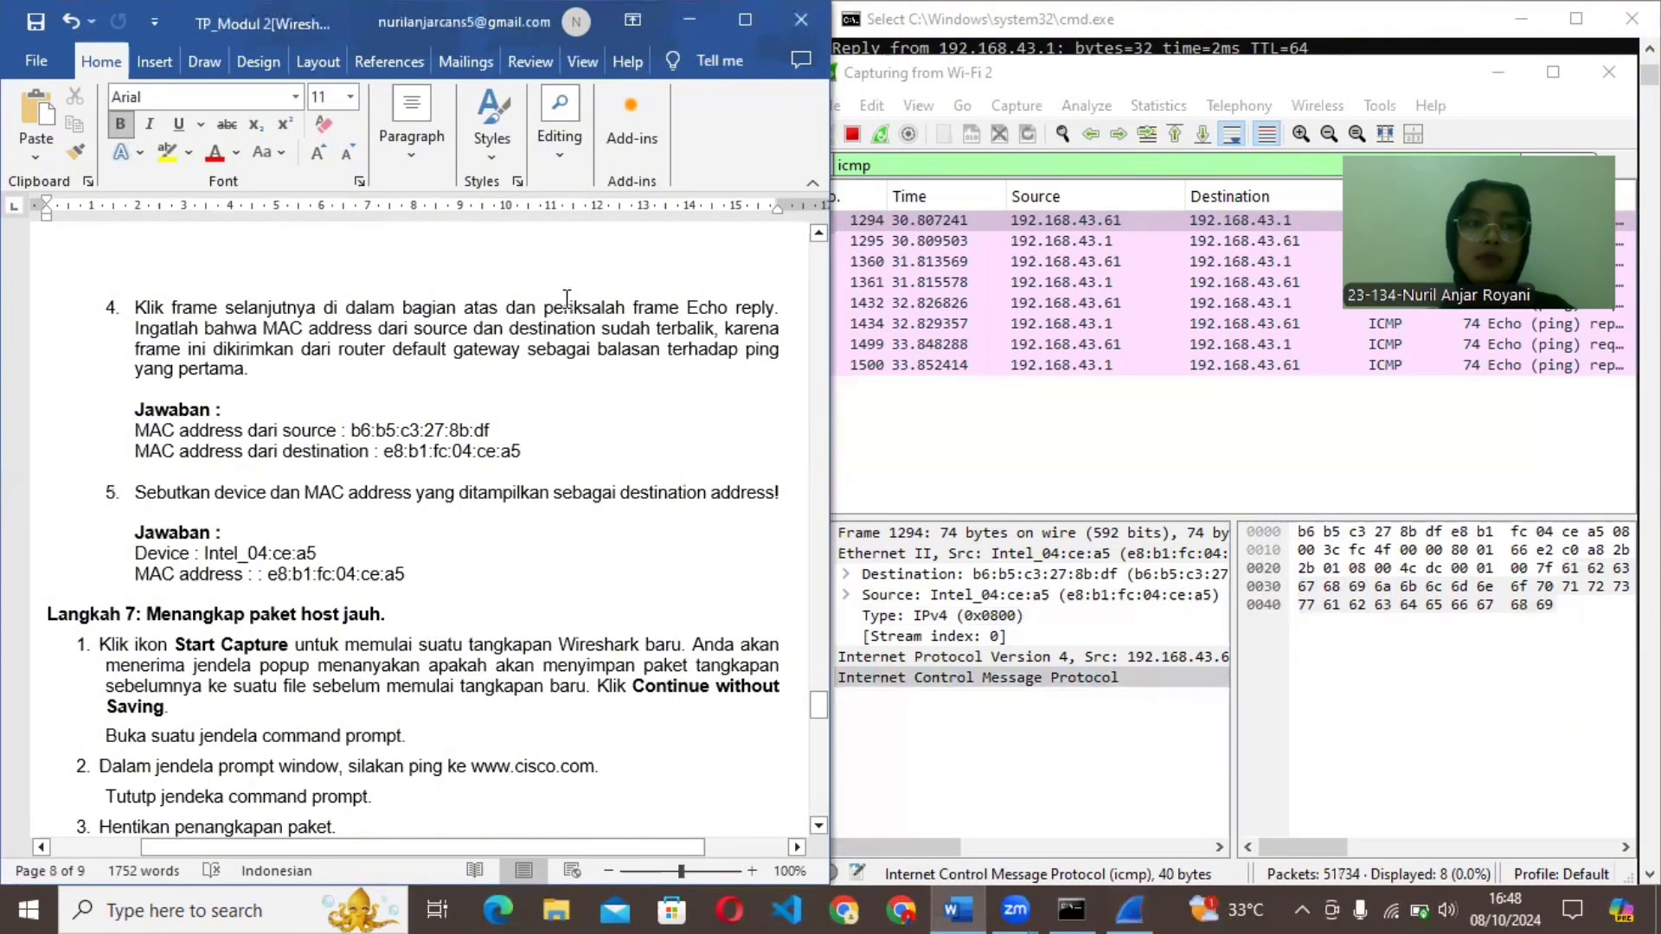
pyautogui.click(902, 241)
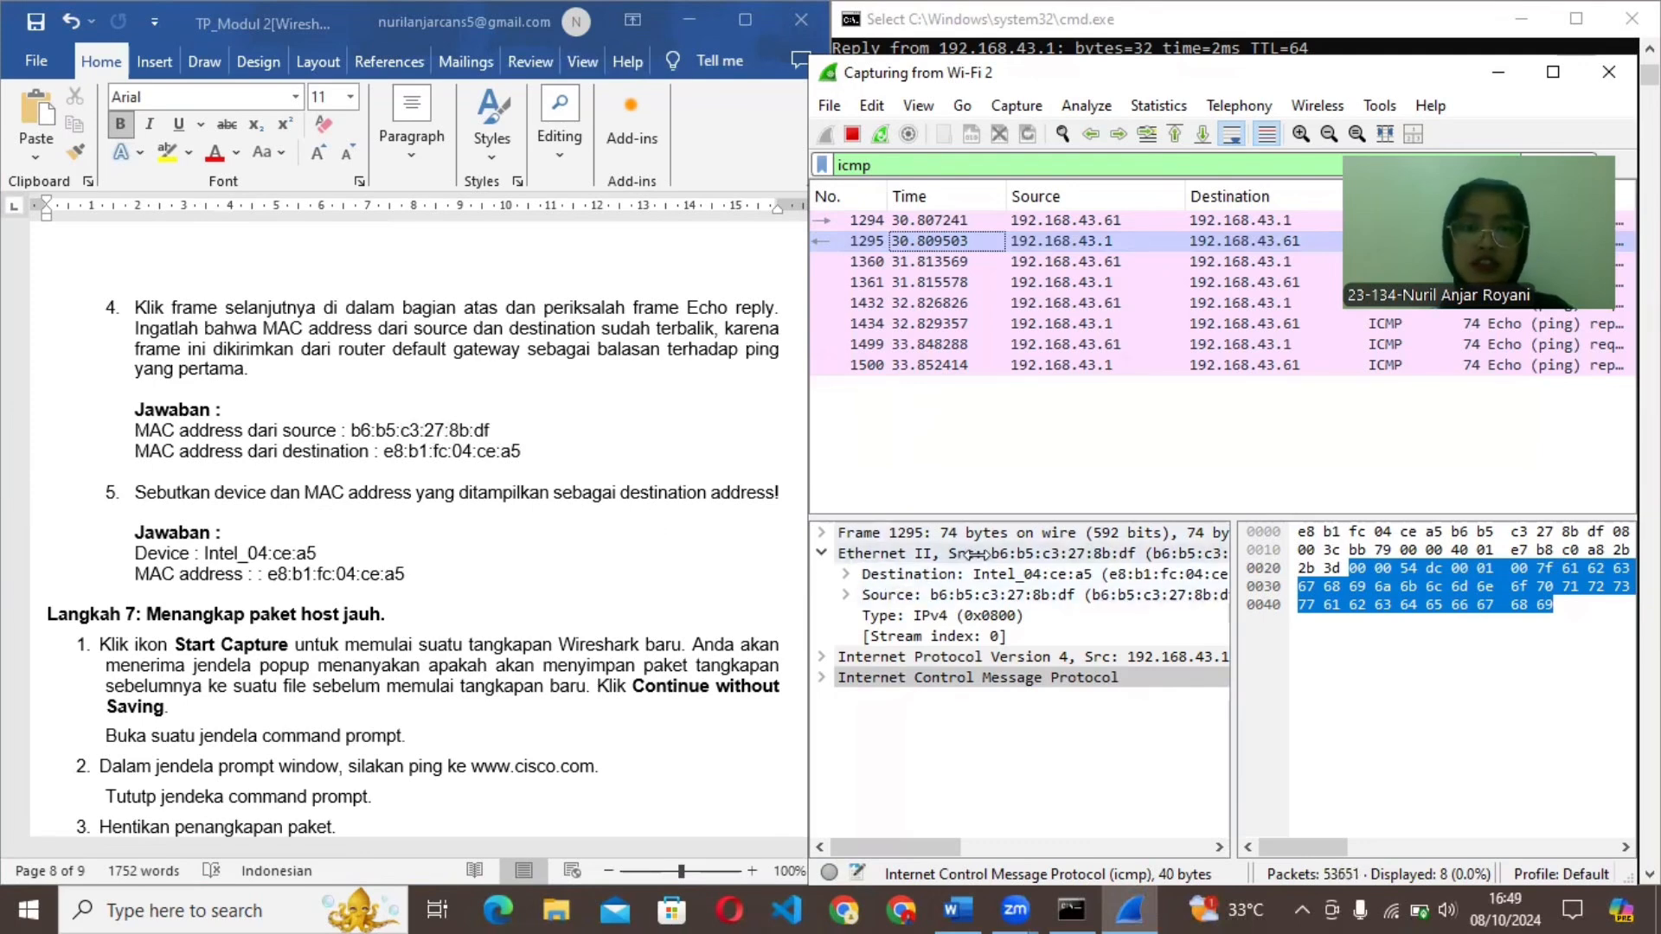
pyautogui.click(1001, 551)
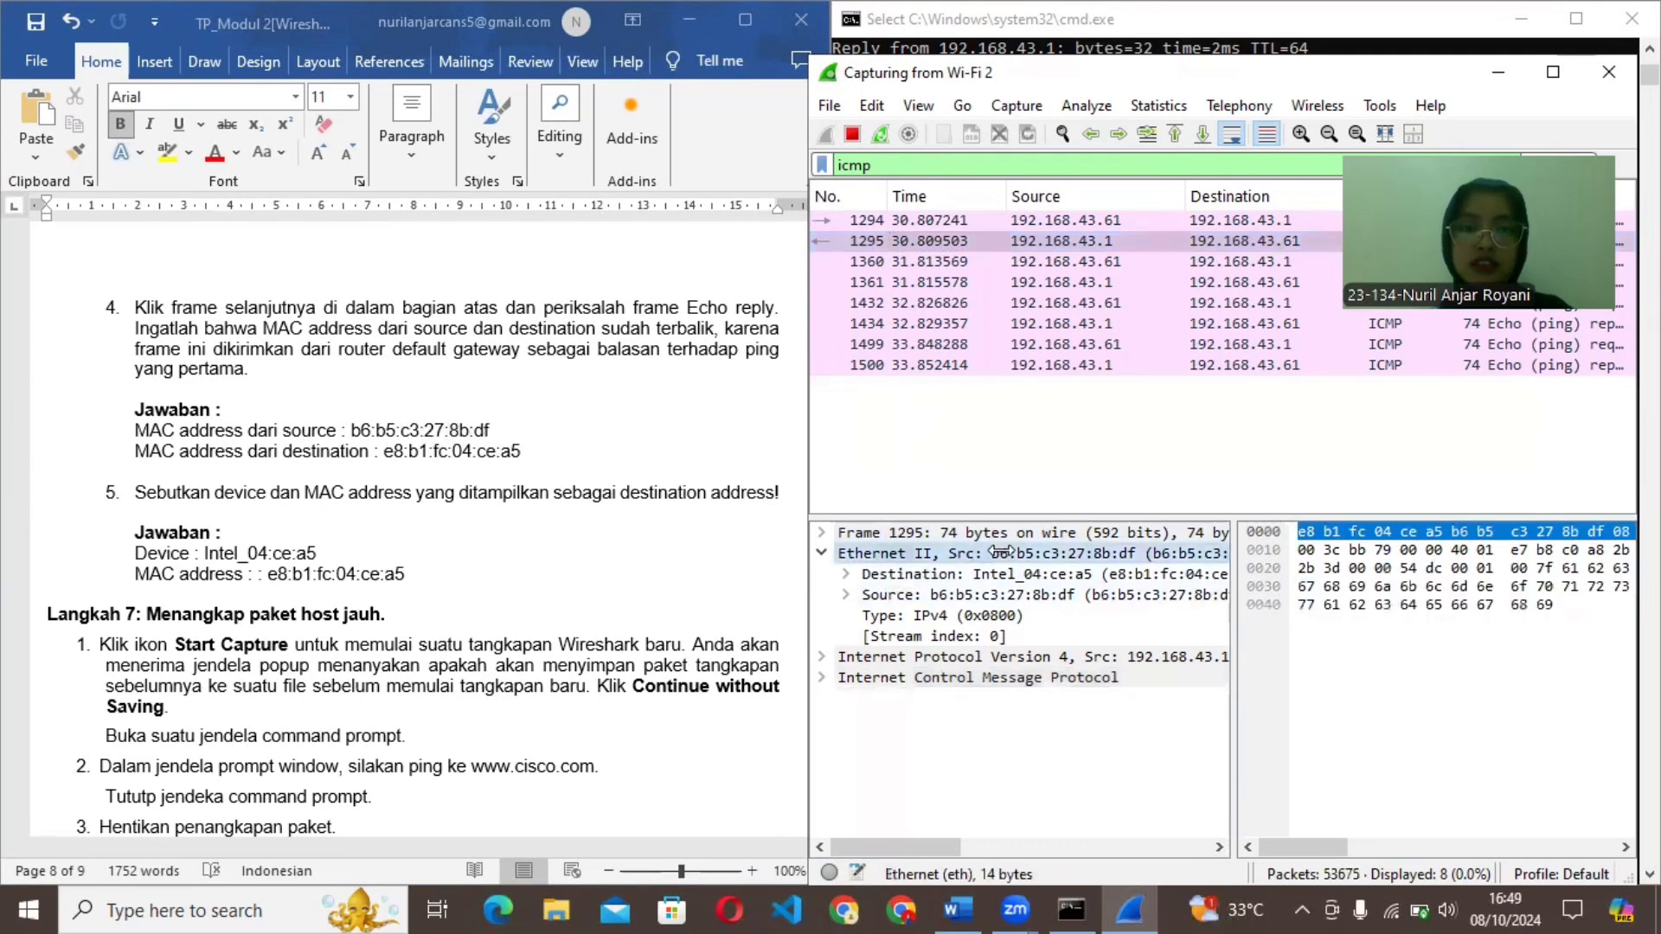
pyautogui.click(1013, 594)
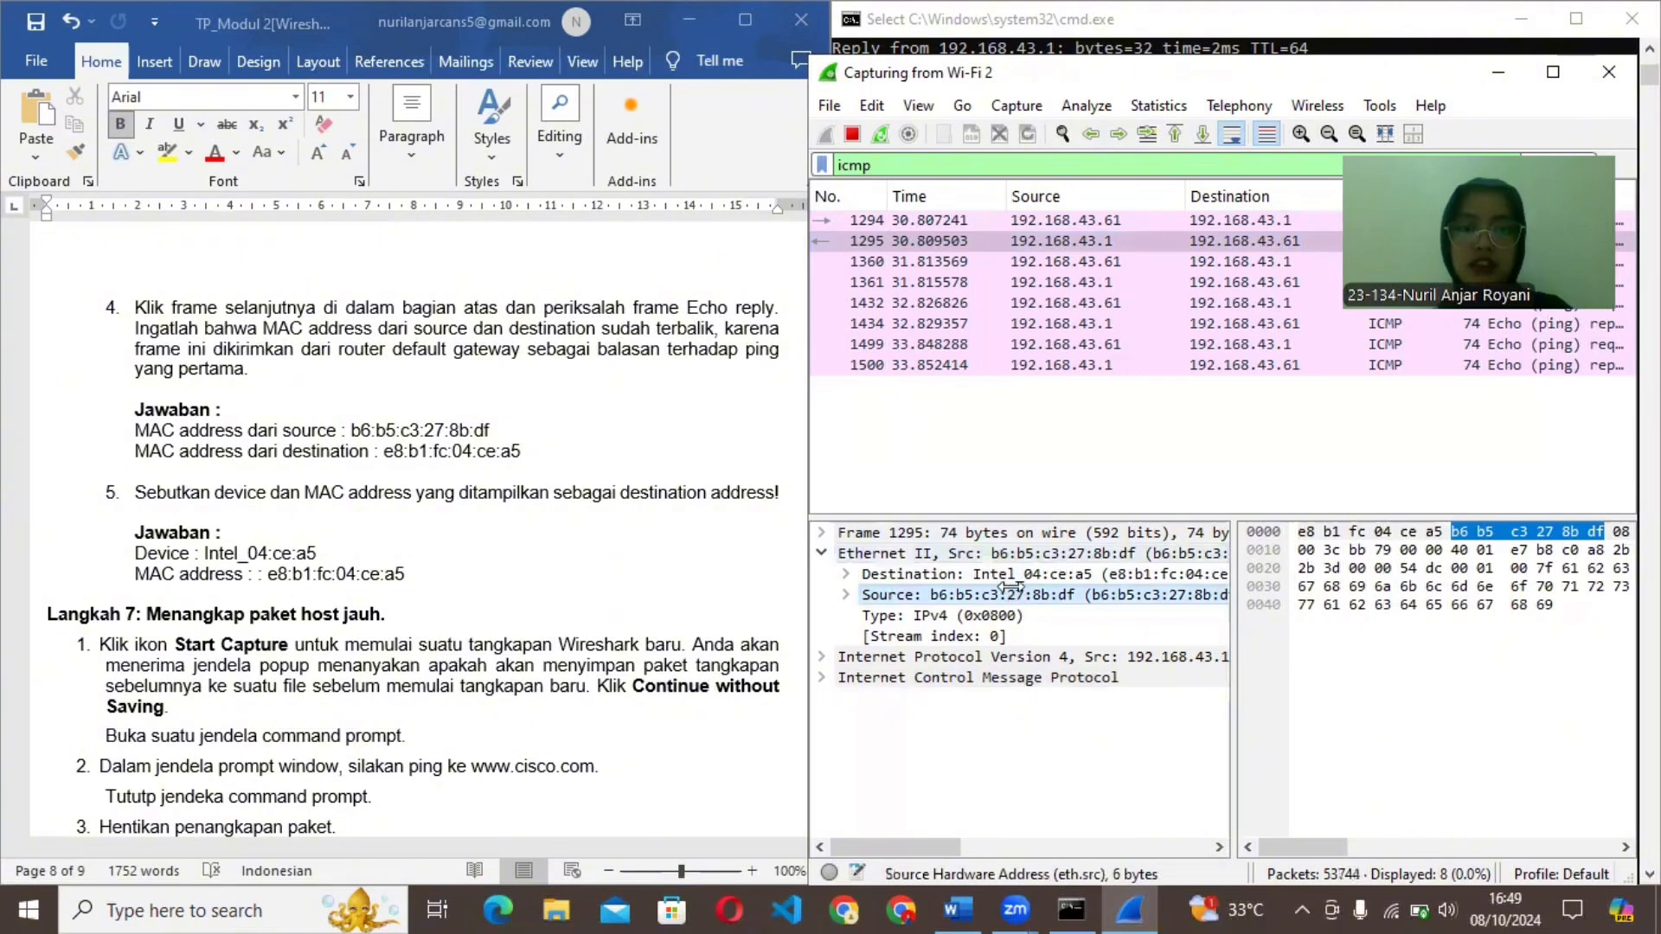
pyautogui.click(1003, 573)
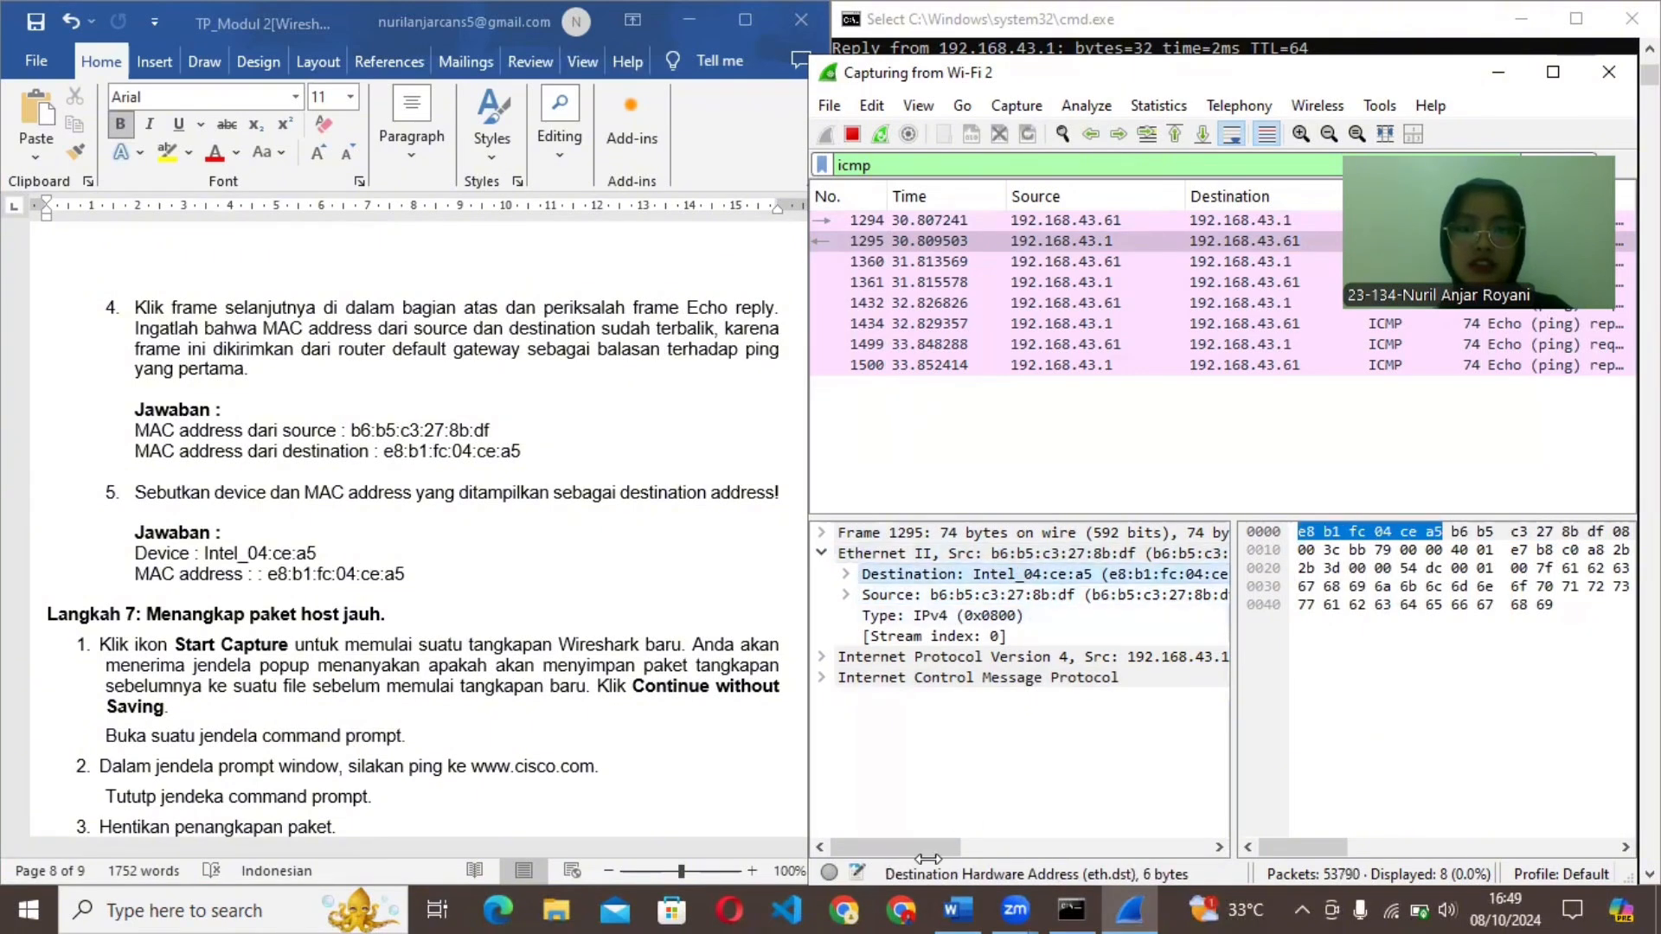
pyautogui.moveTo(928, 854); pyautogui.dragTo(941, 846)
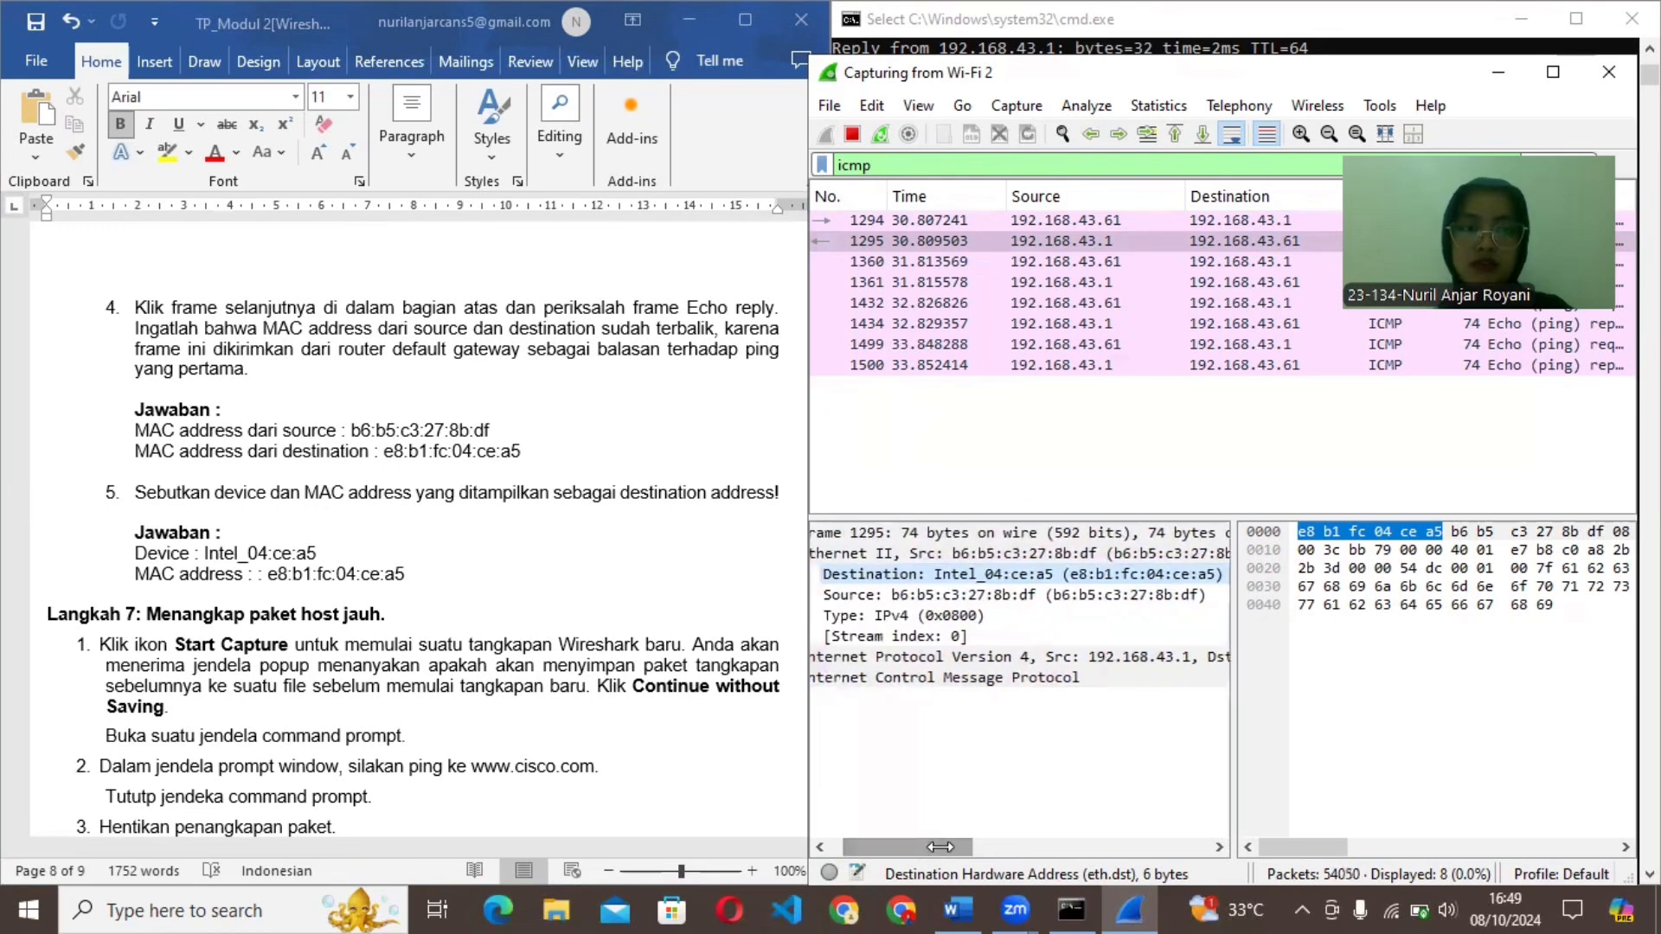
# Check the device and MAC address answers to item 5 against the Echo reply's Ethernet II Destination field.
pyautogui.click(468, 526)
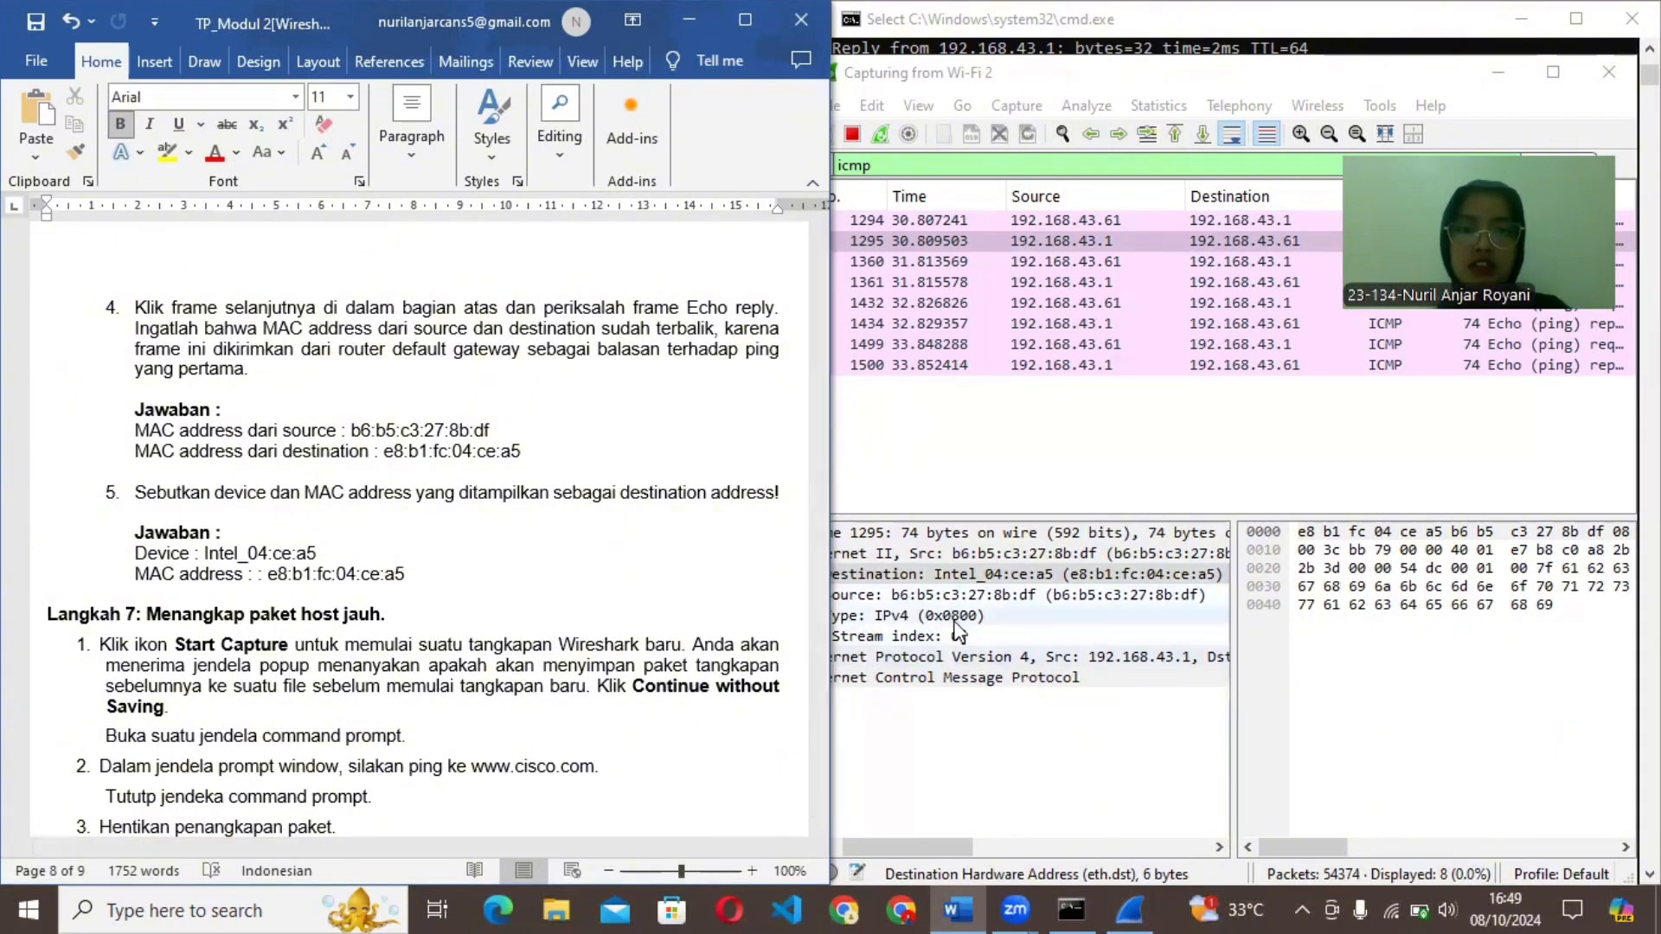
pyautogui.click(1007, 581)
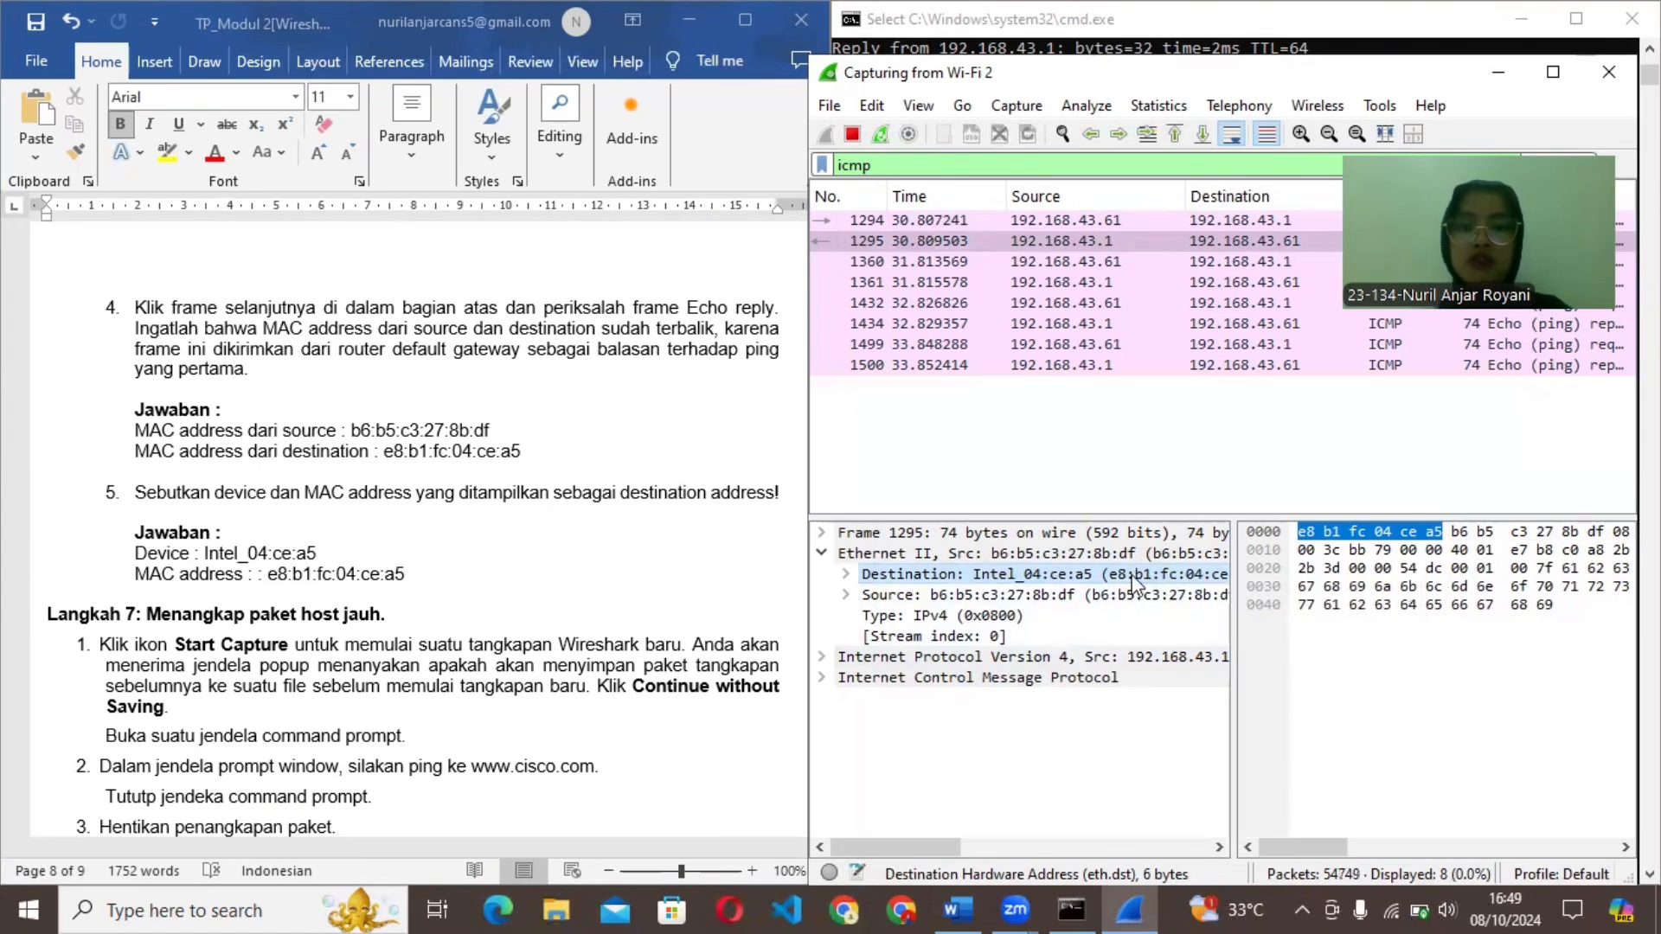
pyautogui.click(554, 562)
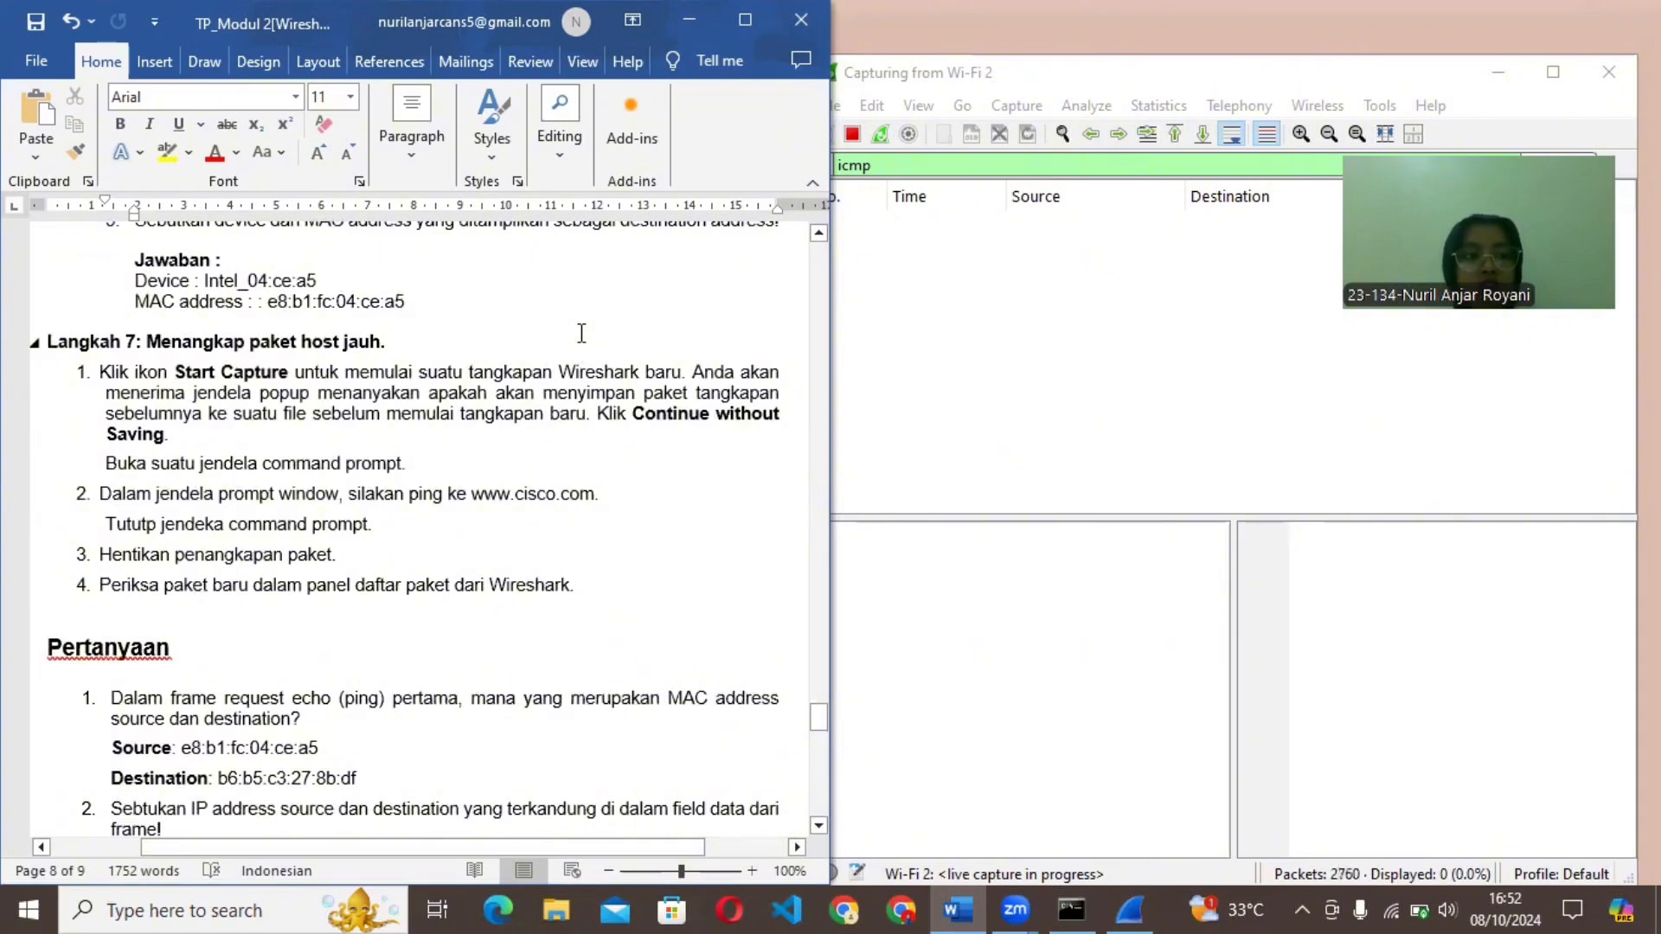
pyautogui.middleClick(581, 333)
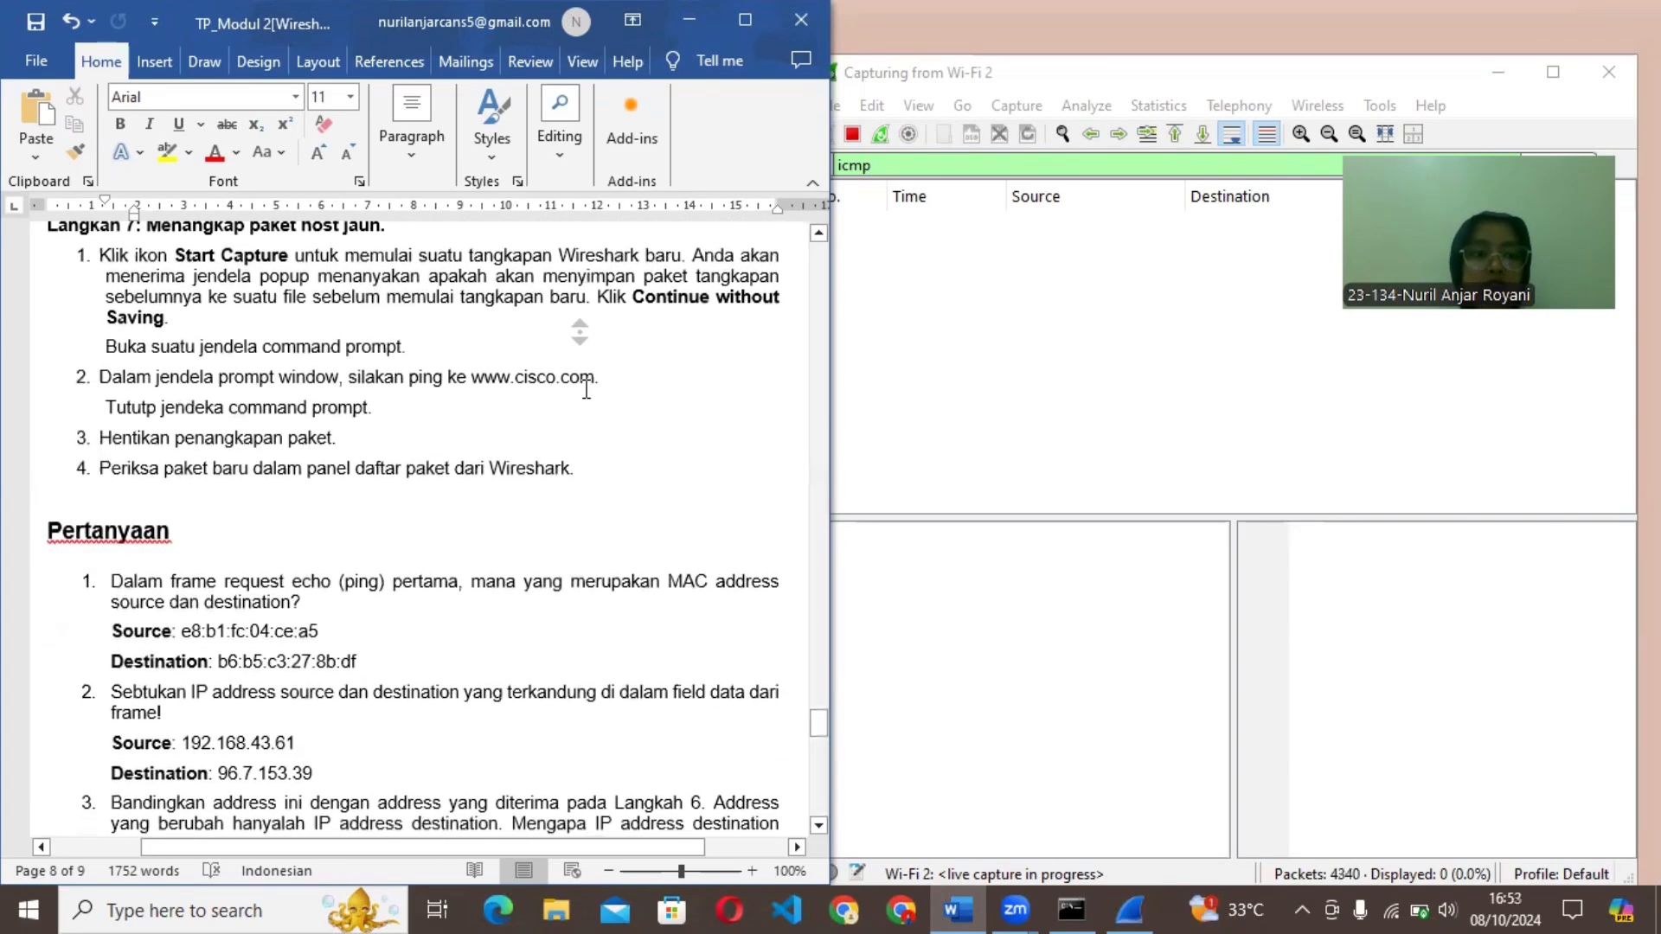
pyautogui.middleClick(586, 388)
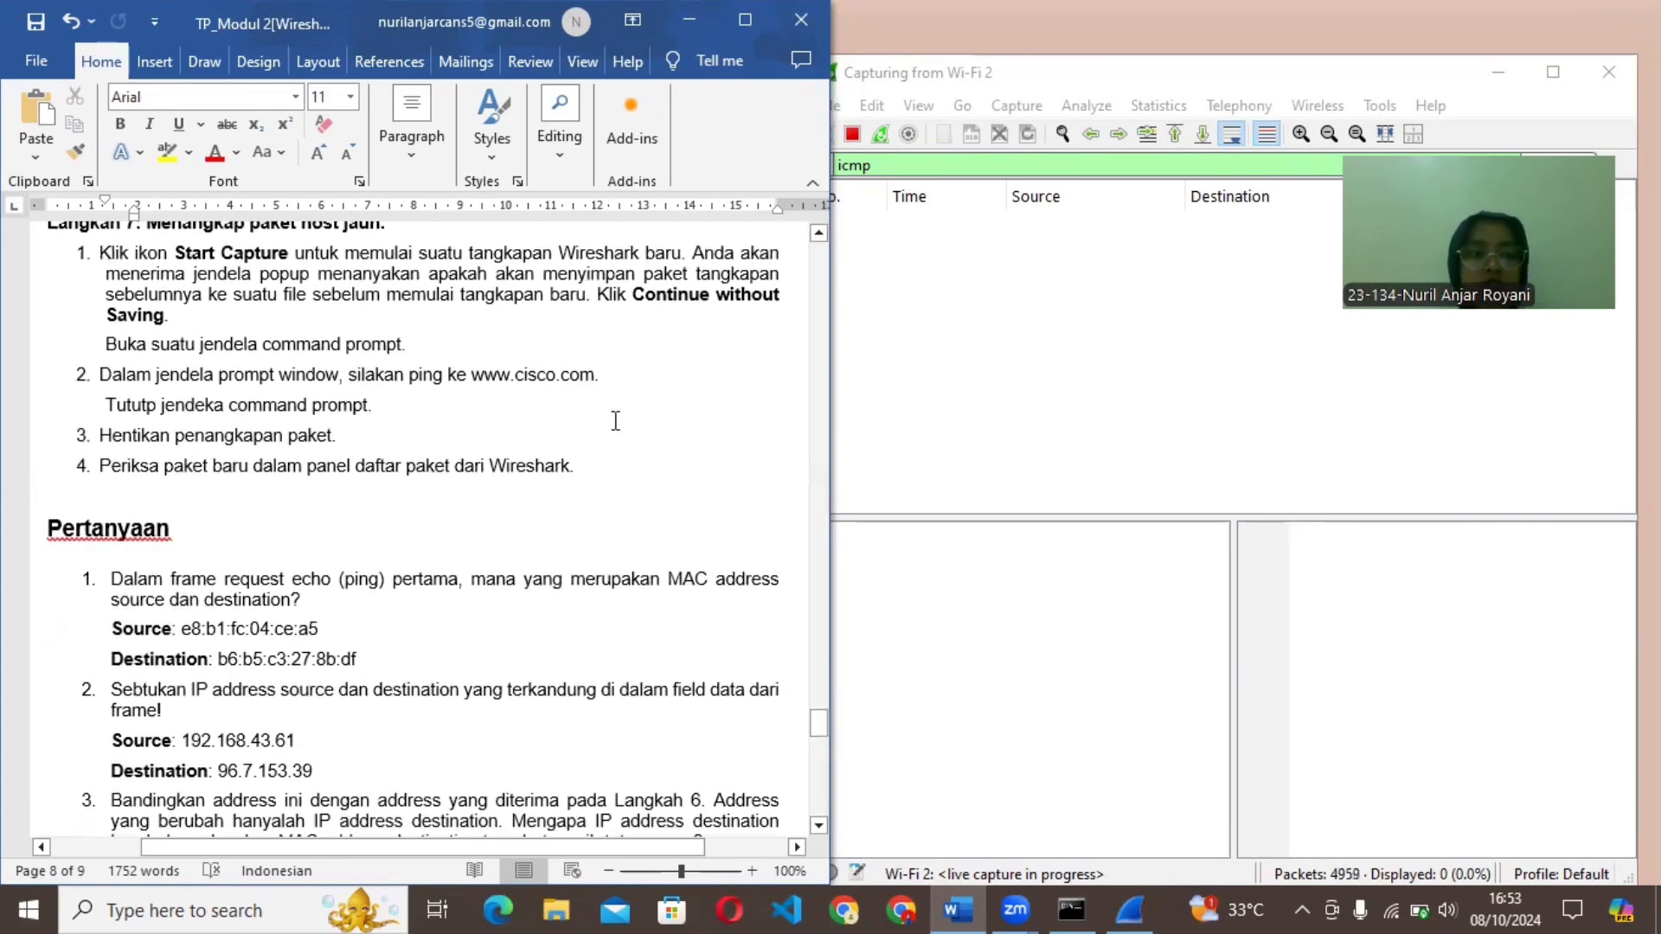
pyautogui.middleClick(615, 421)
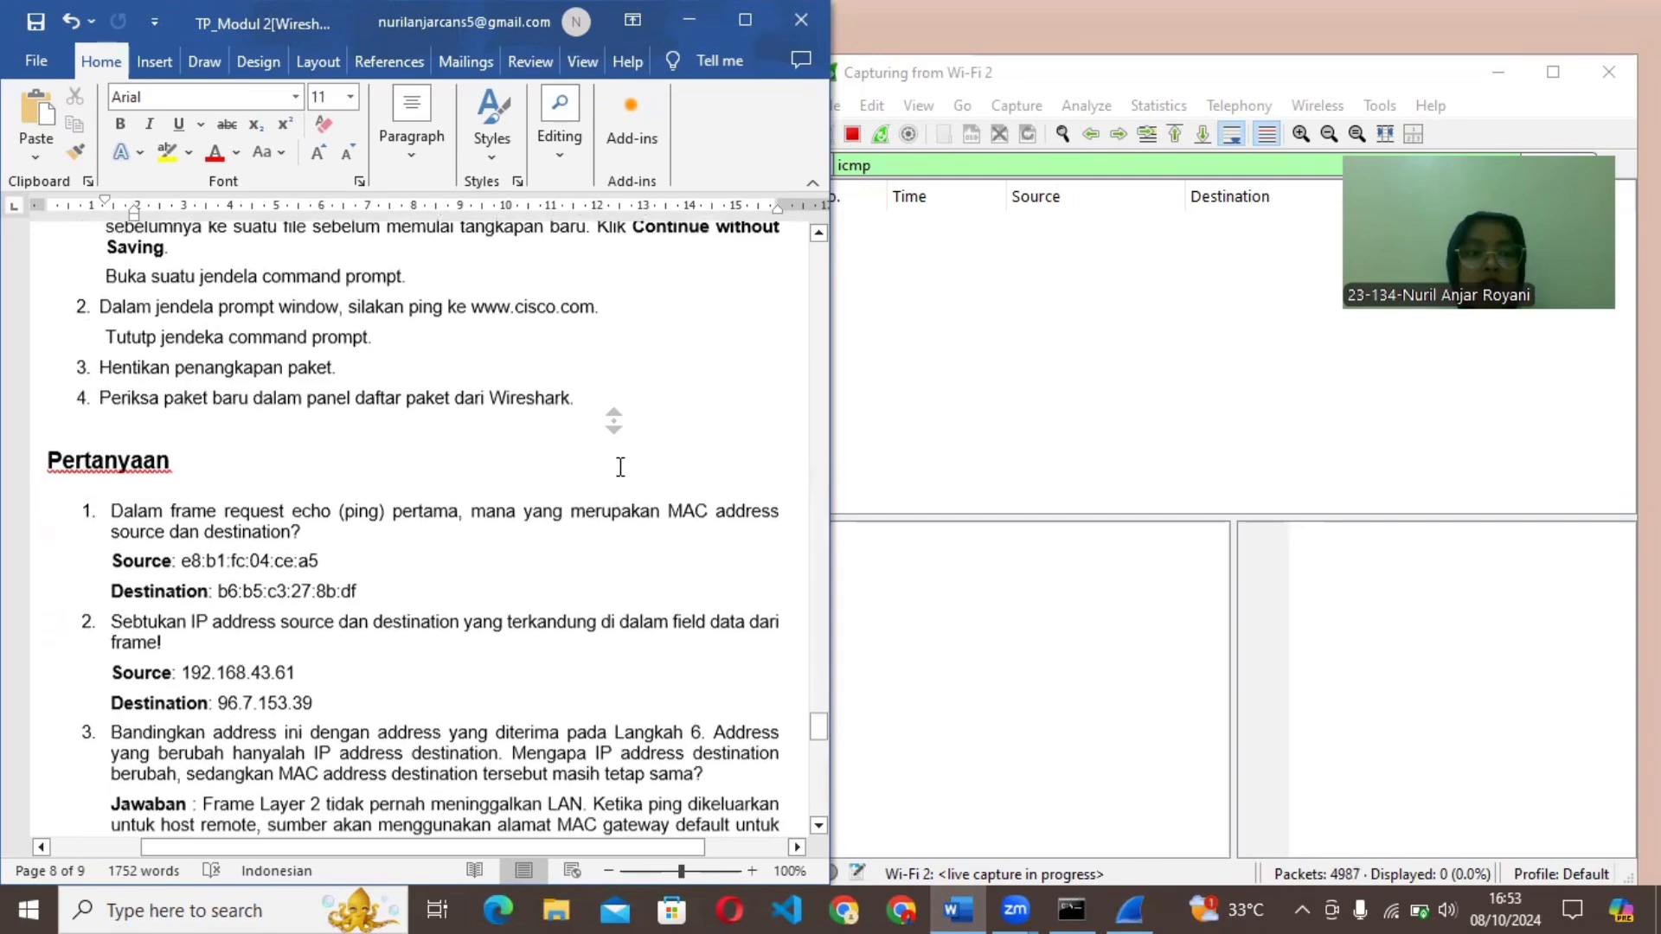
pyautogui.middleClick(620, 467)
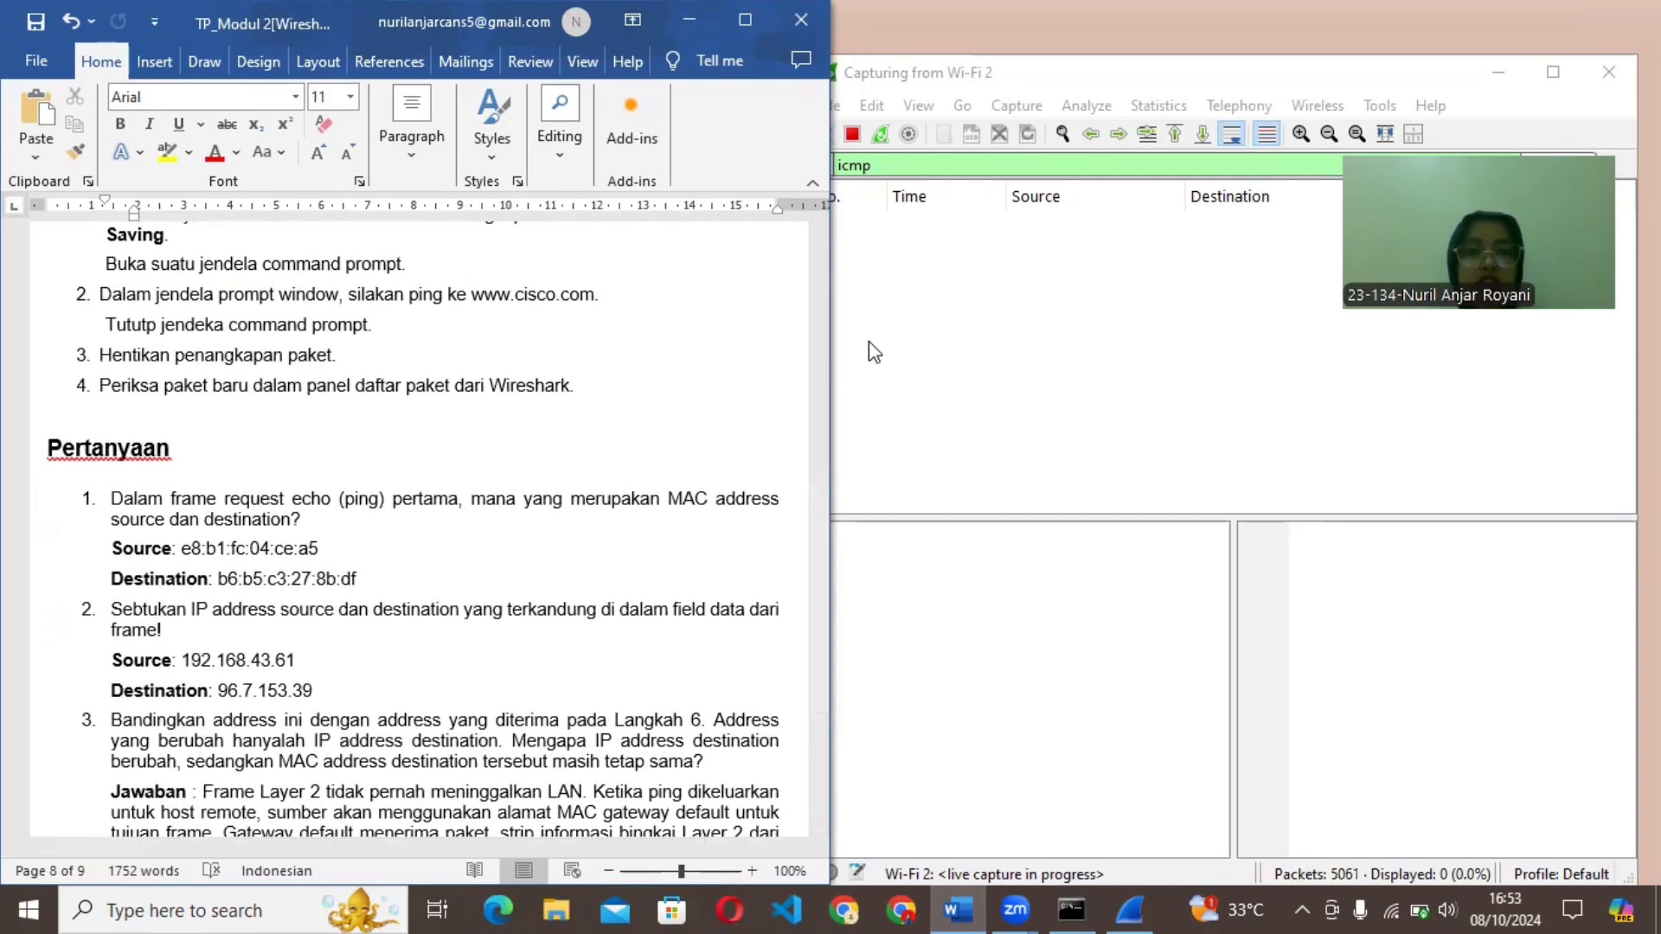
pyautogui.click(917, 346)
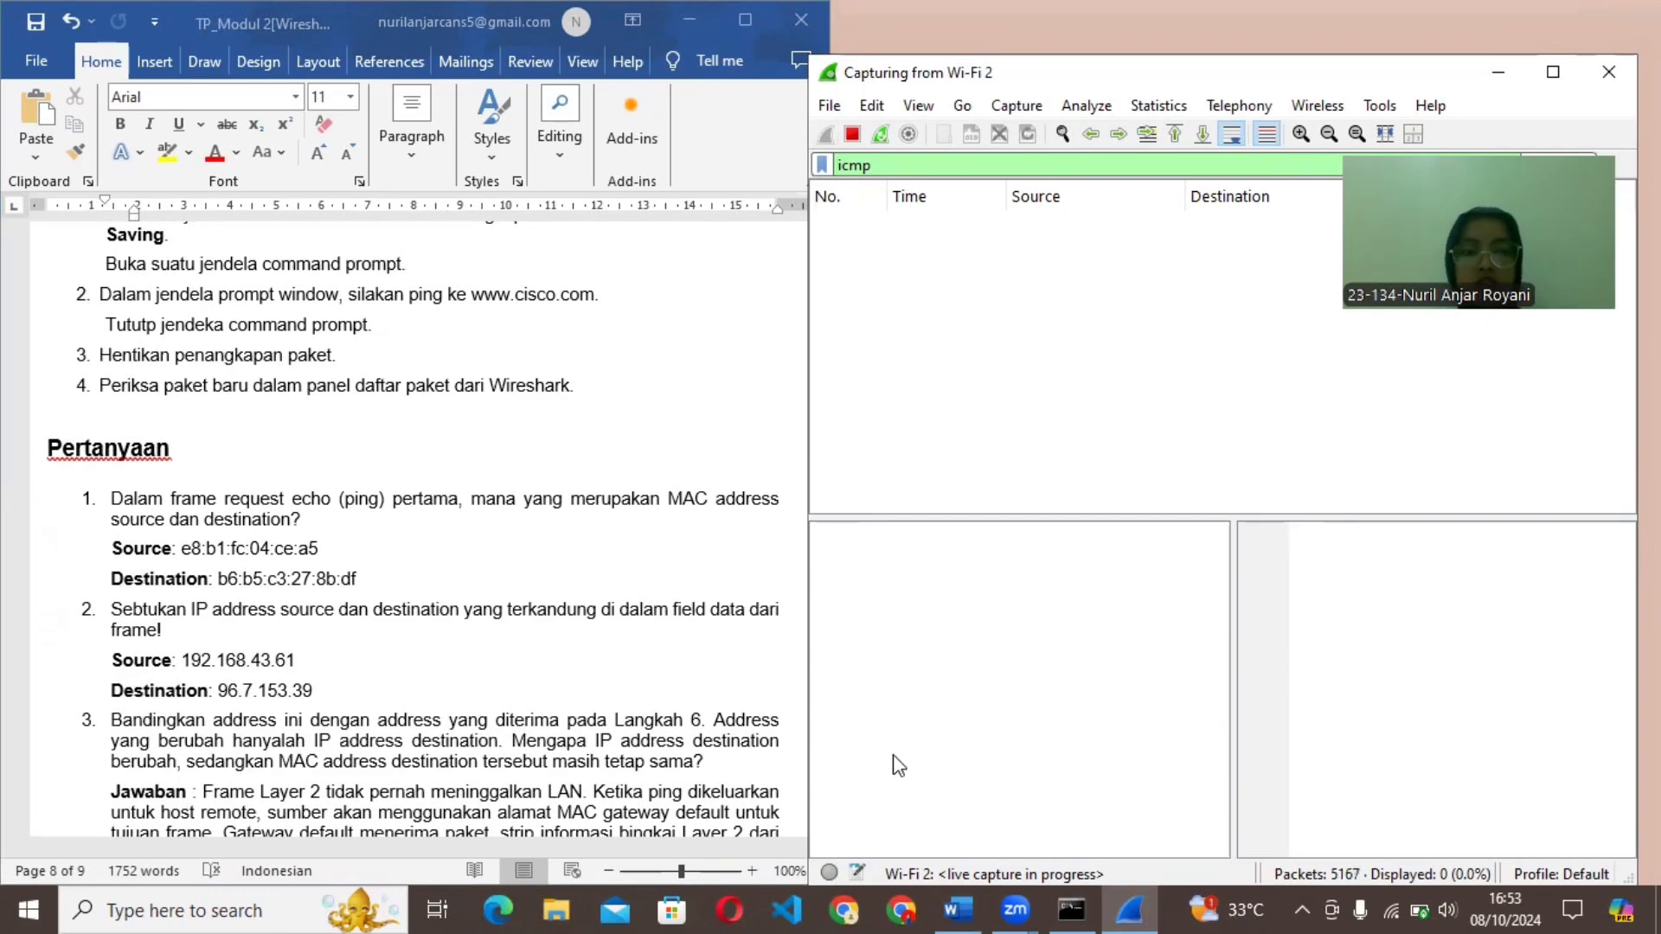
pyautogui.click(1070, 908)
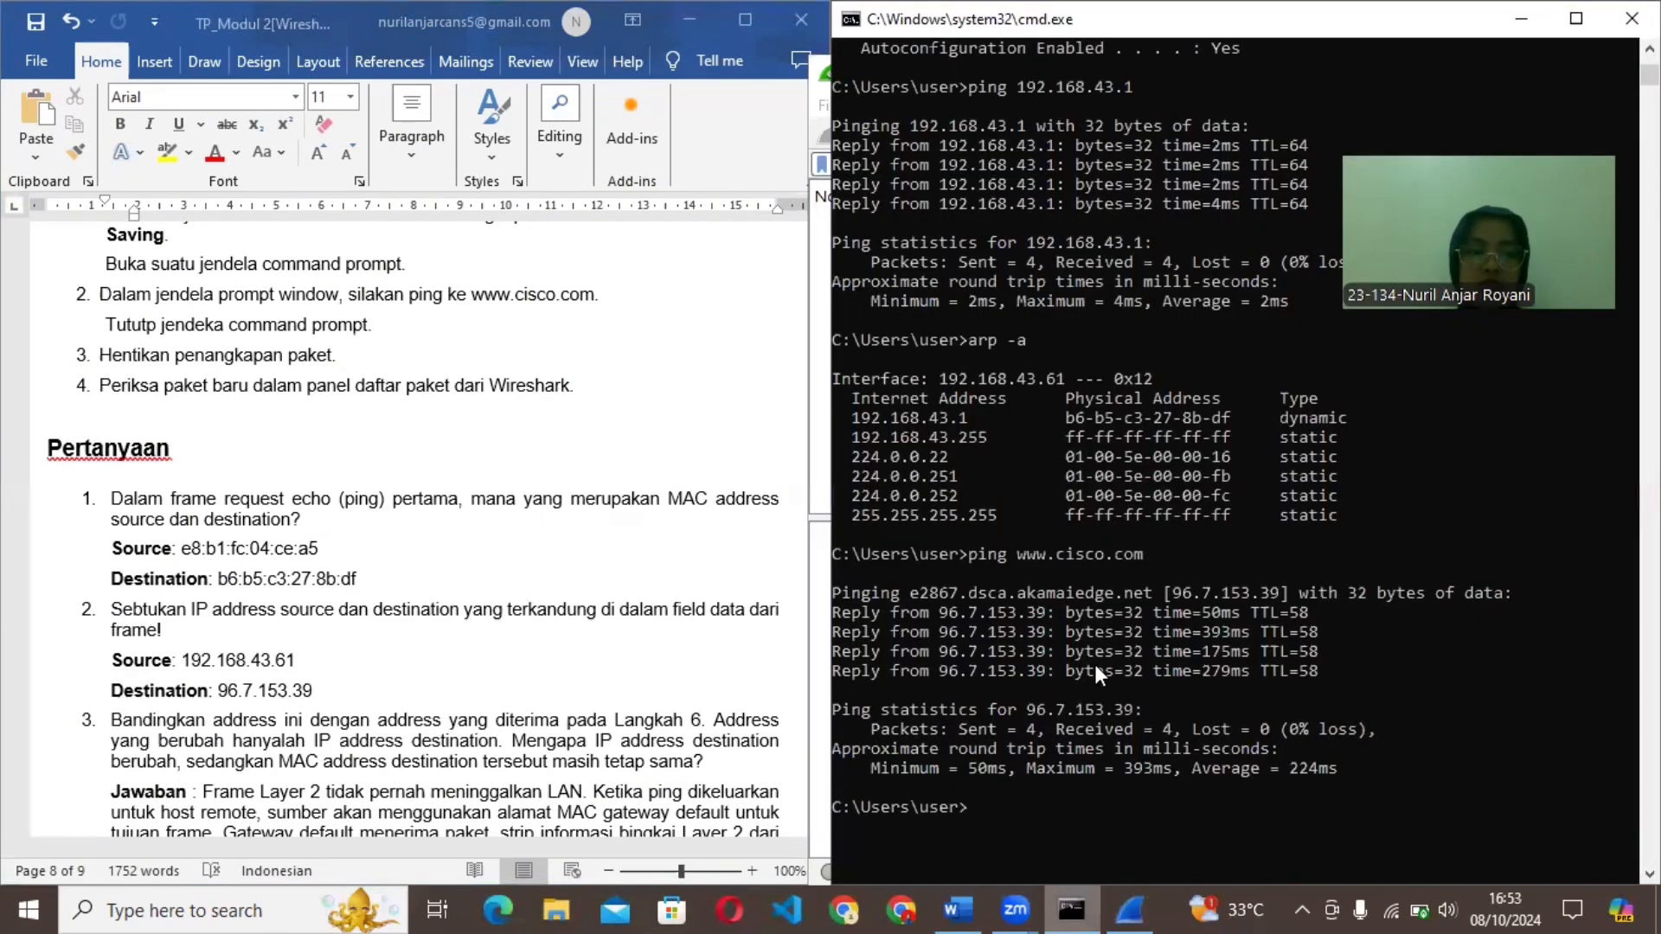
pyautogui.click(979, 807)
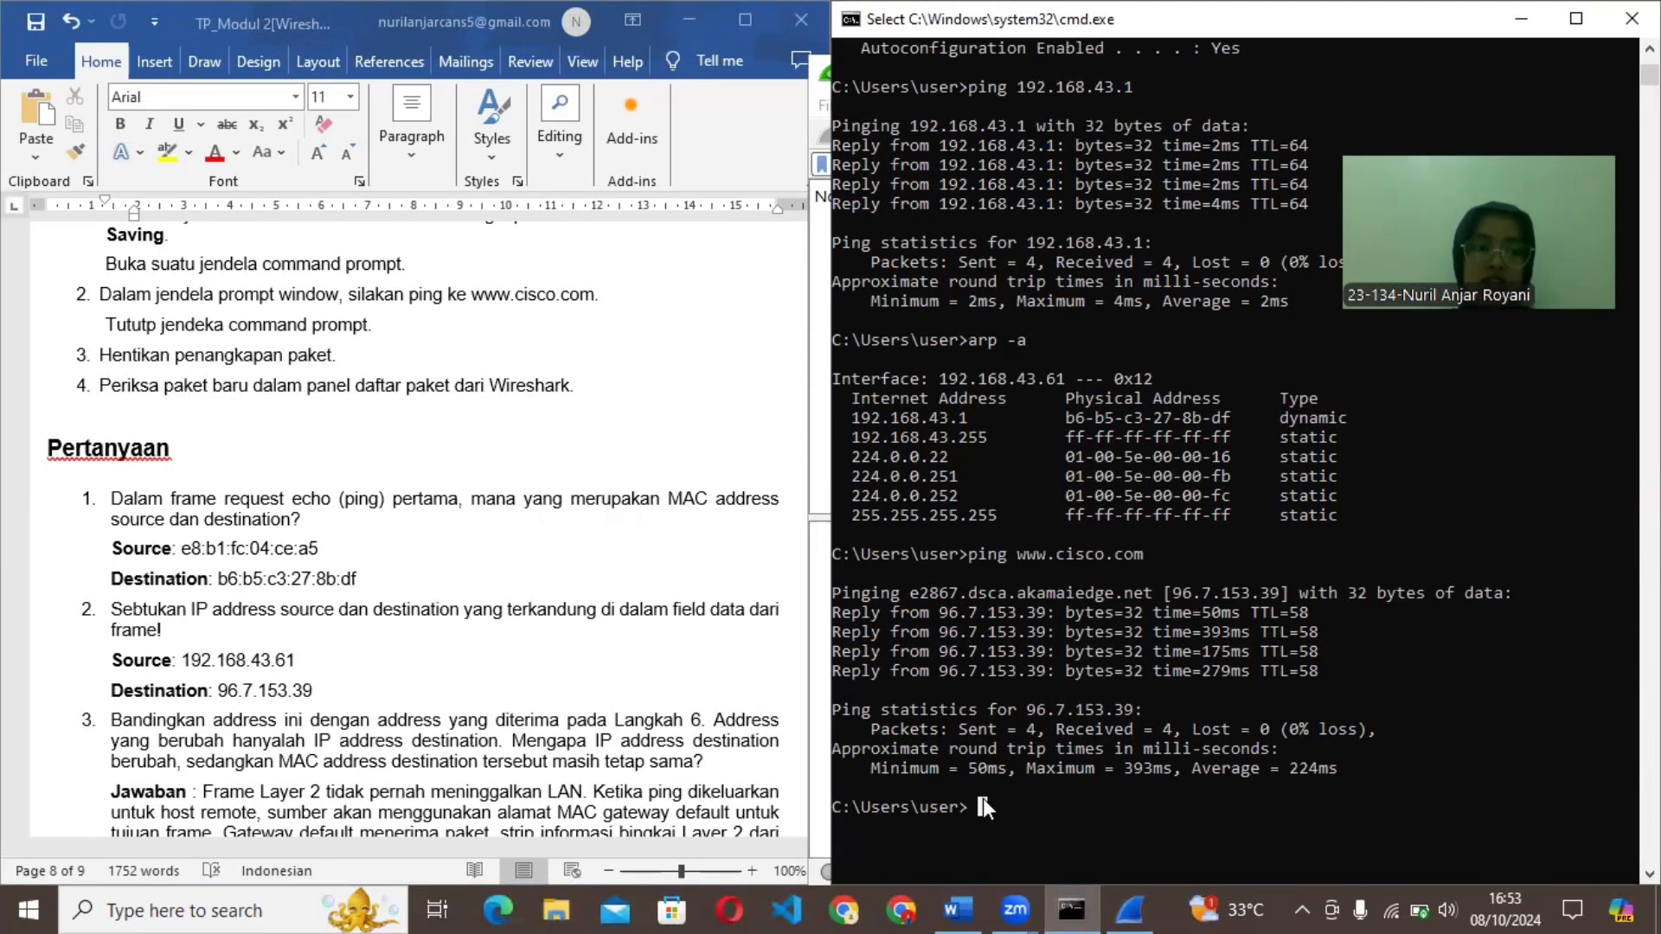
pyautogui.write('ping')
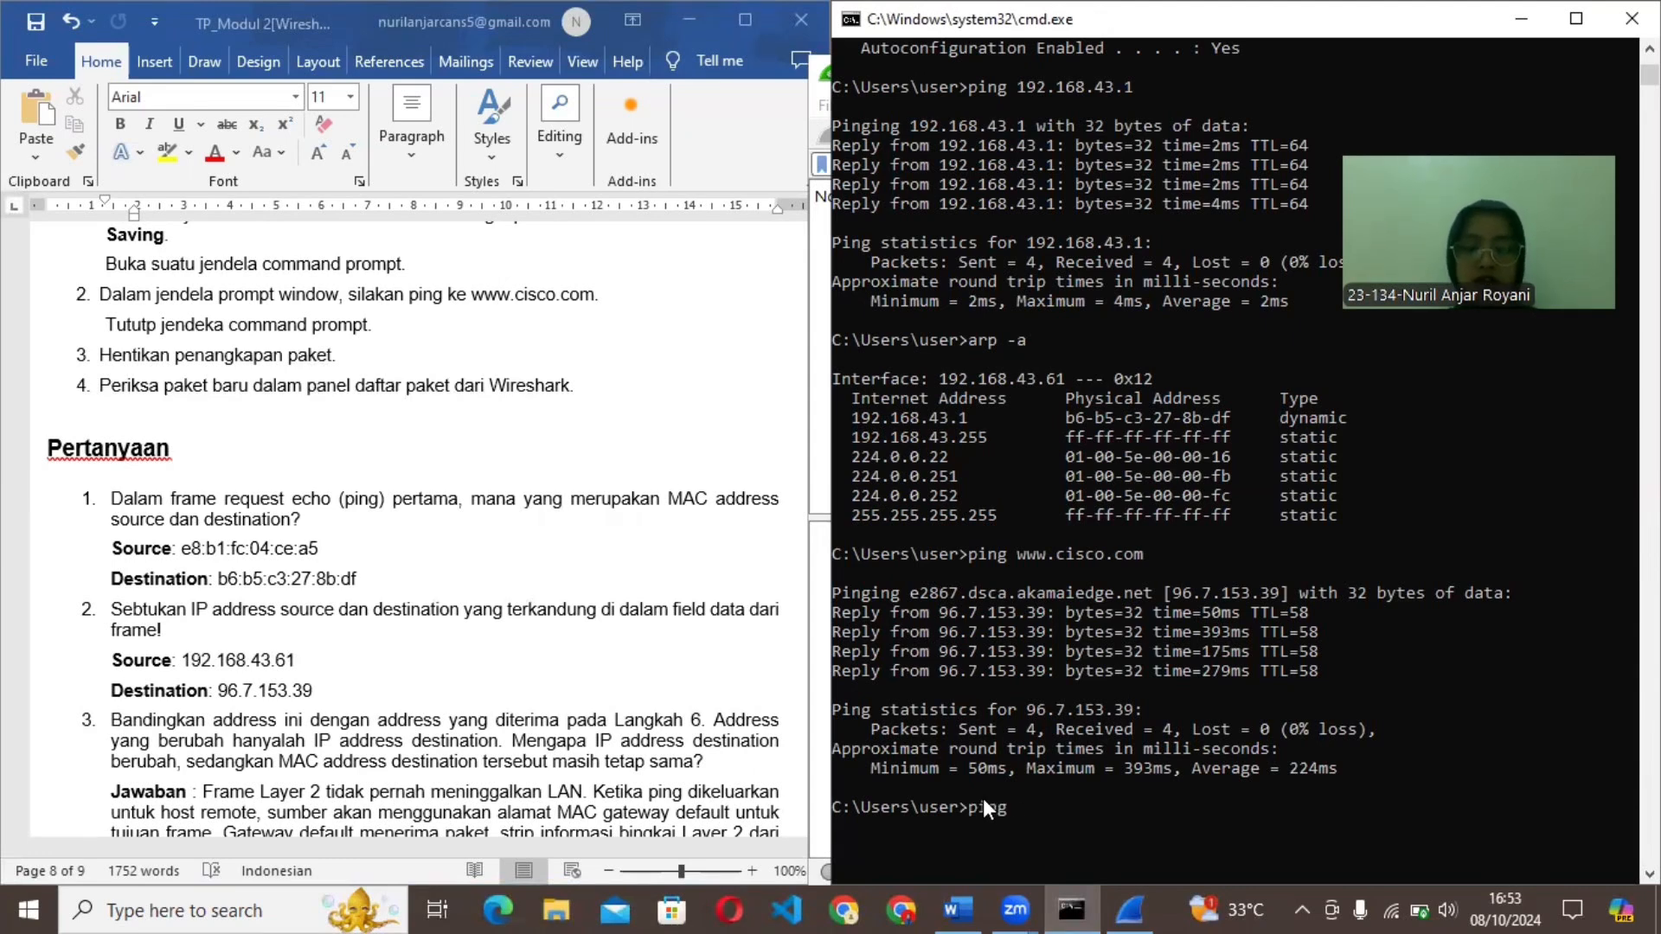
pyautogui.write(' www.cisco.com')
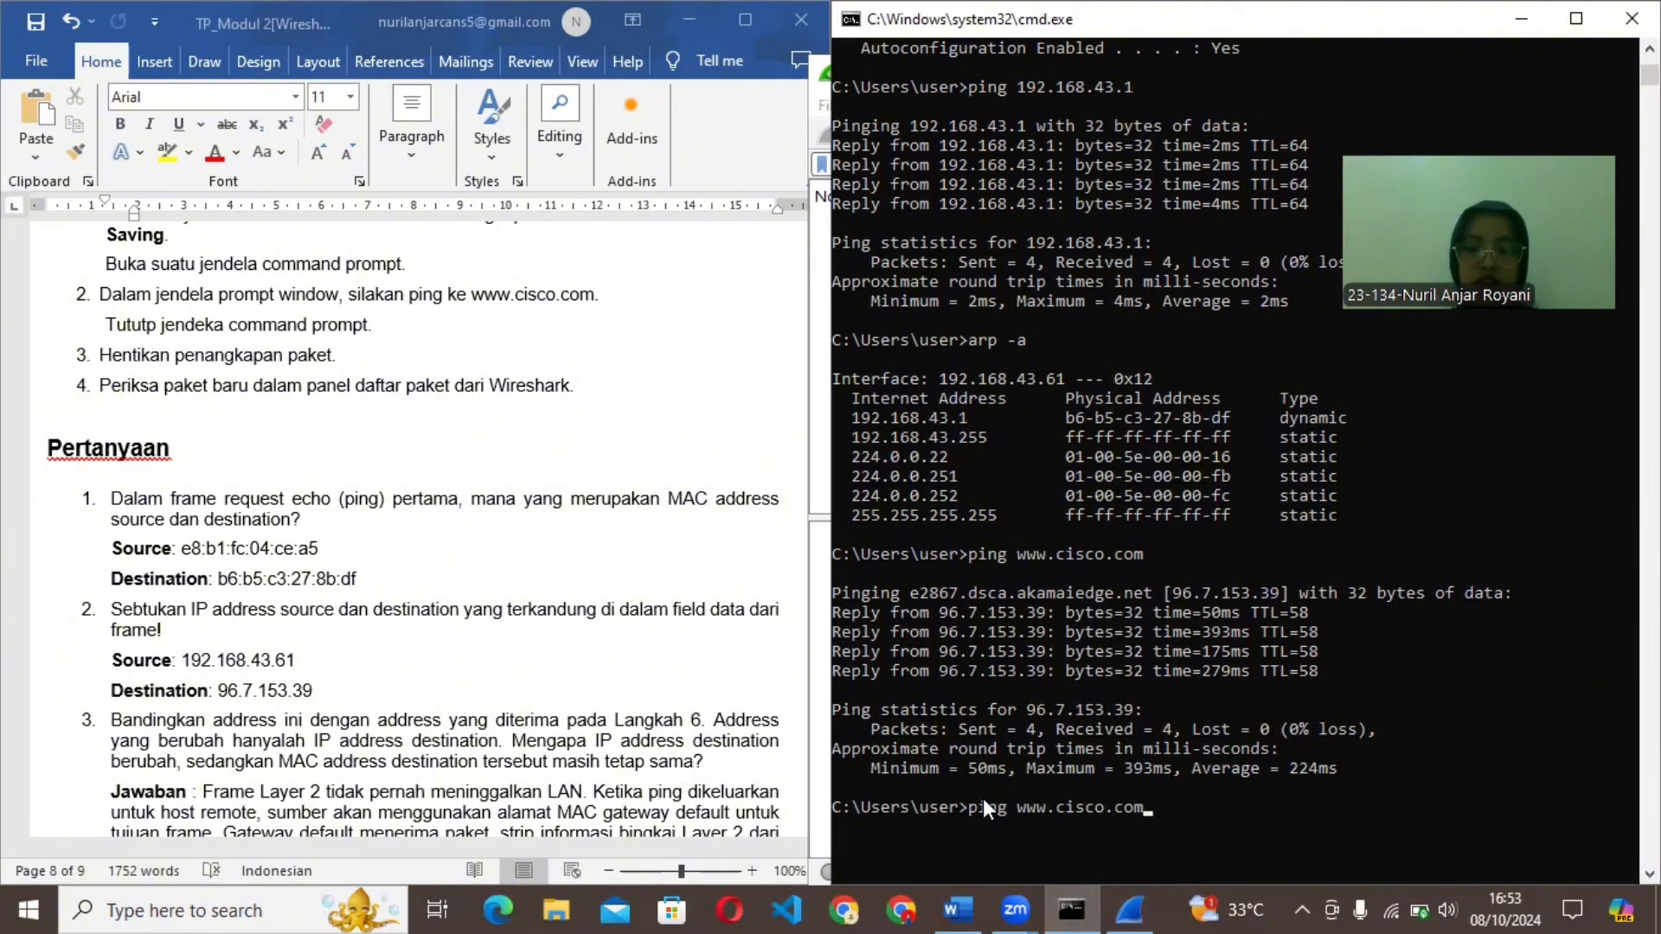
pyautogui.press('Return')
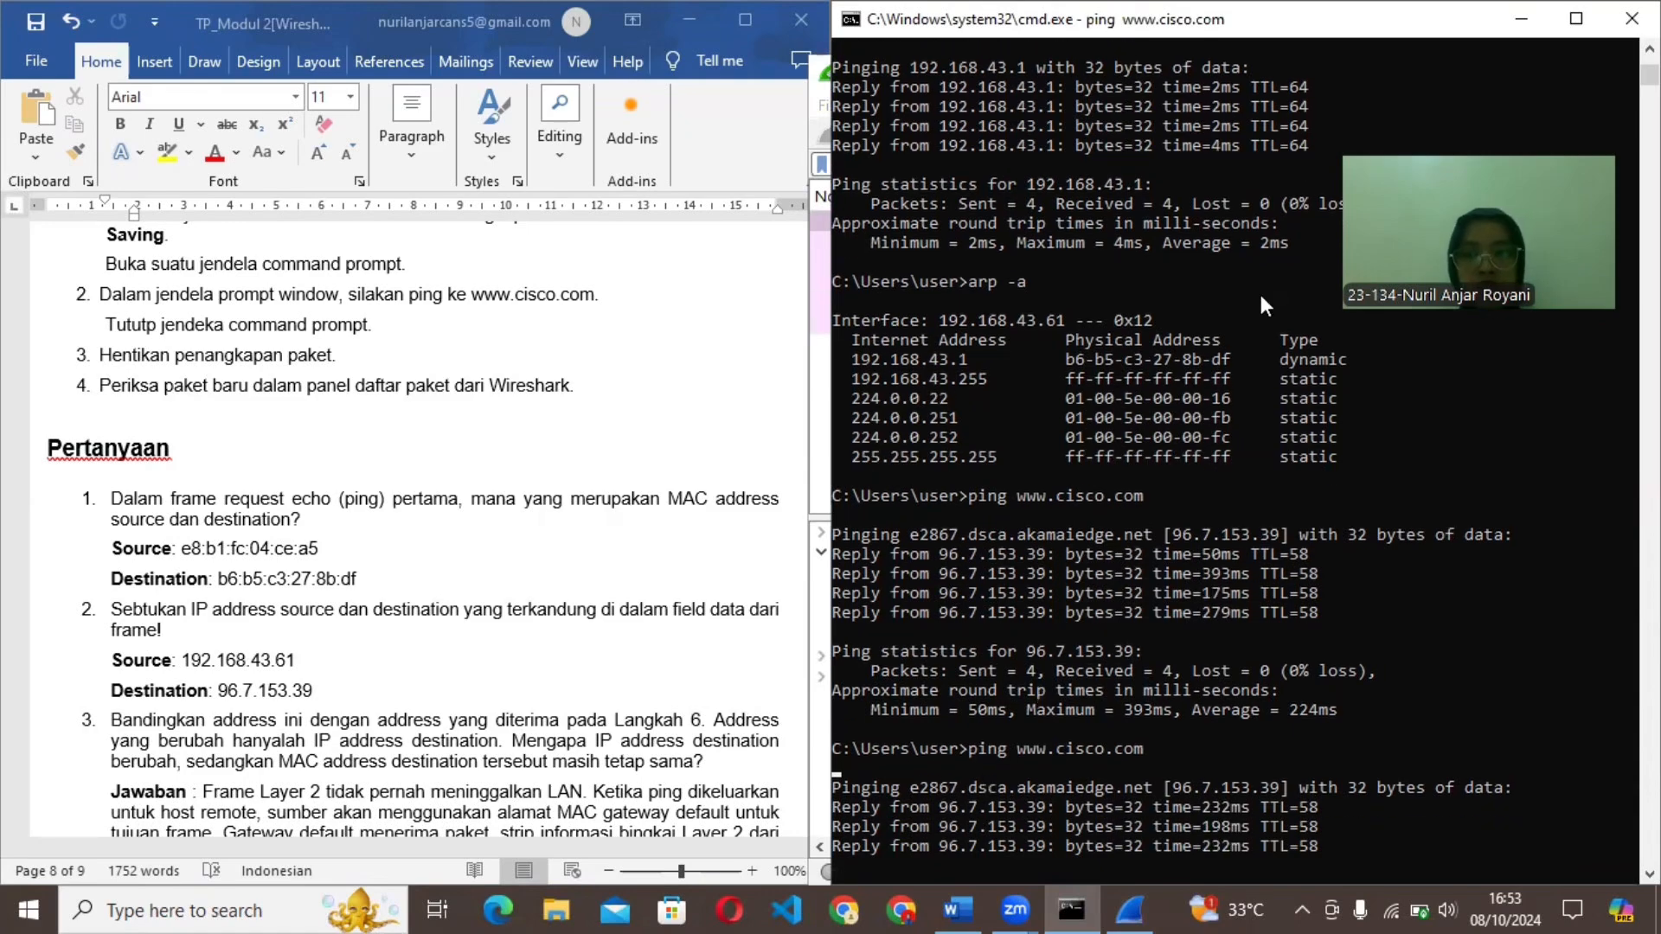
# Return to Wireshark and check Langkah 7 question 1 against the first ping request's Source and Destination MAC addresses.
pyautogui.click(1520, 19)
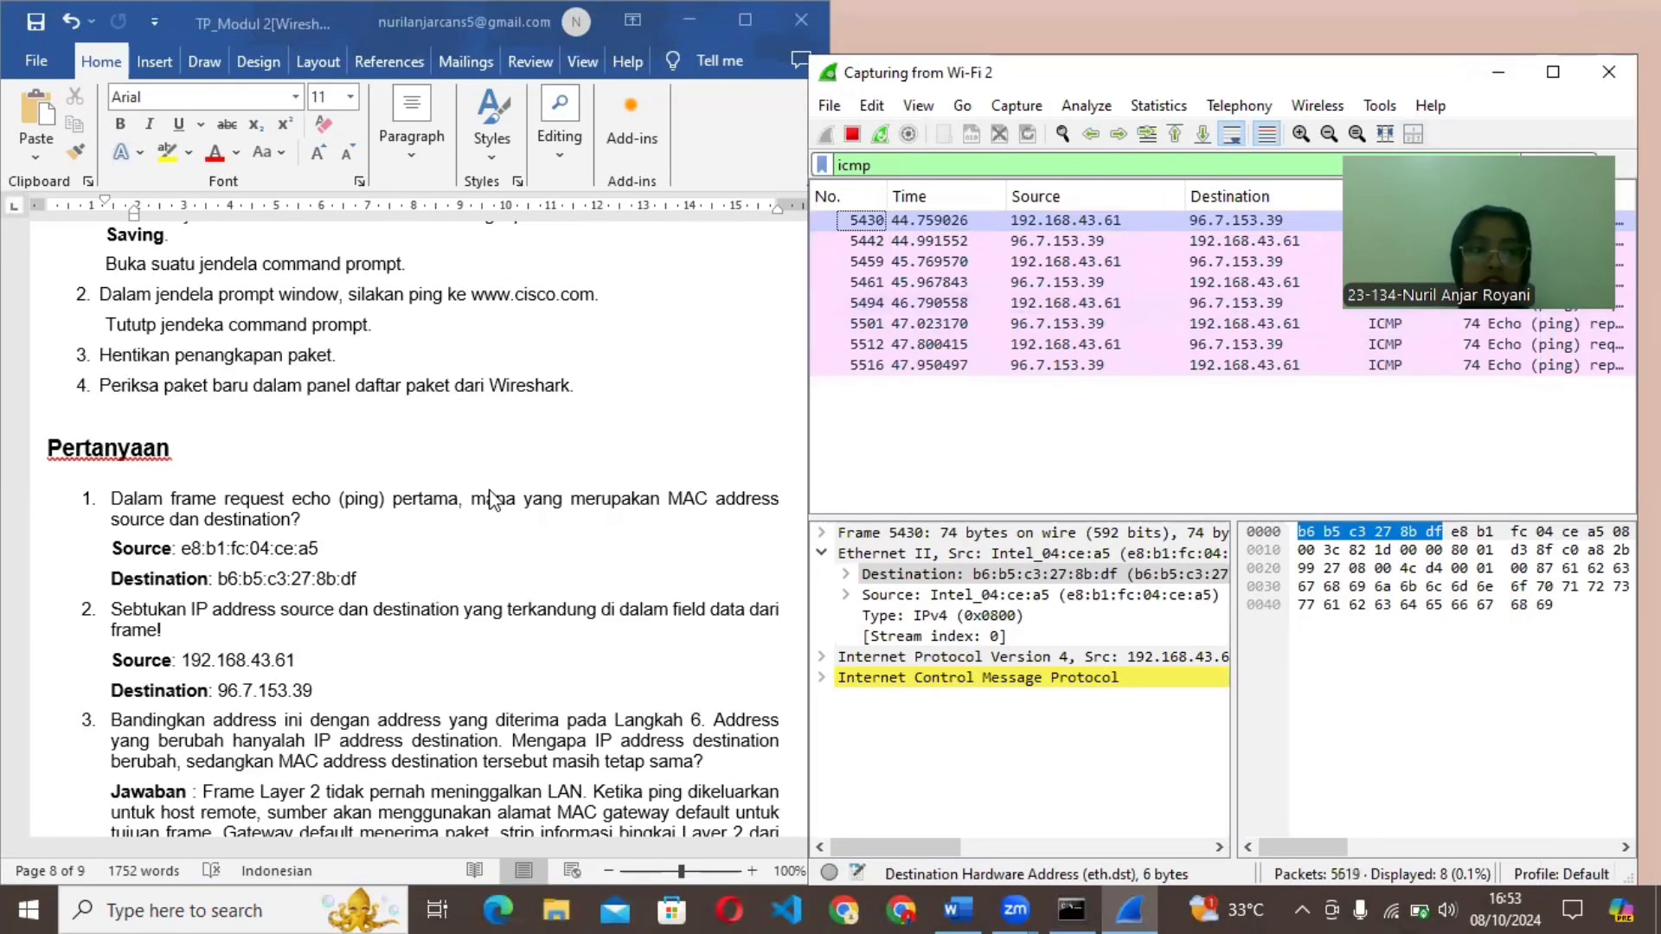
pyautogui.click(999, 594)
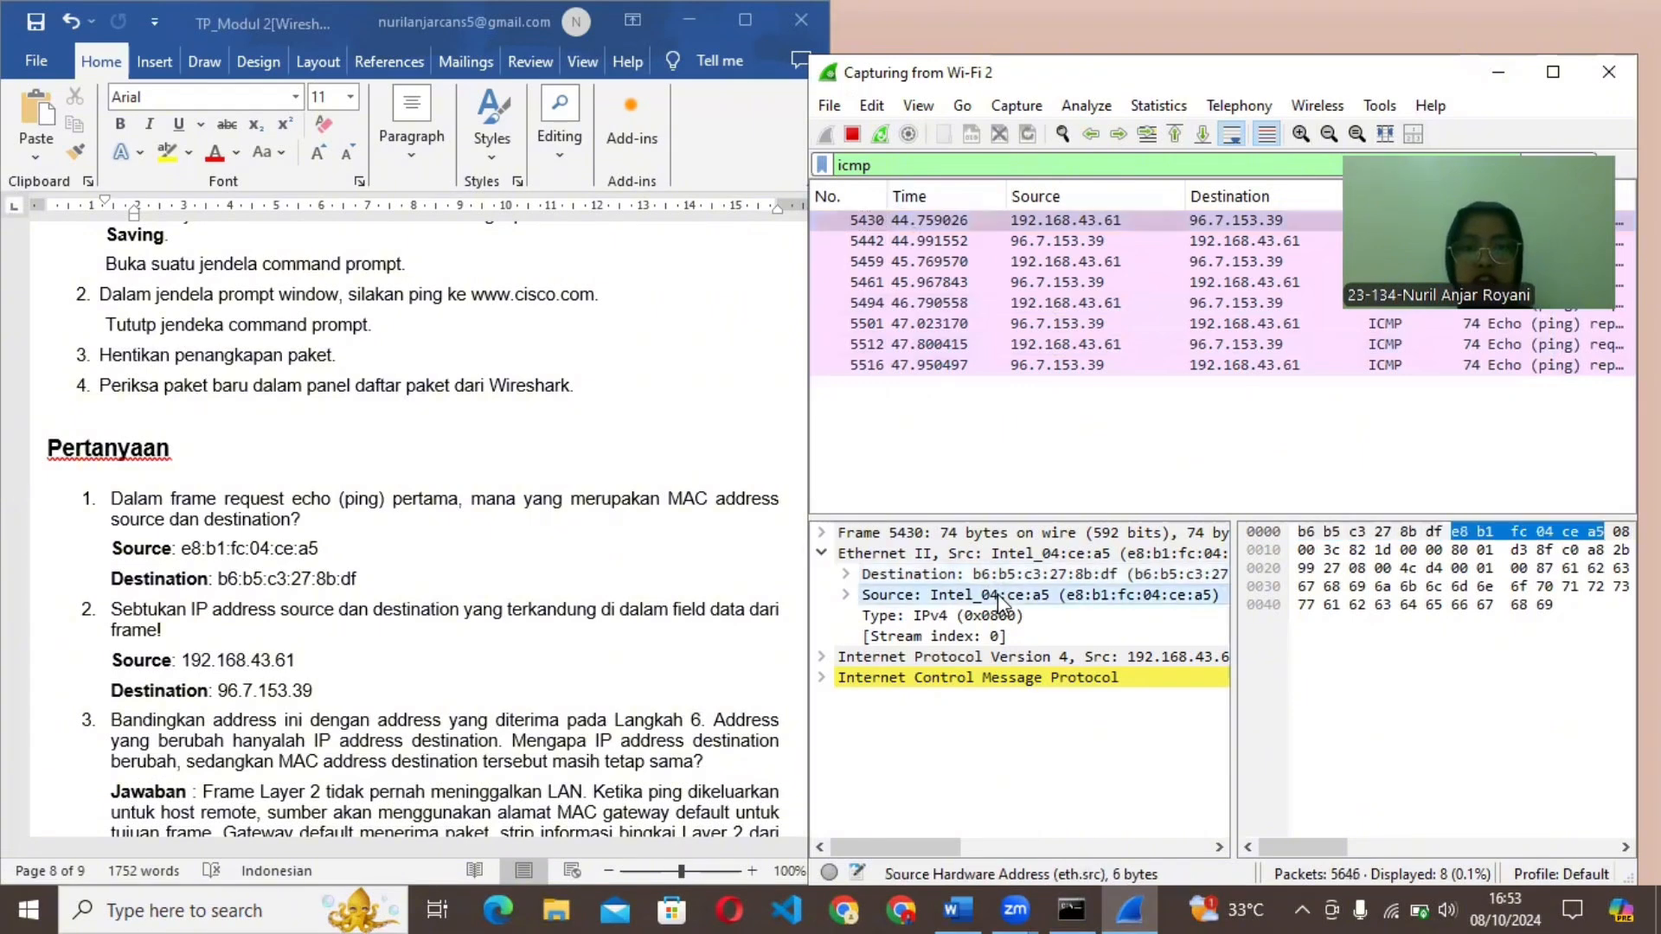
pyautogui.click(1087, 572)
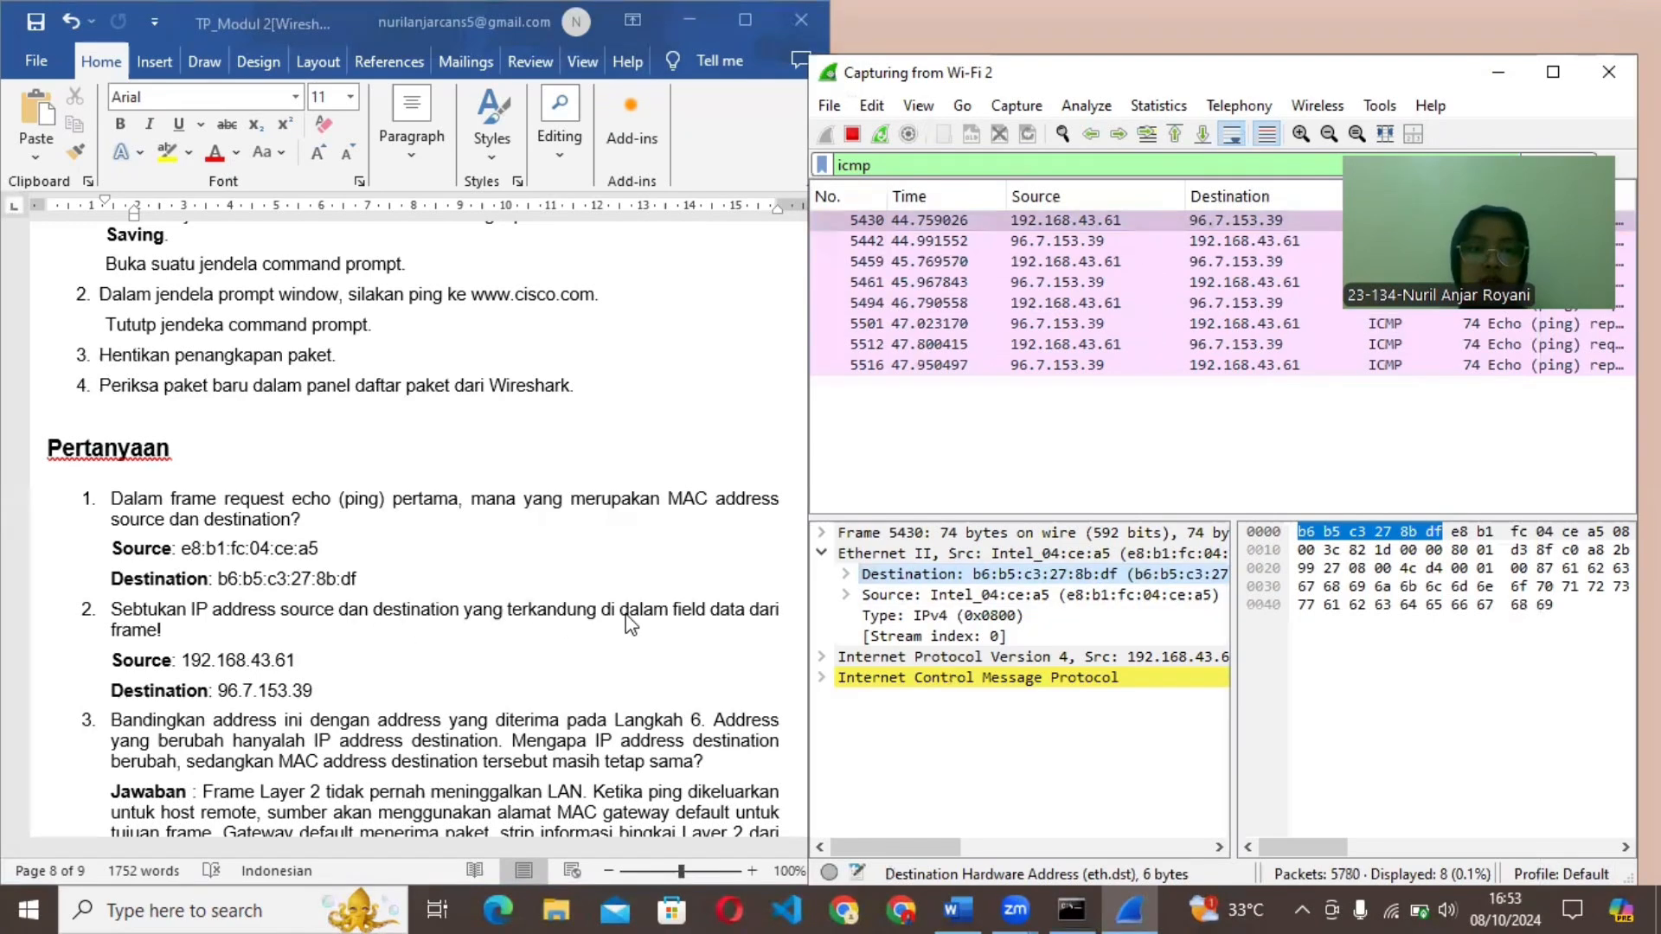
pyautogui.click(264, 841)
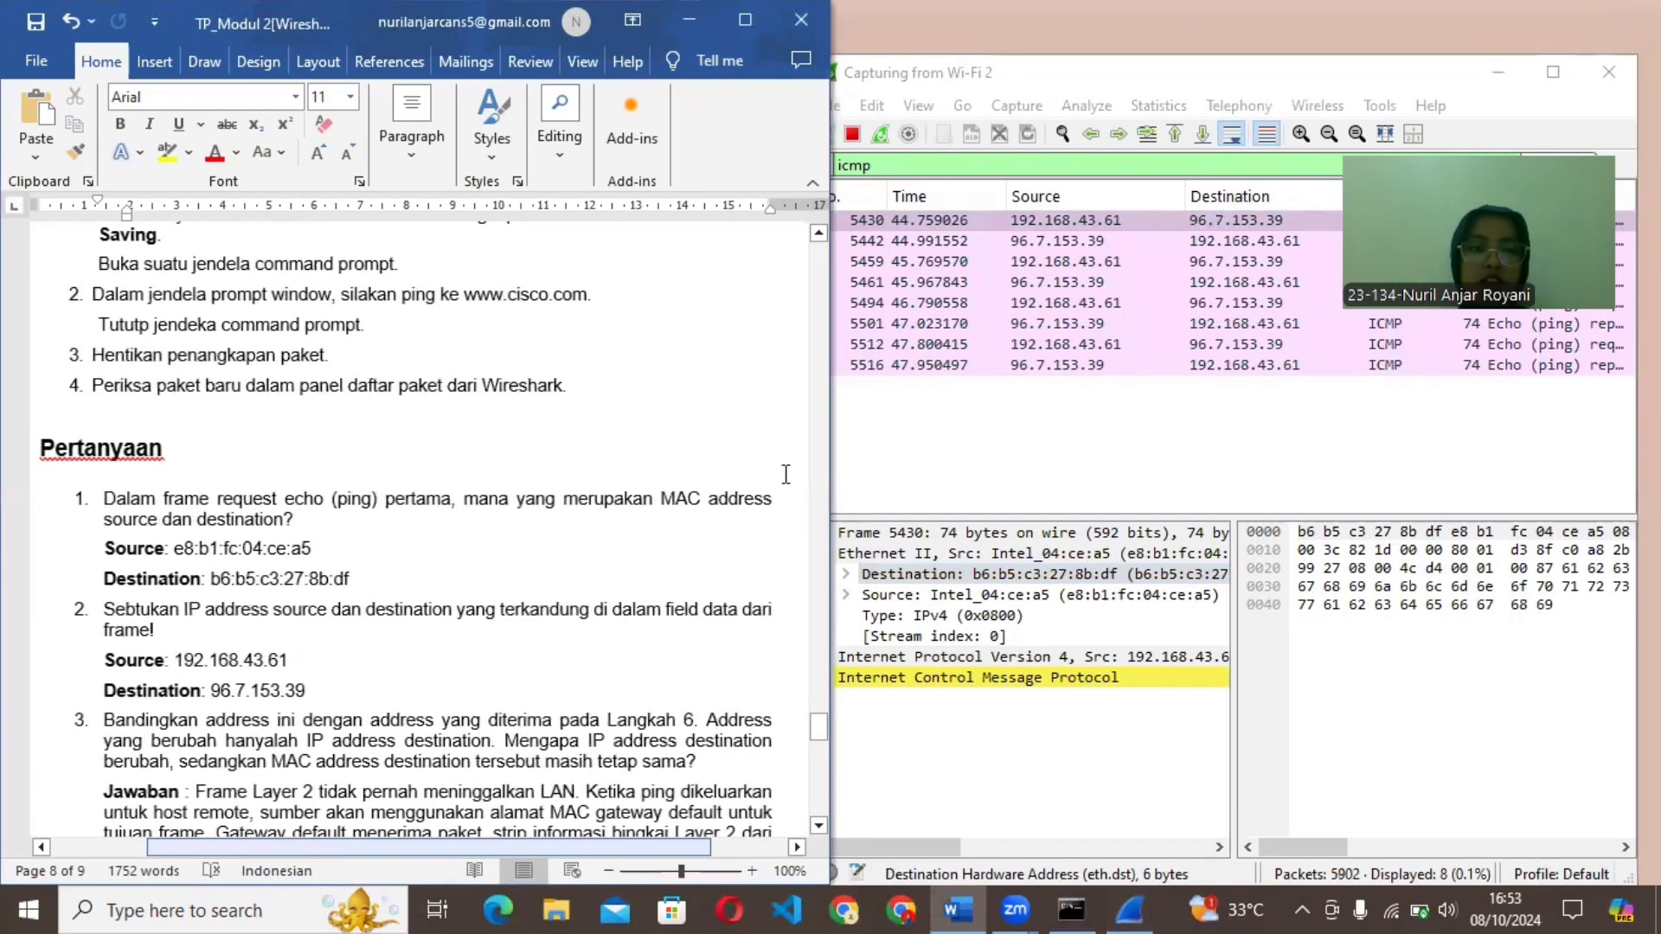
# Compare the Langkah 7 question 2 answers with the first ping request's Source and Destination IP addresses in the packet list.
pyautogui.moveTo(812, 728); pyautogui.dragTo(812, 742)
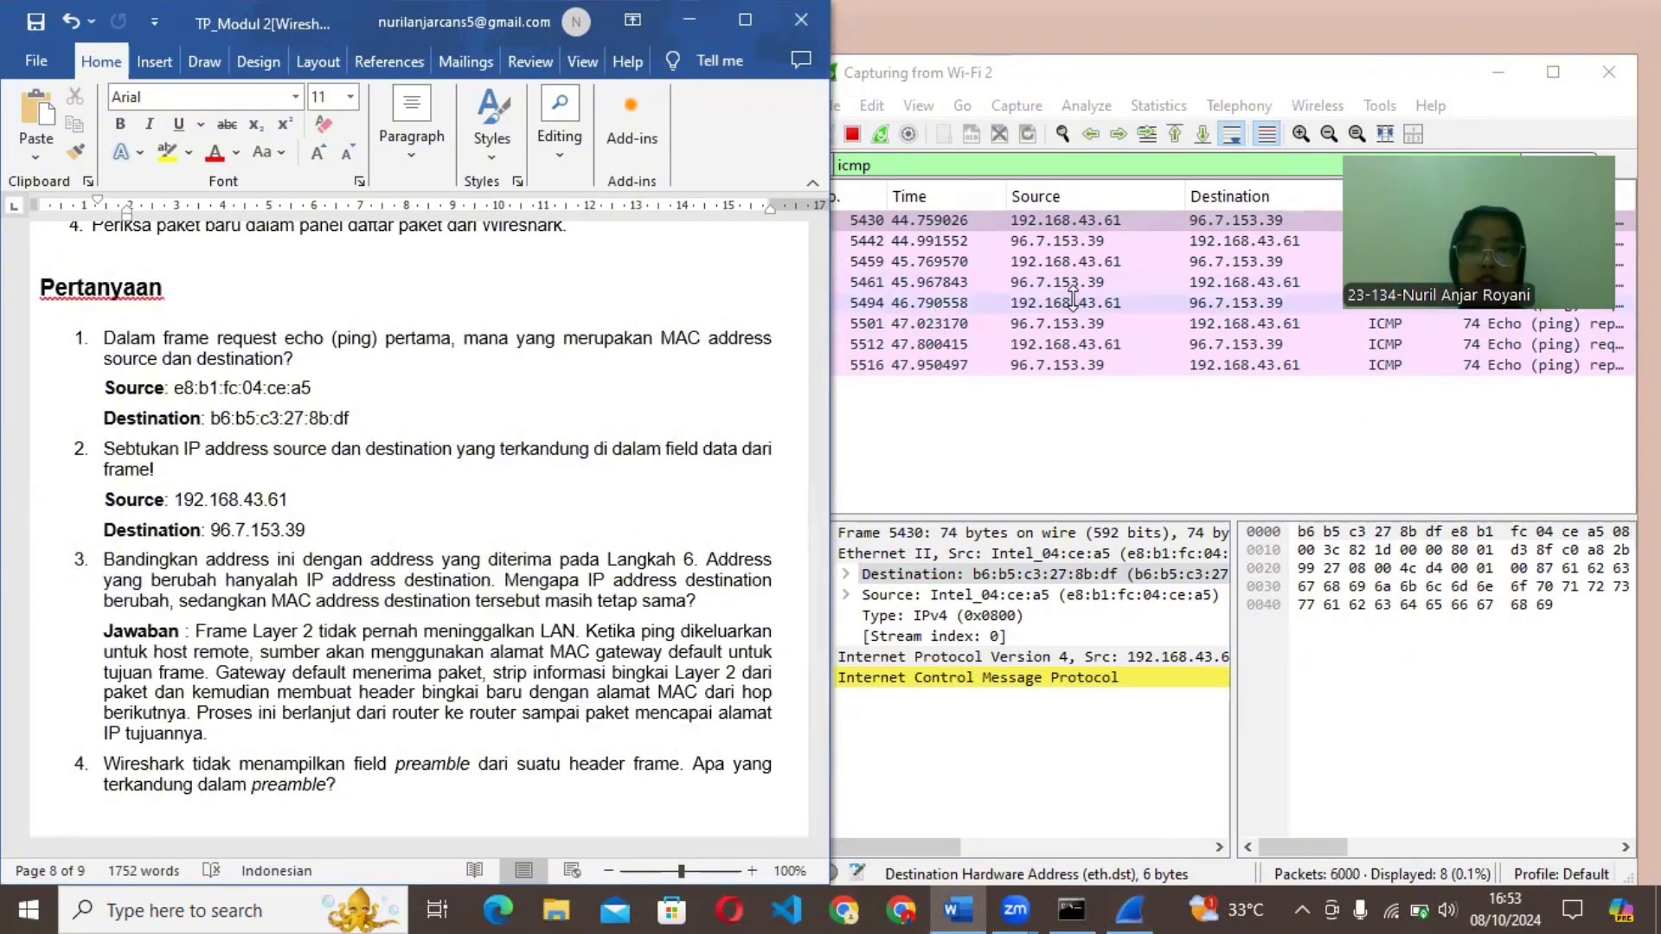
pyautogui.click(1075, 220)
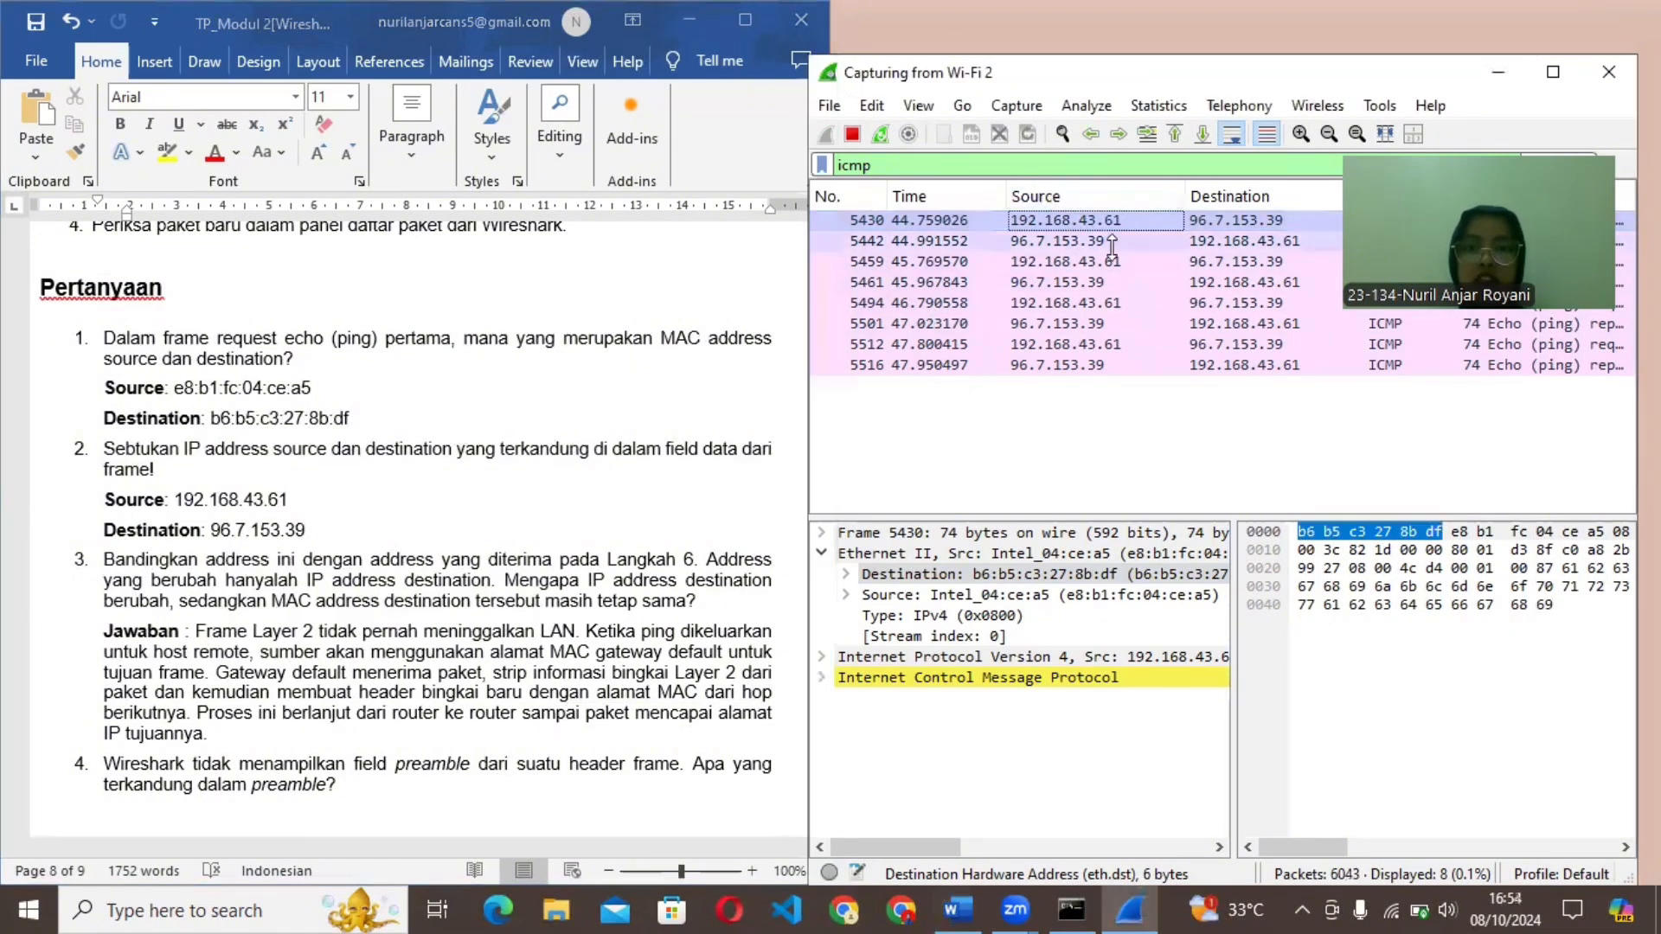
pyautogui.click(1242, 220)
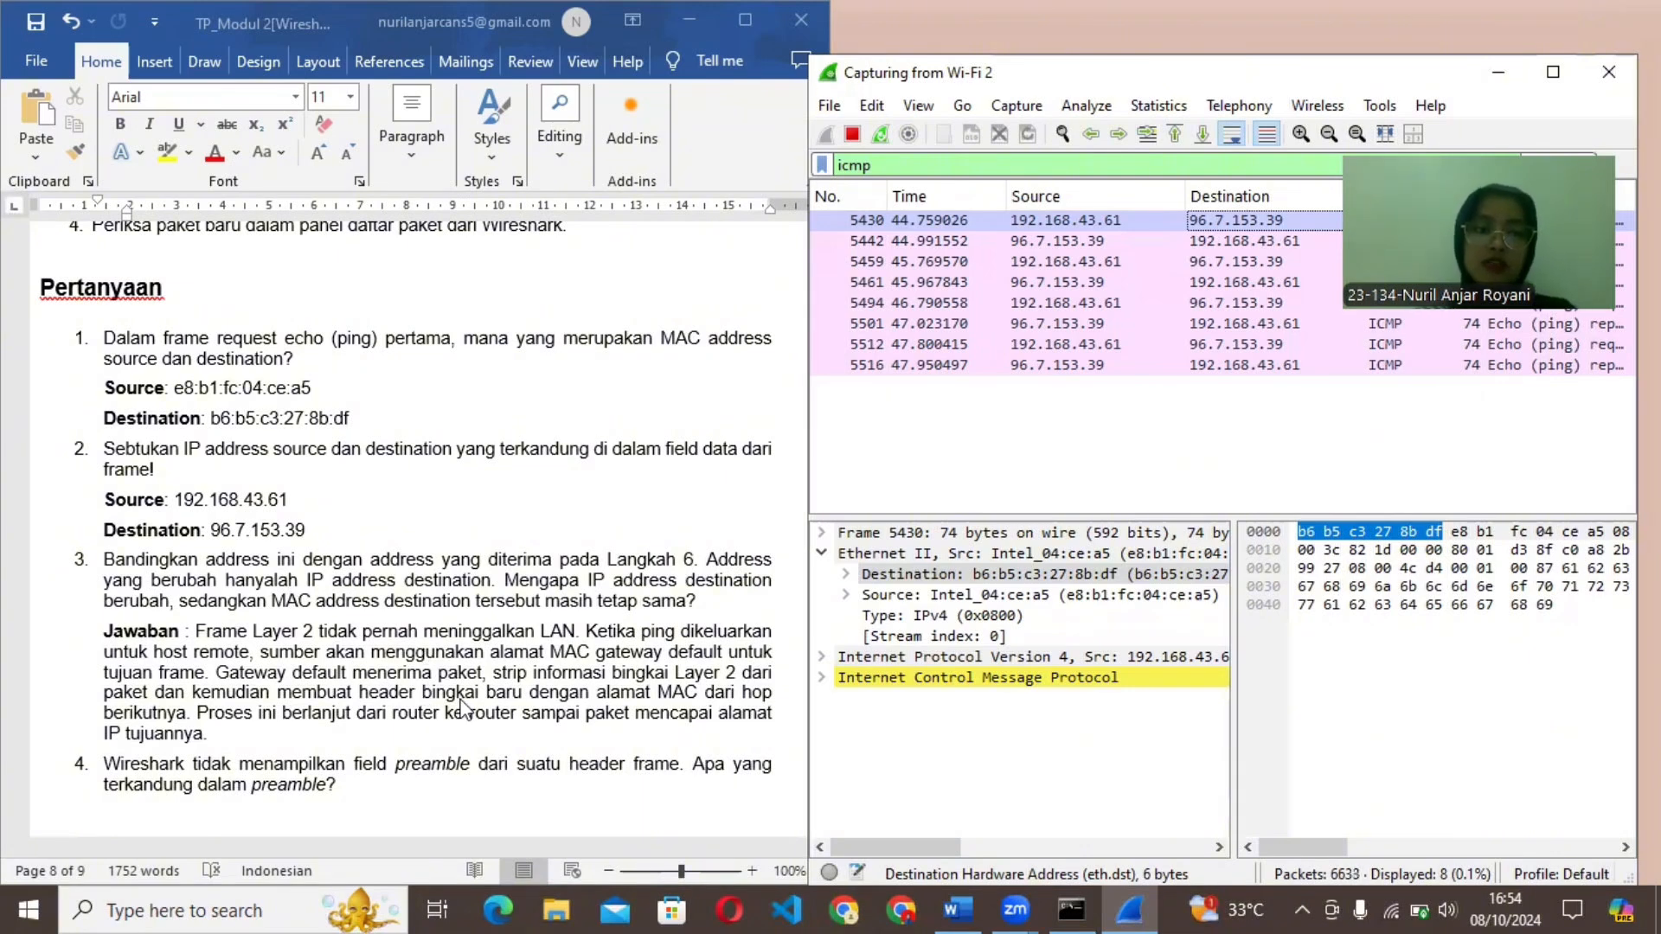
# Move through the document to question 4 about the preamble field and read its answer on the following page.
pyautogui.click(724, 692)
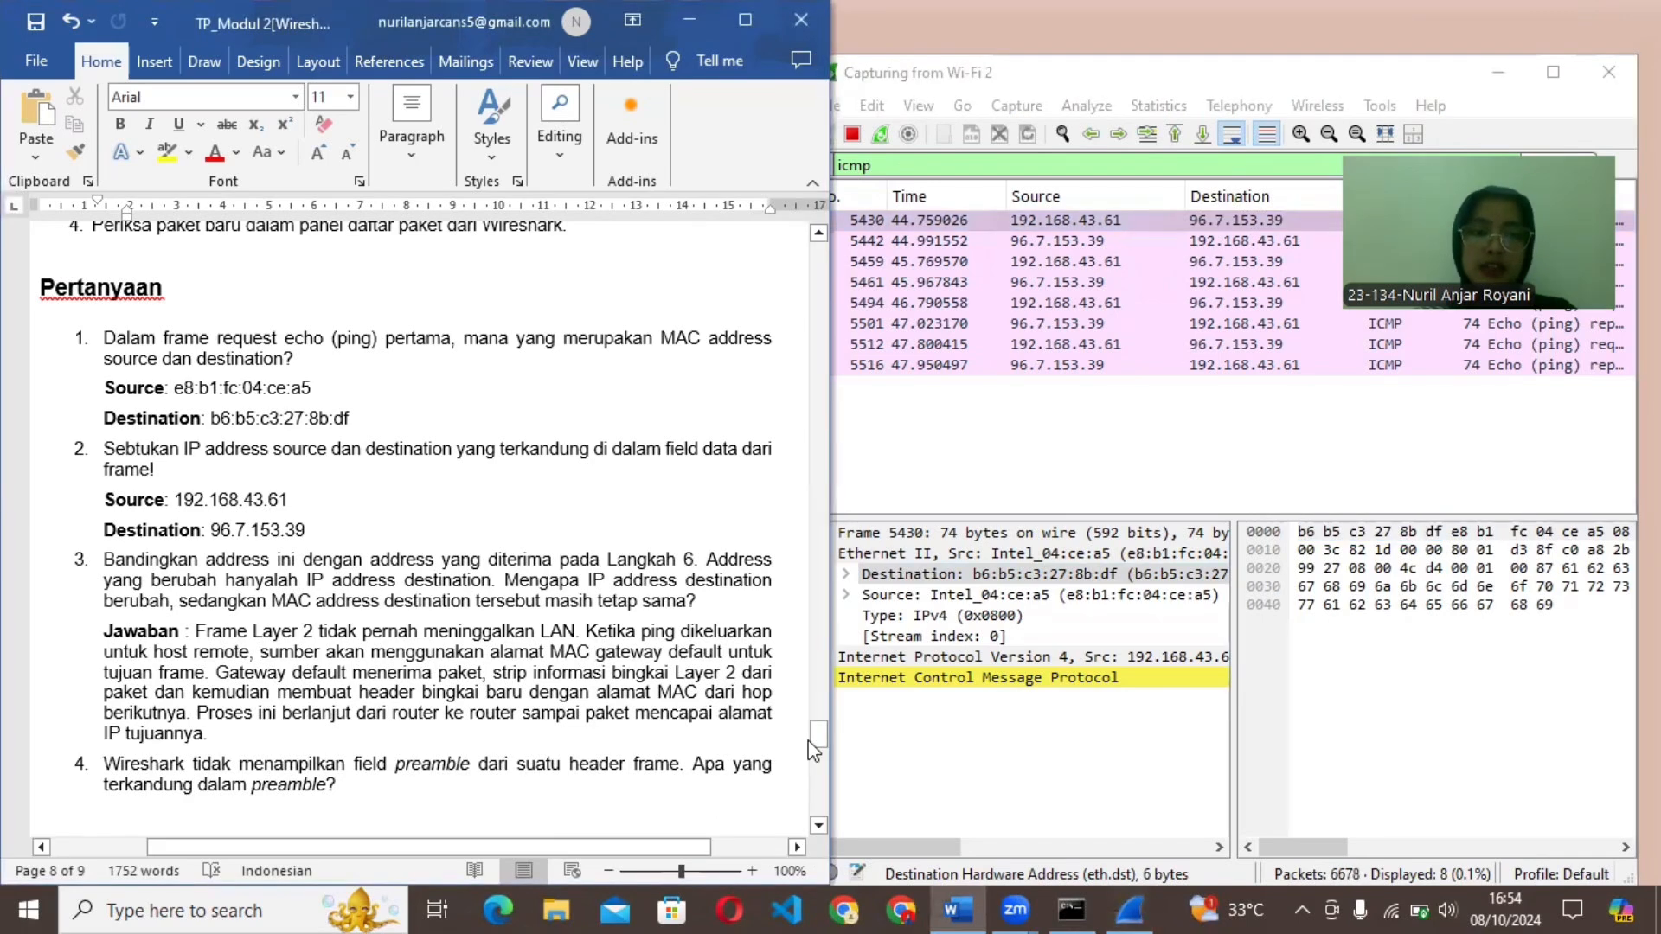
pyautogui.moveTo(818, 734); pyautogui.dragTo(815, 756)
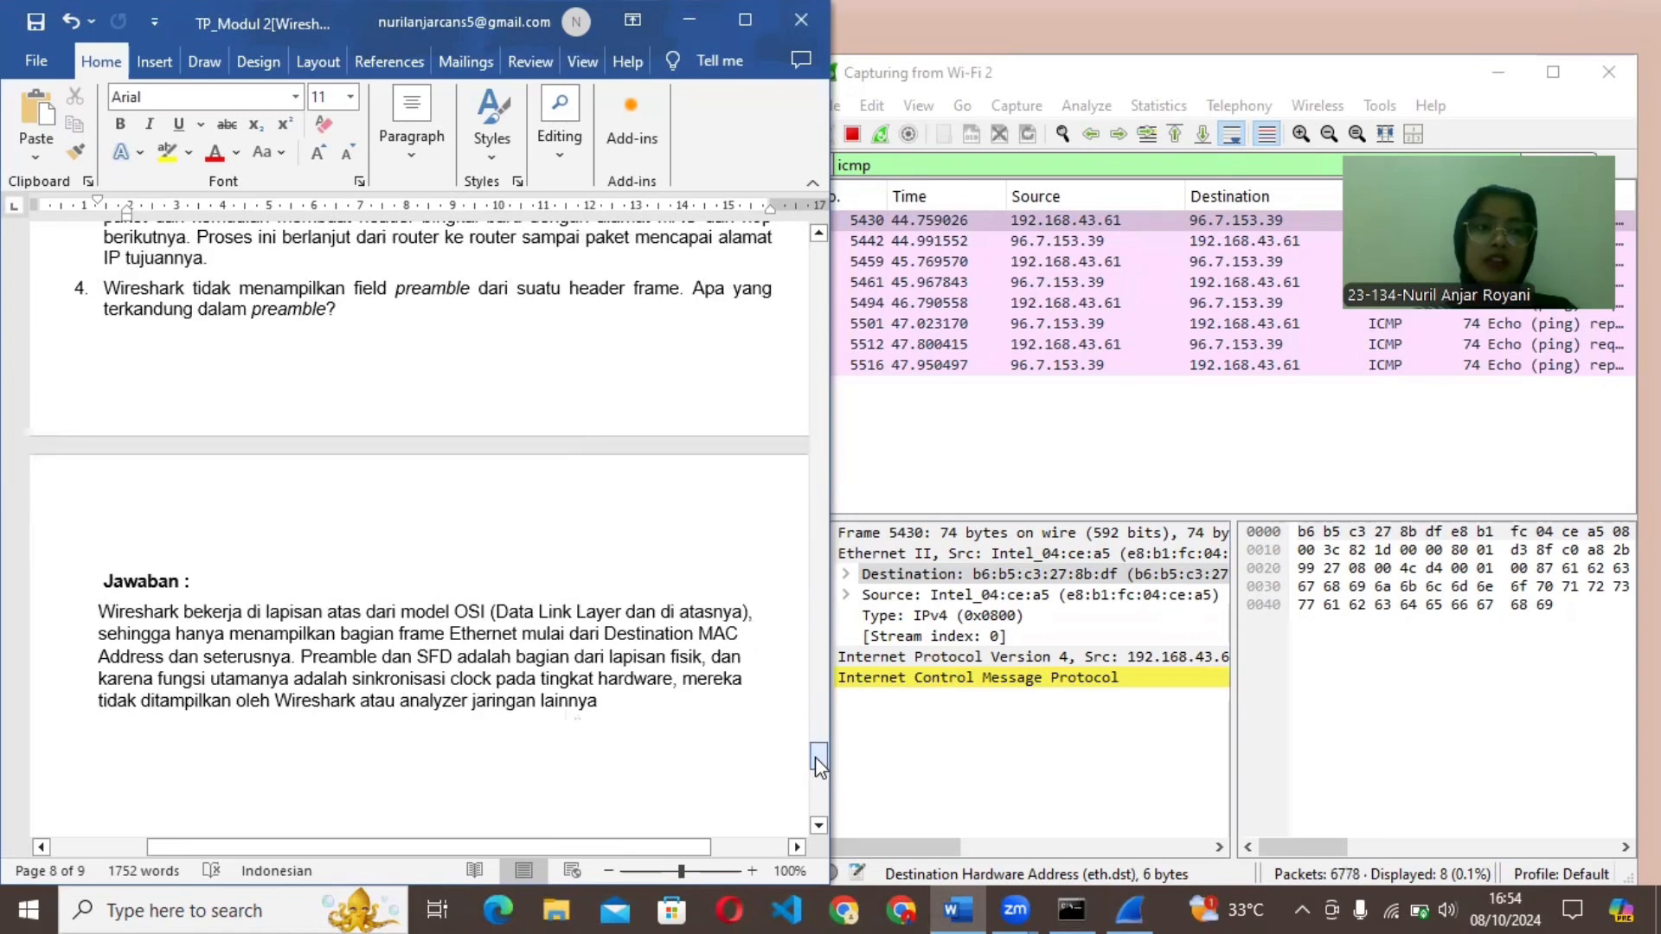